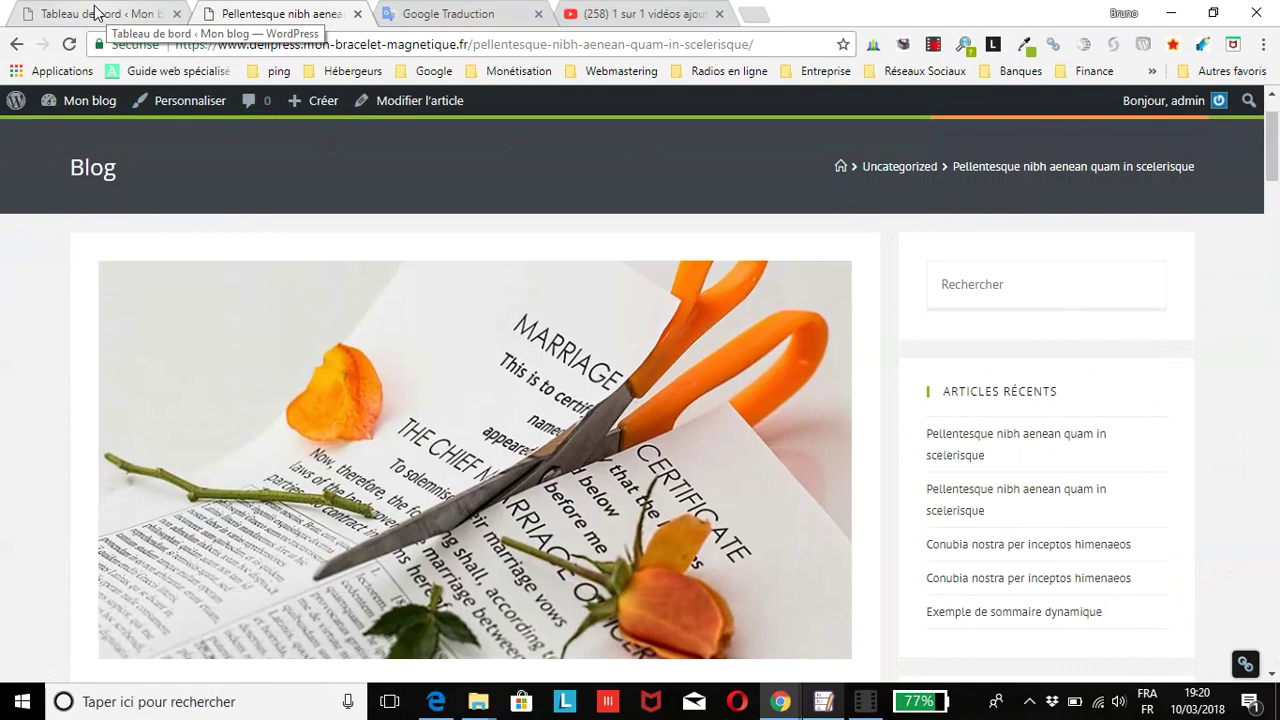
Open the DeliPress opt-in forms from the site's dashboard and start adding a new opt-in form.
click(70, 14)
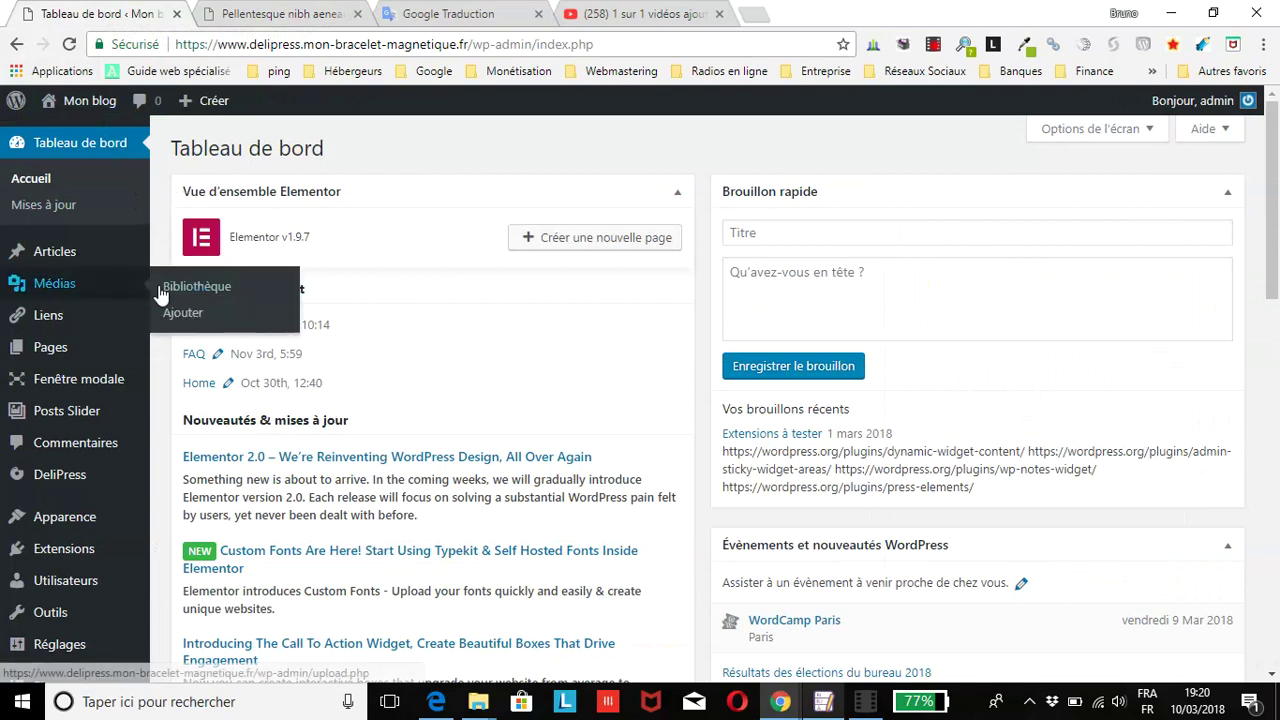
scroll(125, 305, down, 1)
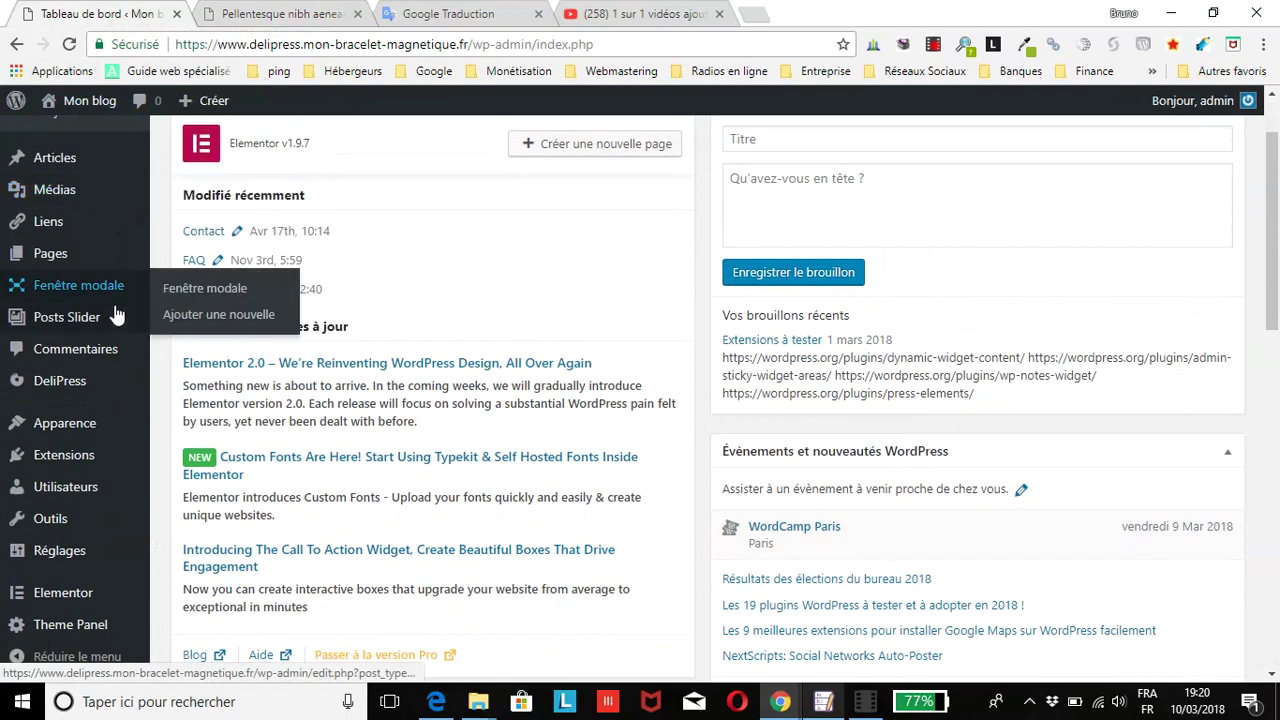
mouse_move(45, 396)
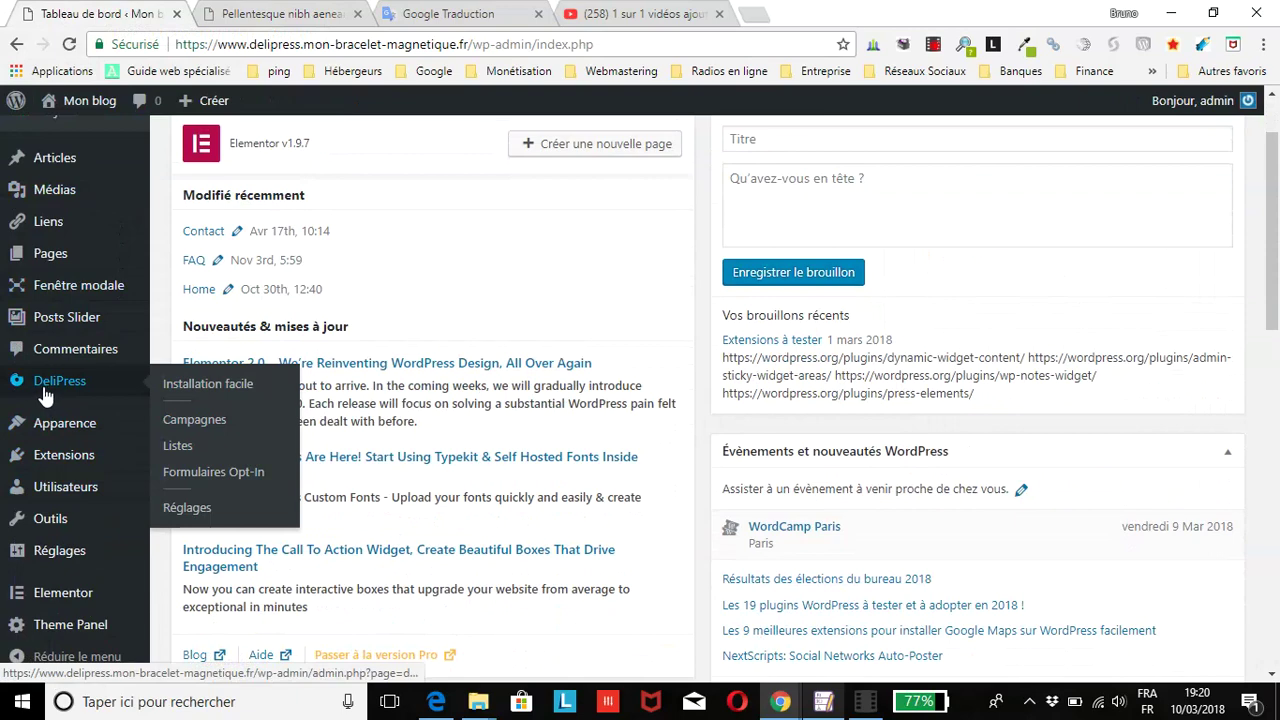
click(218, 468)
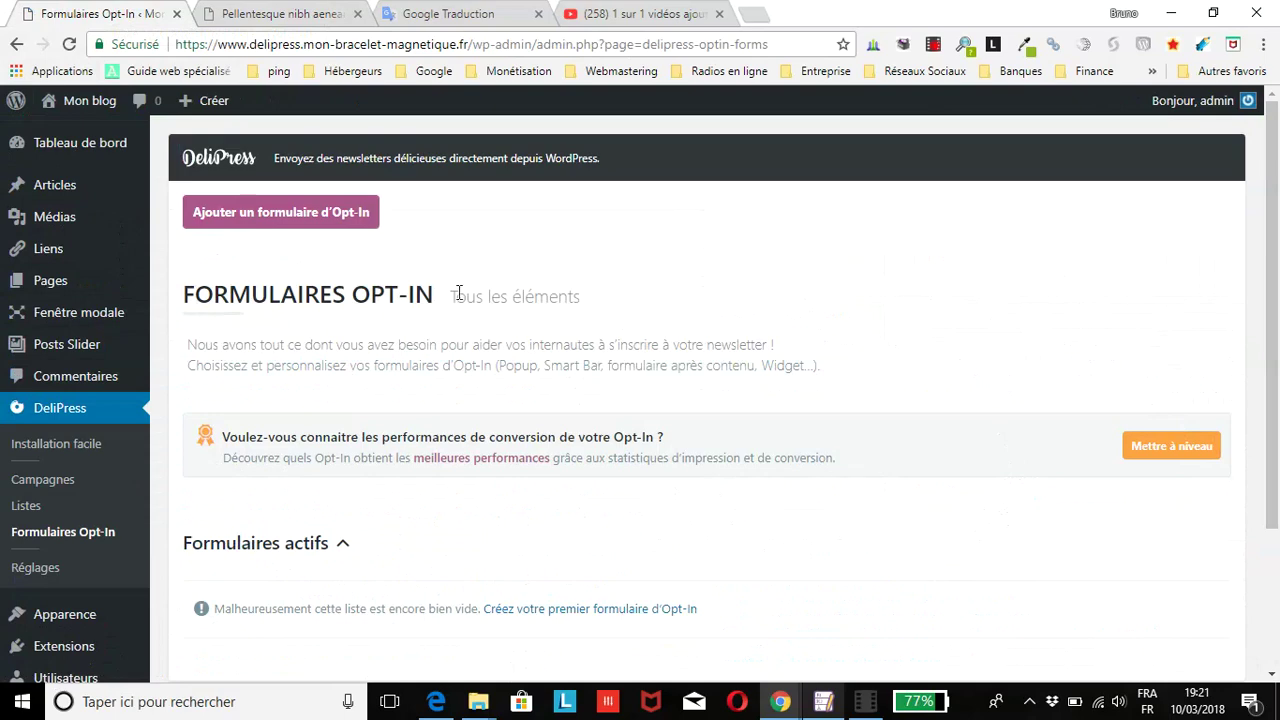
click(258, 214)
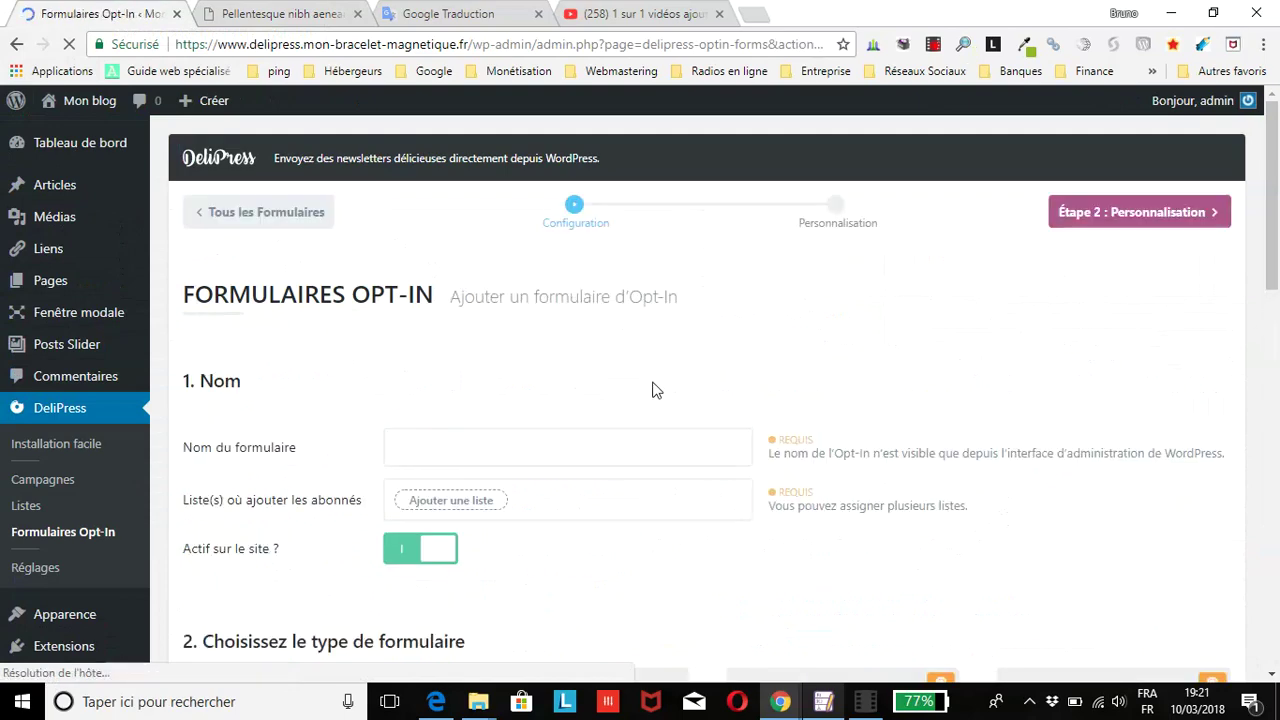
Name the new opt-in form "Mon formulaire".
click(503, 446)
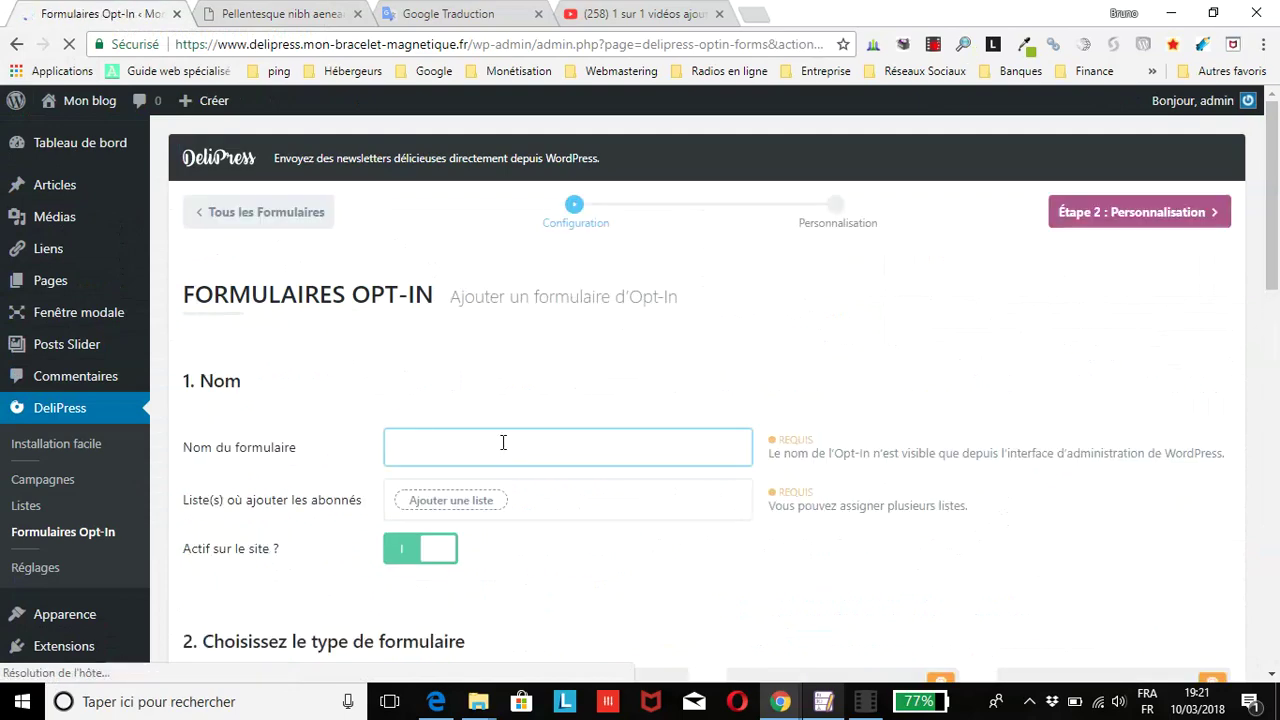
text(M)
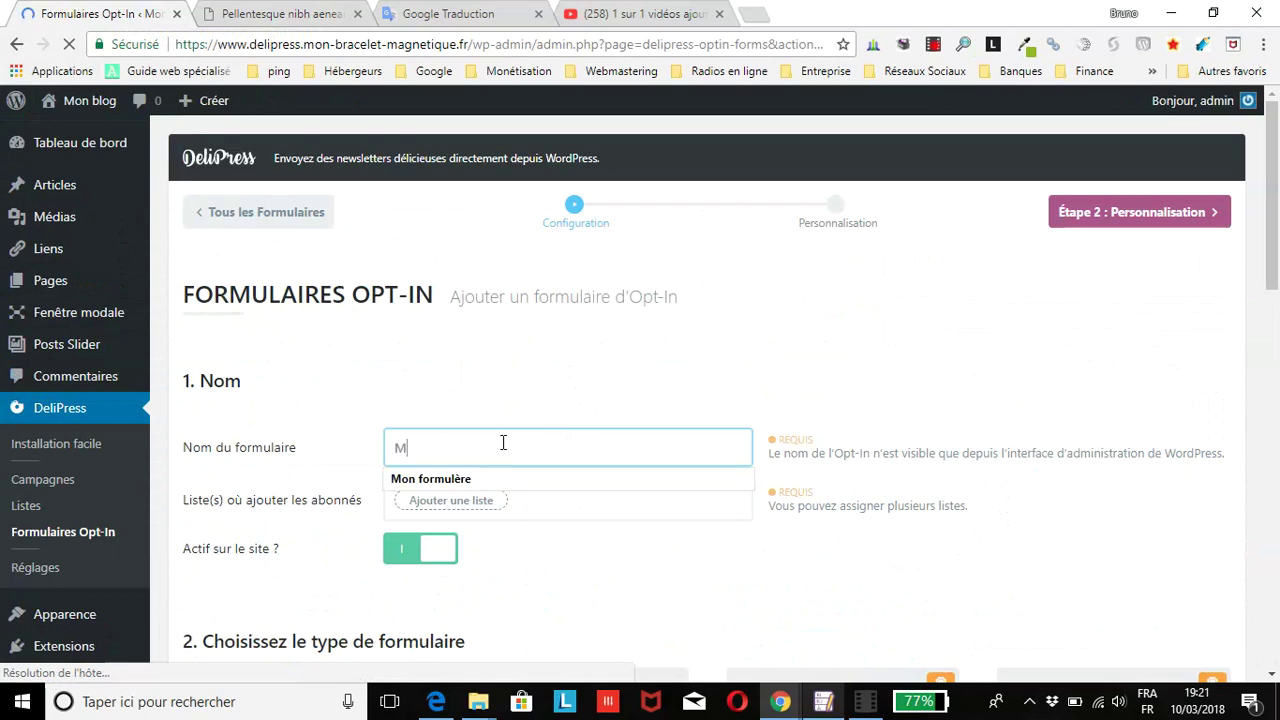
text(on formulaire)
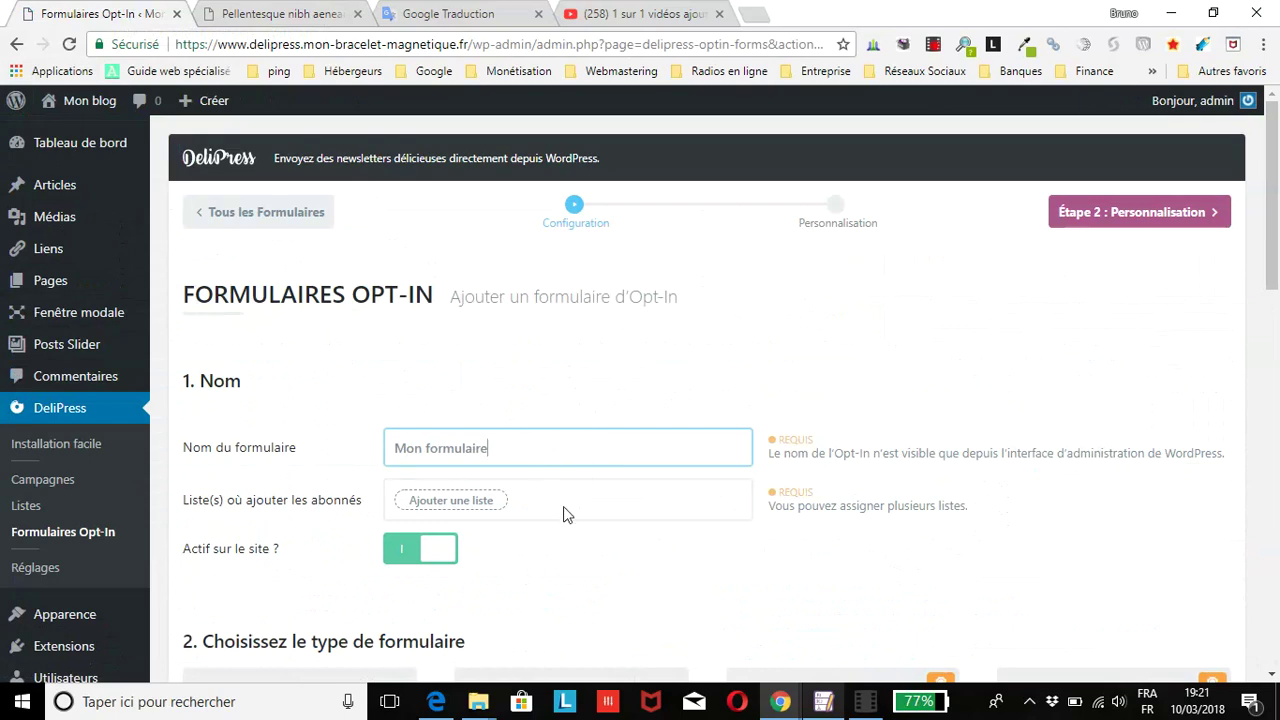
Assign the form's subscribers to the list "Votre première liste" and leave the form active on the site.
scroll(700, 477, down, 2)
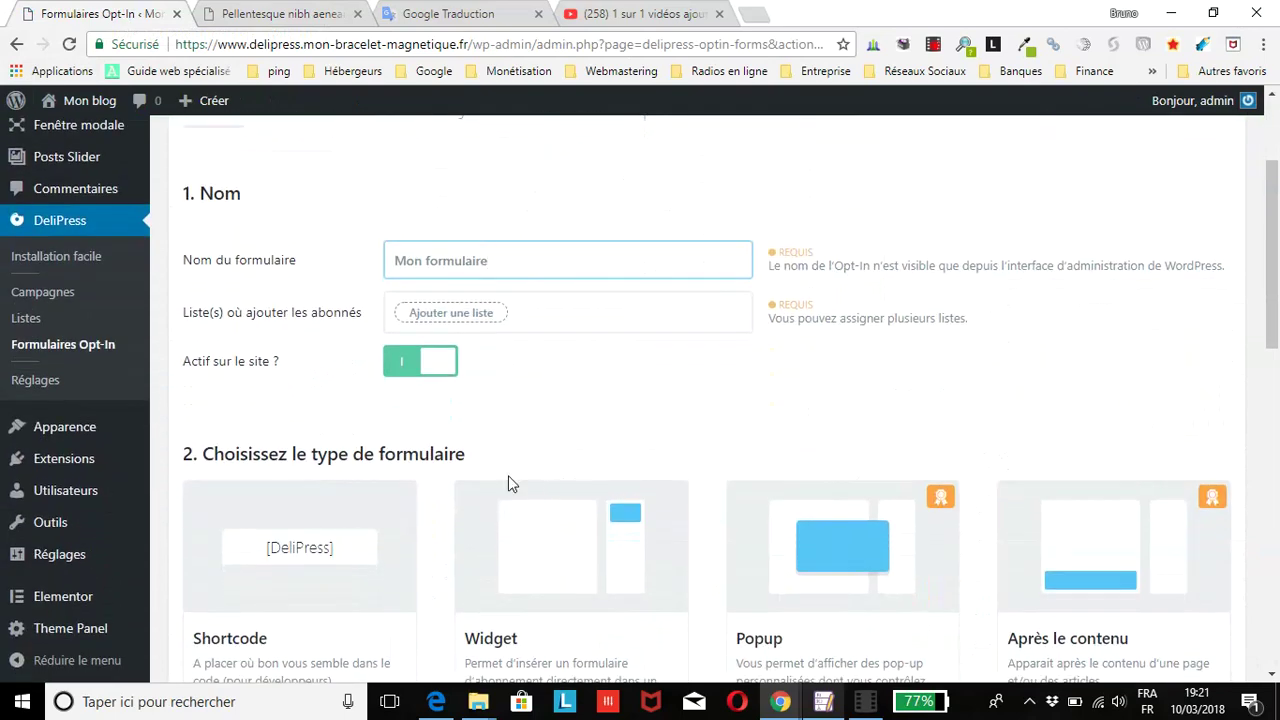
click(460, 318)
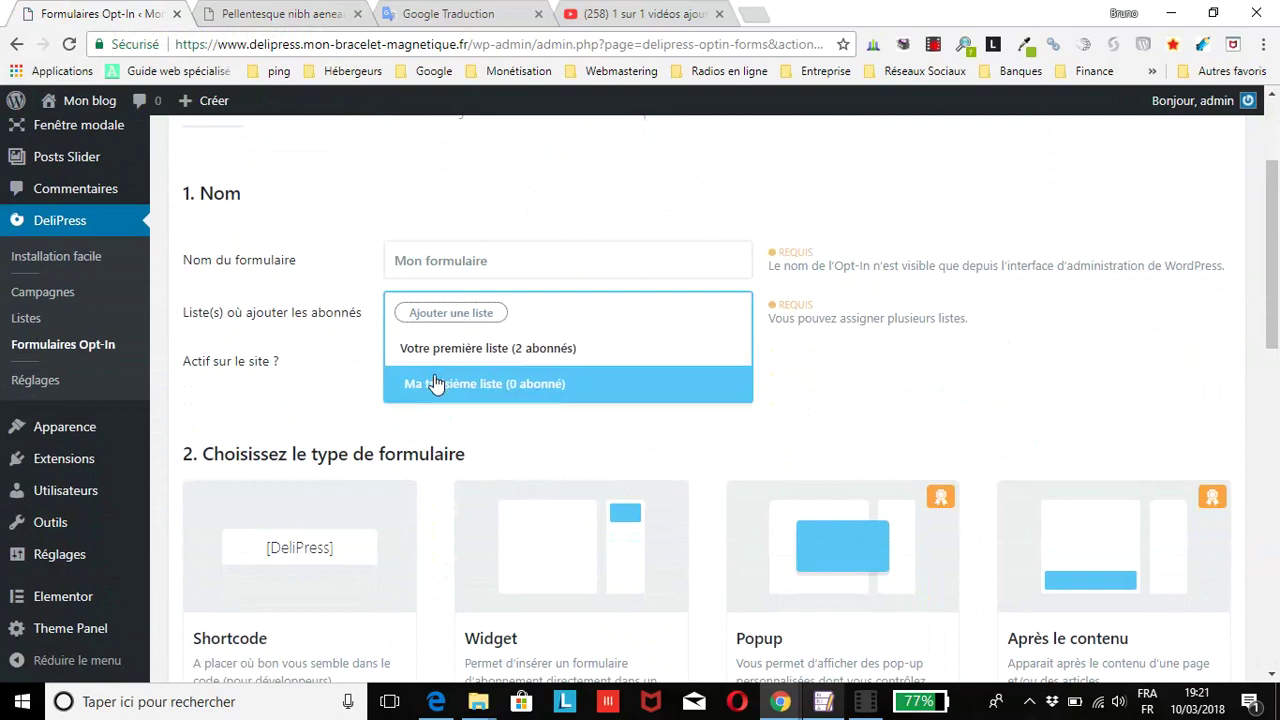
click(555, 348)
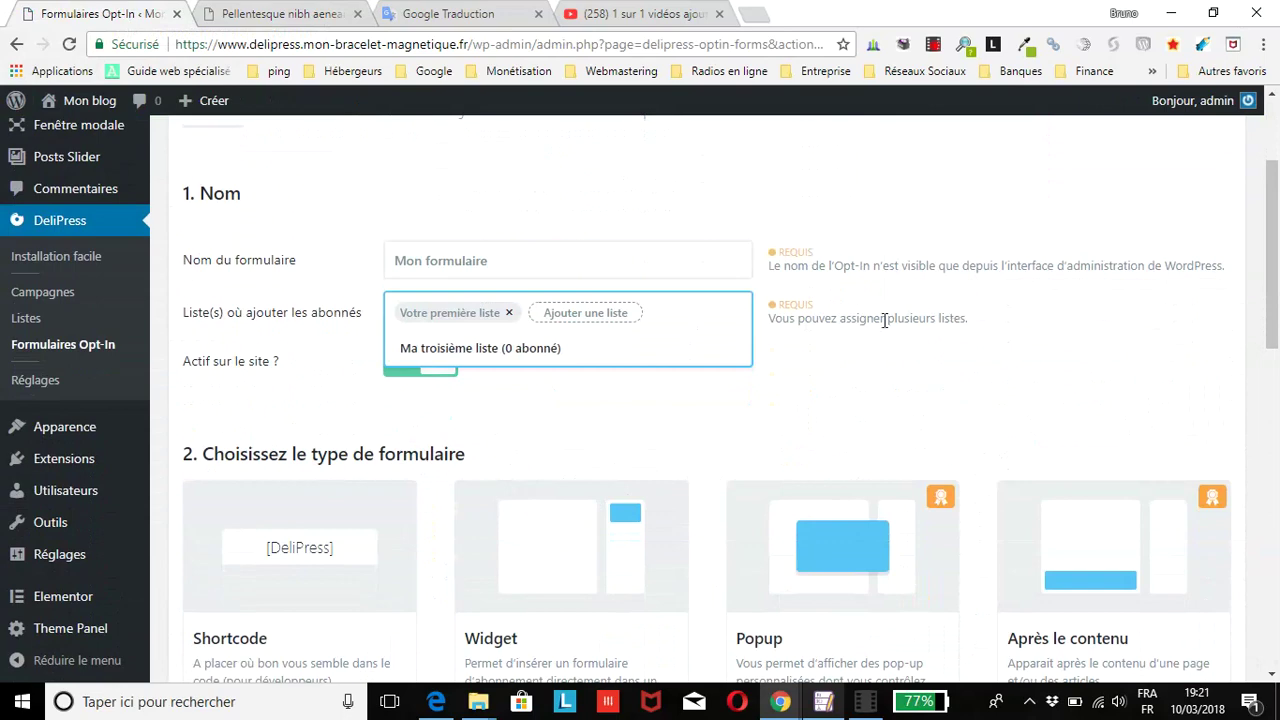
click(651, 409)
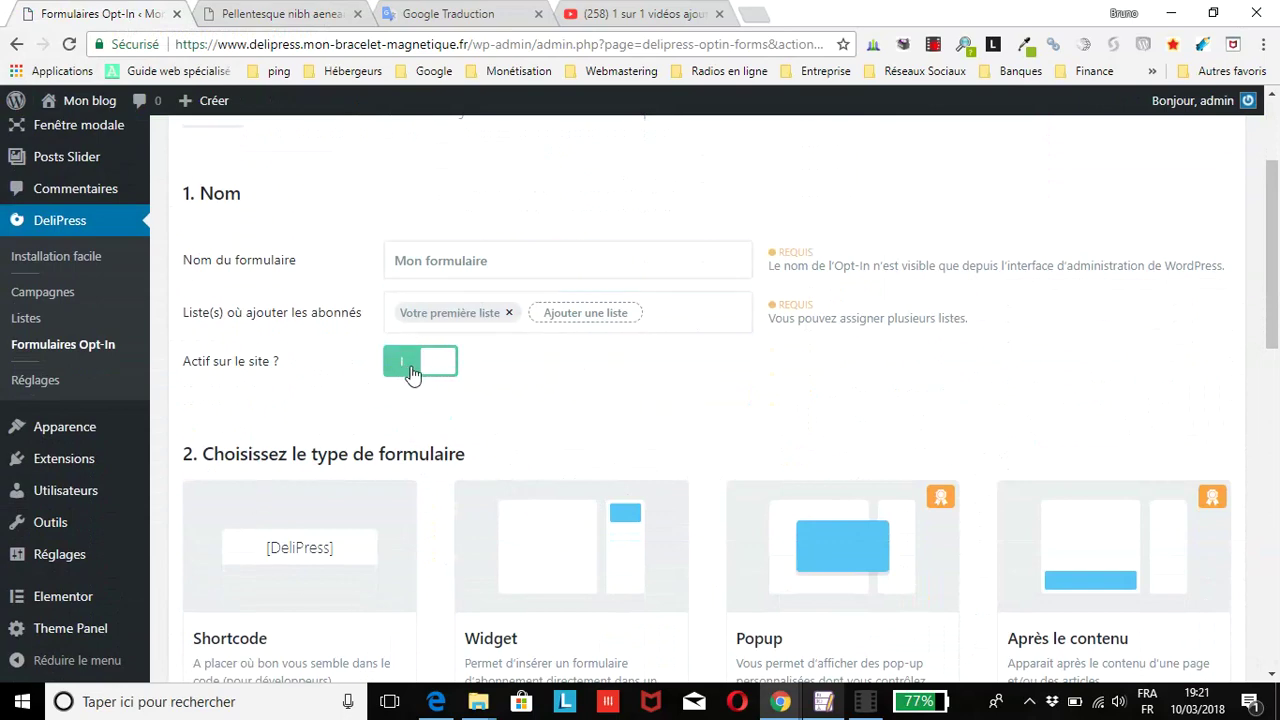
click(432, 373)
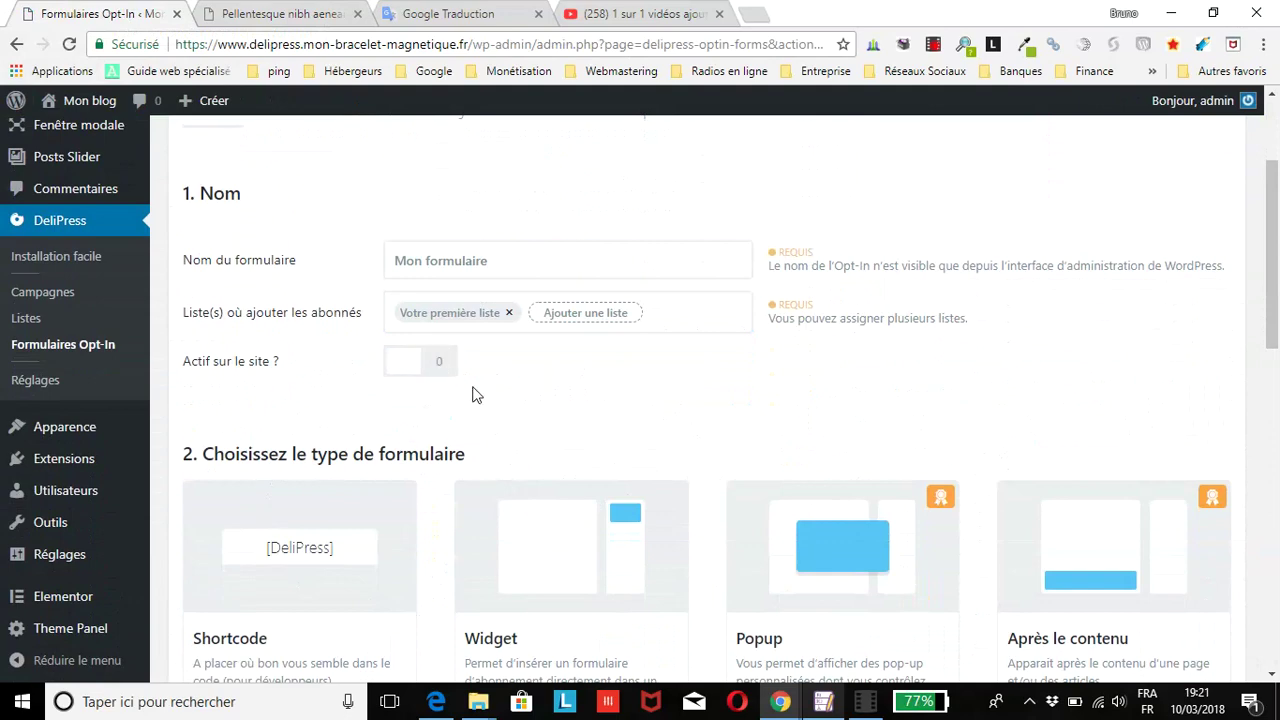
click(415, 368)
Choose Widget as the form type and continue to the form's customization stage.
scroll(413, 348, down, 2)
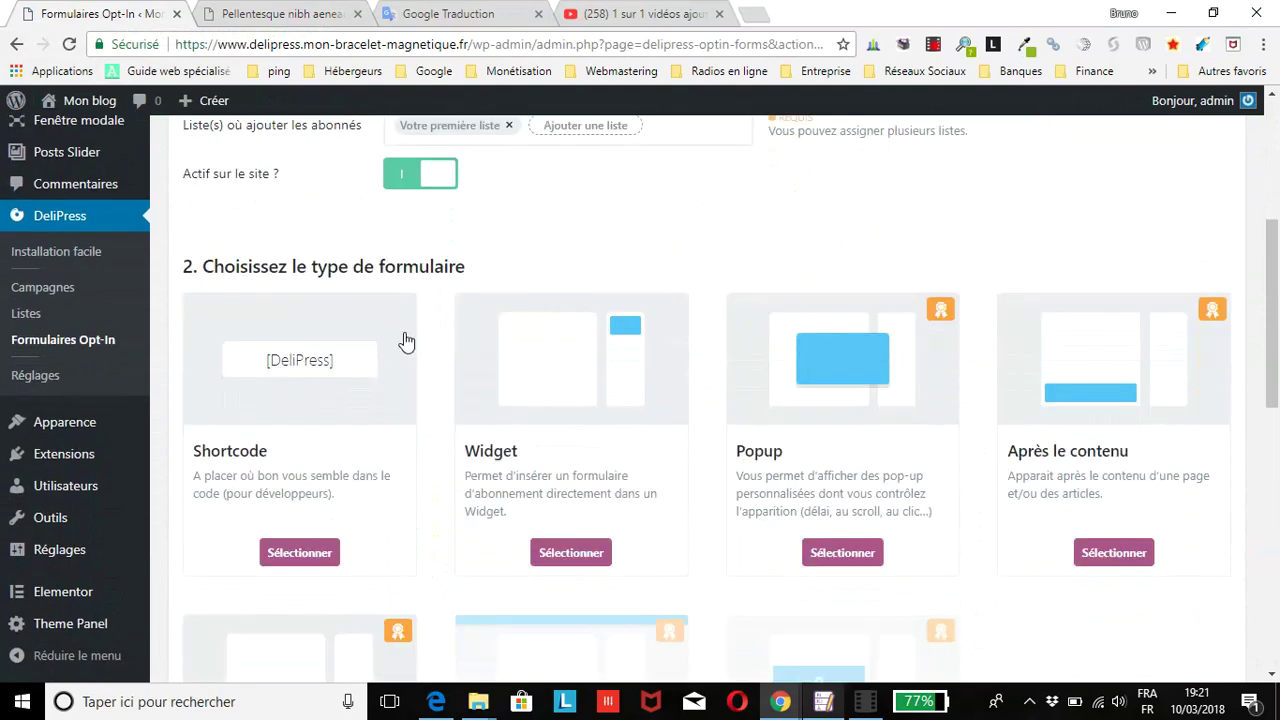
scroll(420, 350, down, 1)
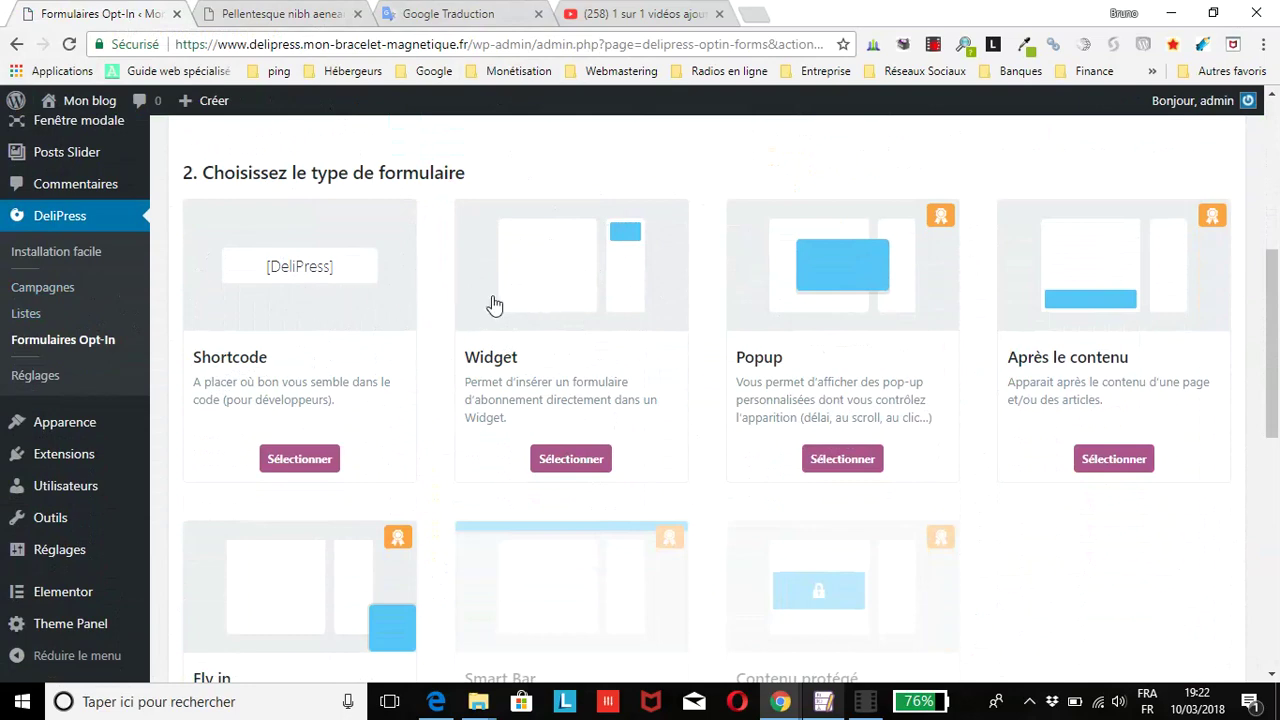
click(589, 462)
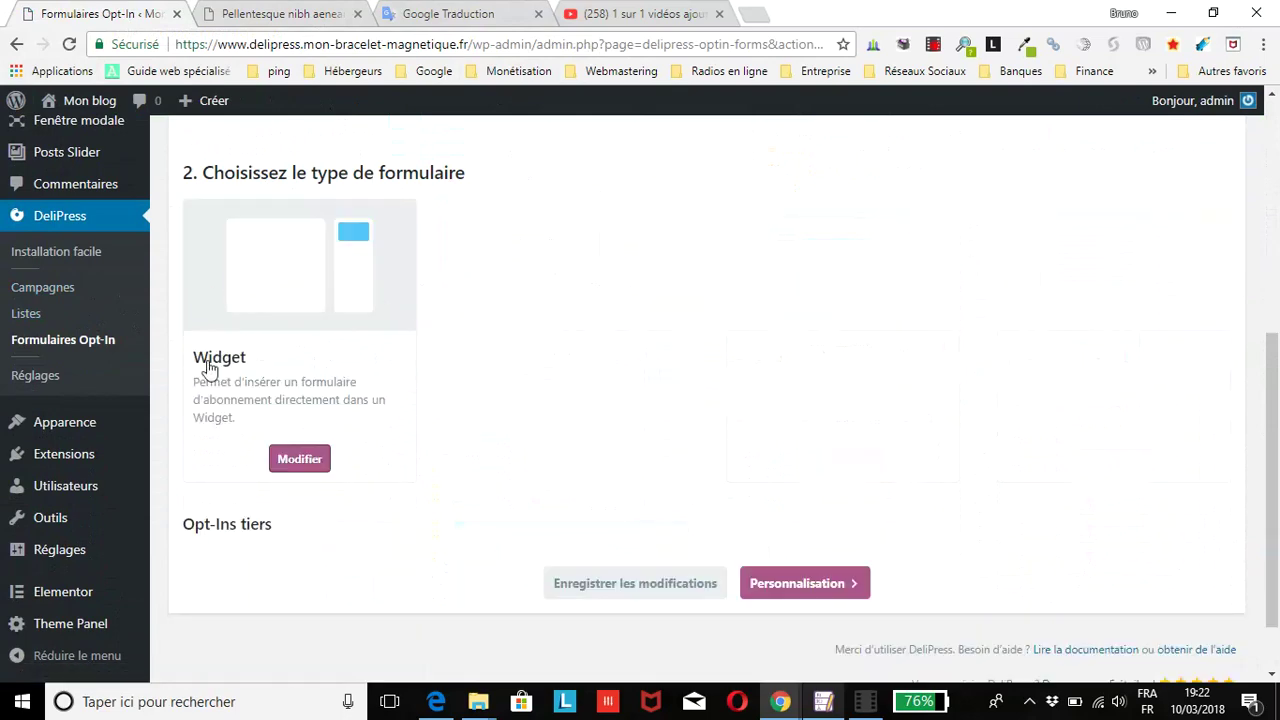
click(812, 588)
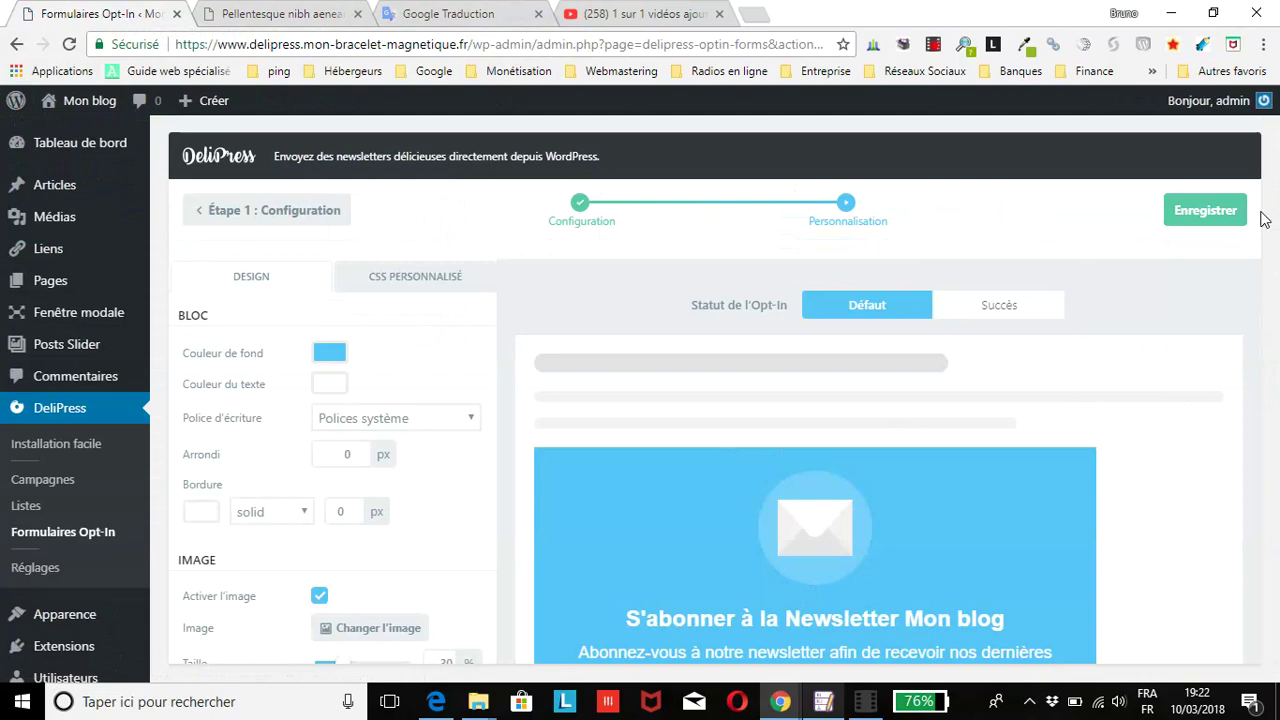
Review the subscription form preview and save the form with its default design.
scroll(1240, 425, down, 3)
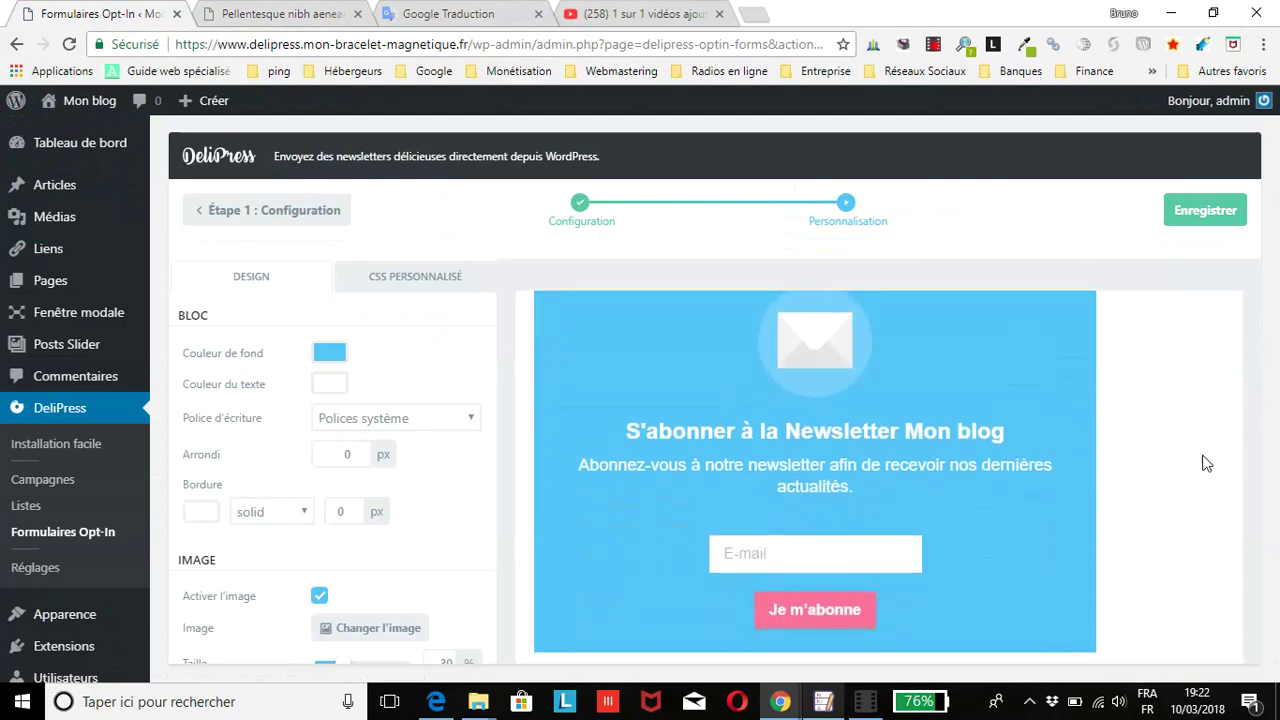
scroll(1200, 458, up, 2)
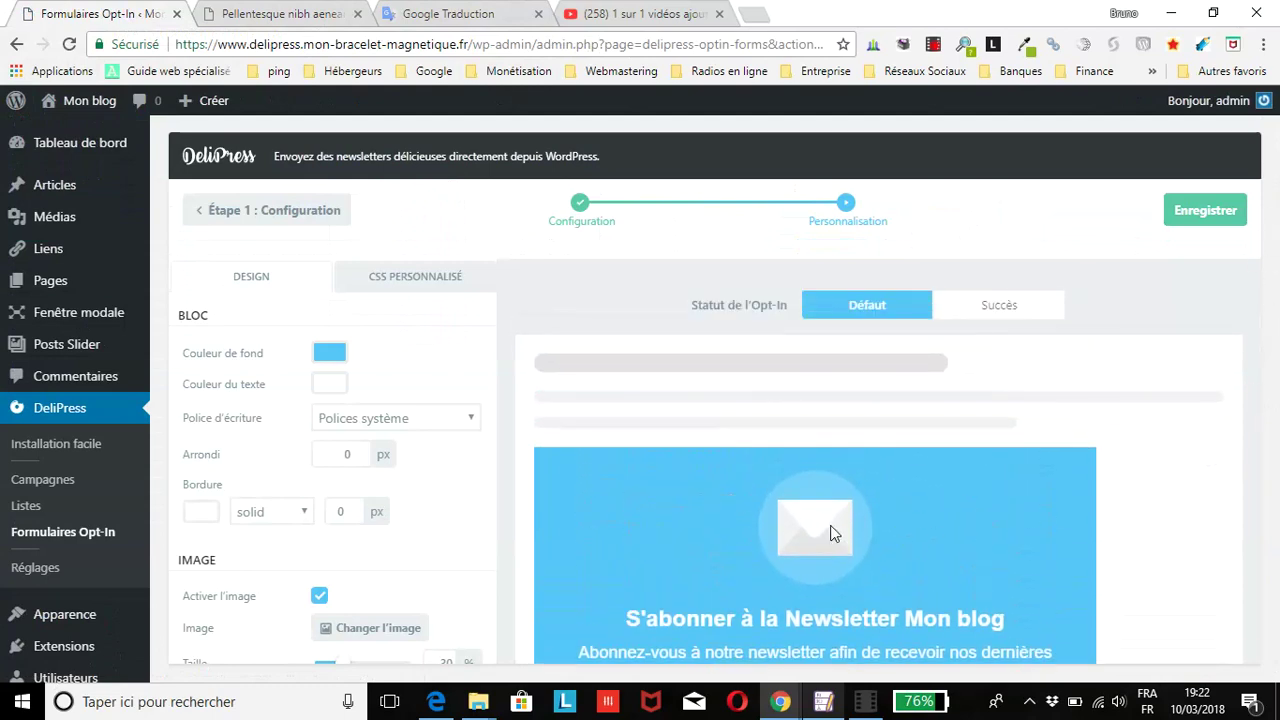
scroll(837, 538, down, 1)
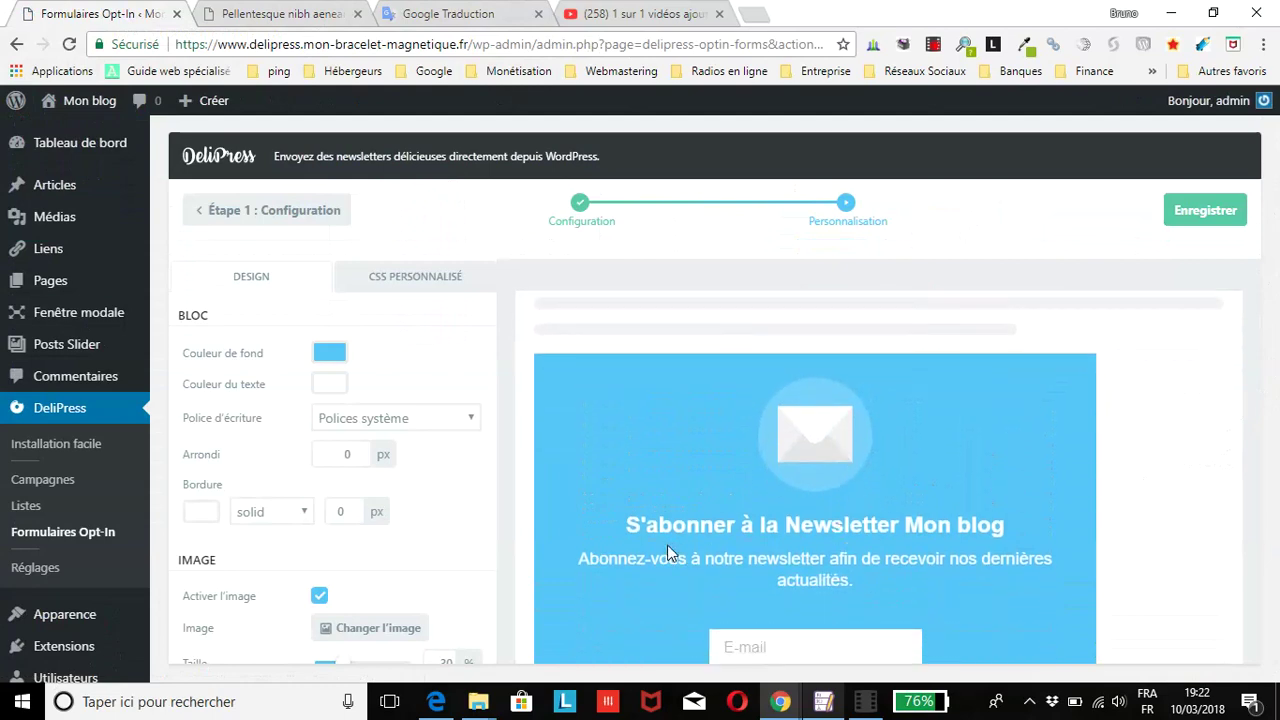
scroll(850, 520, down, 2)
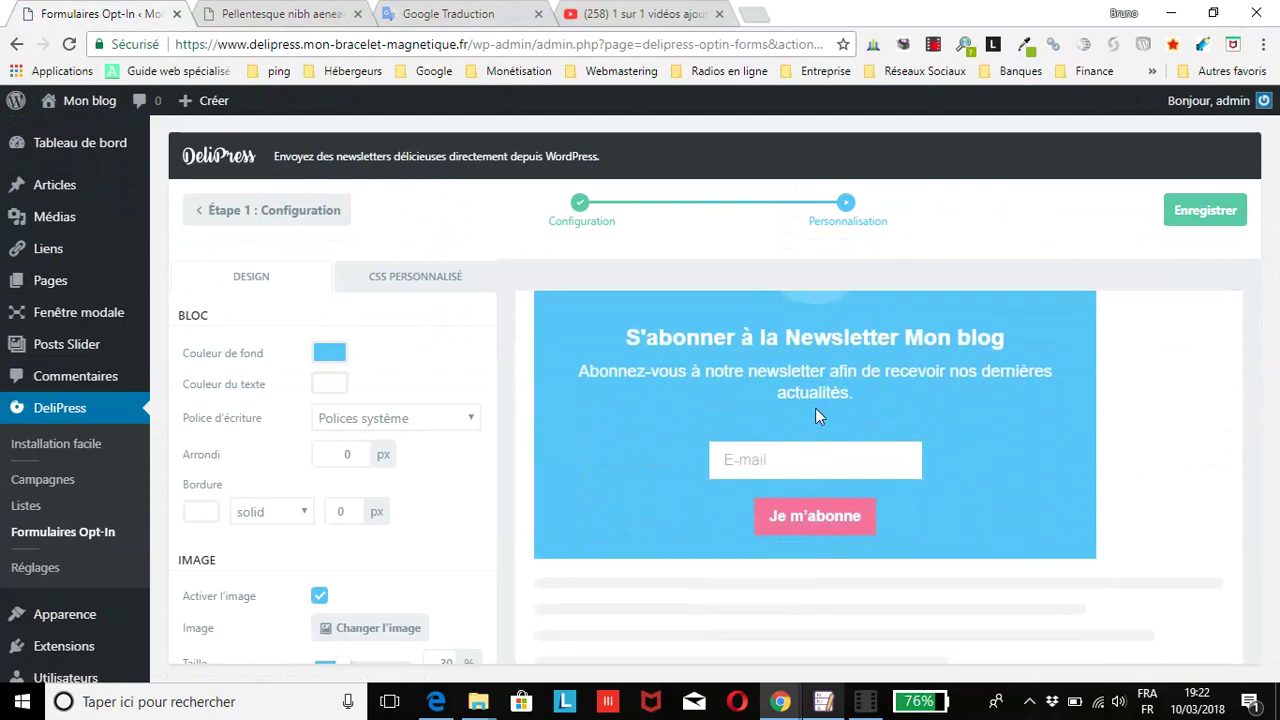
scroll(808, 414, down, 1)
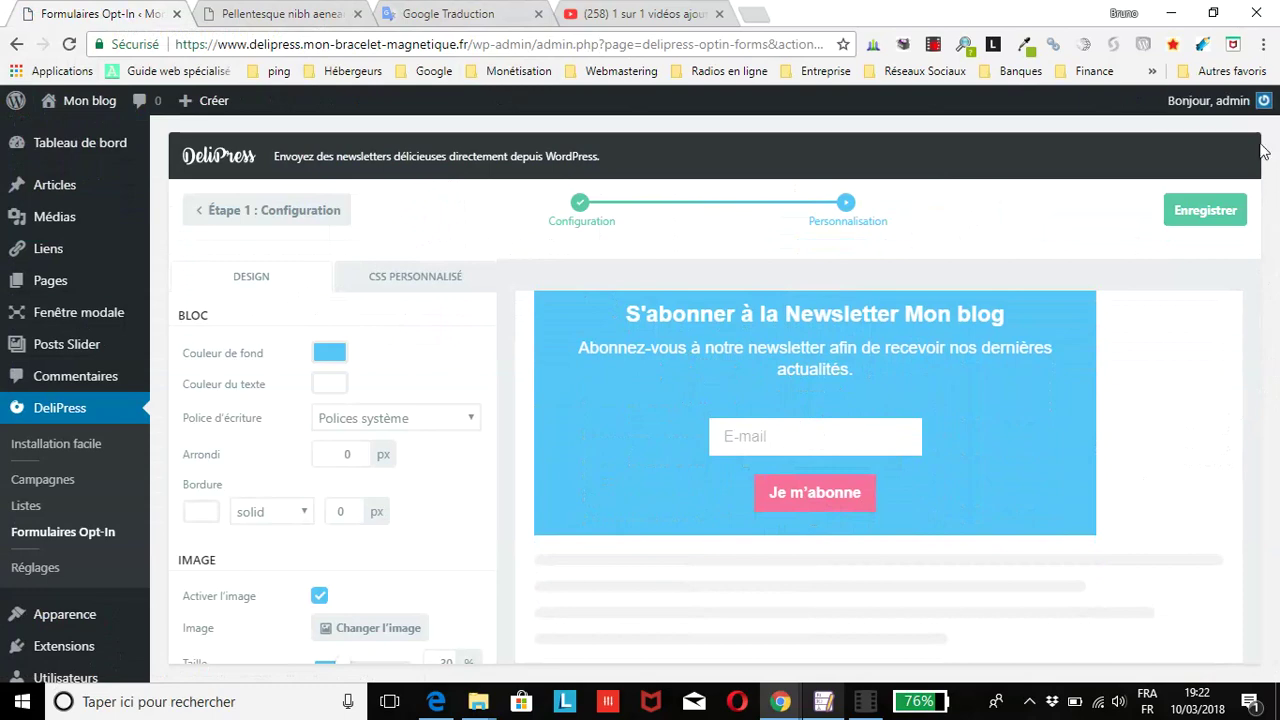
click(1206, 214)
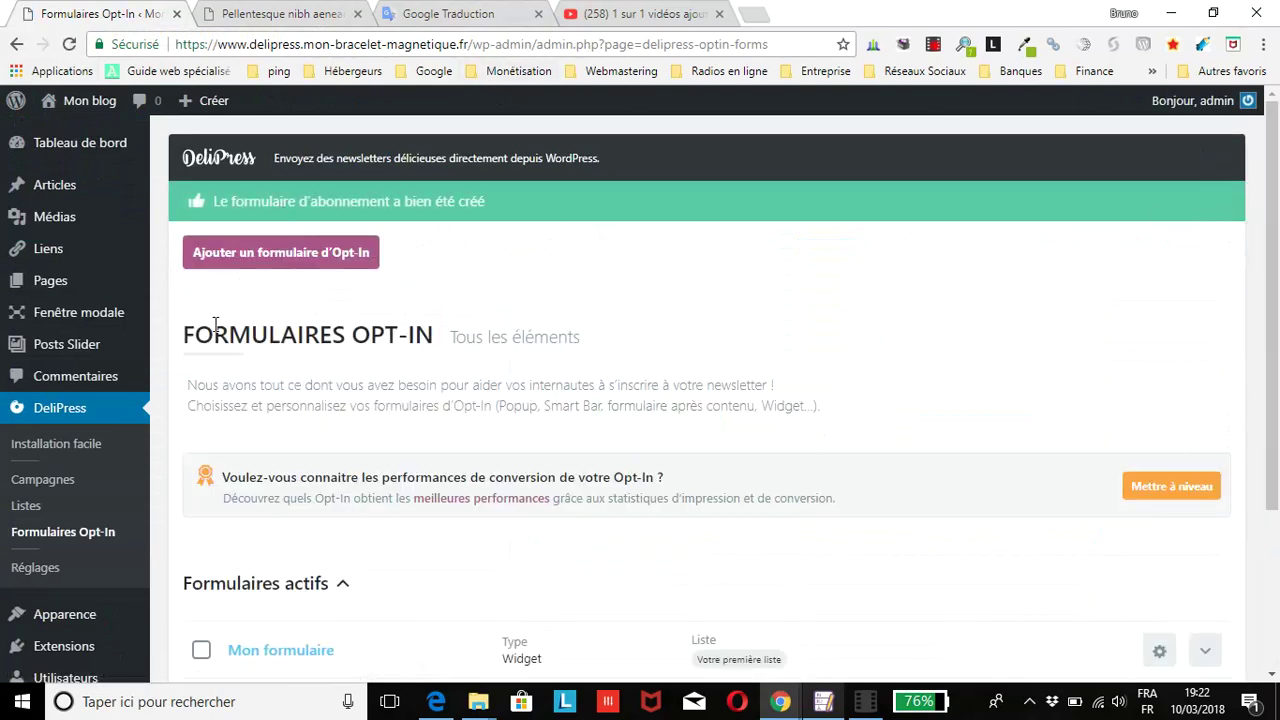
Check the blog article's sidebar, then open the WordPress Widgets administration page in a separate browser tab.
click(255, 21)
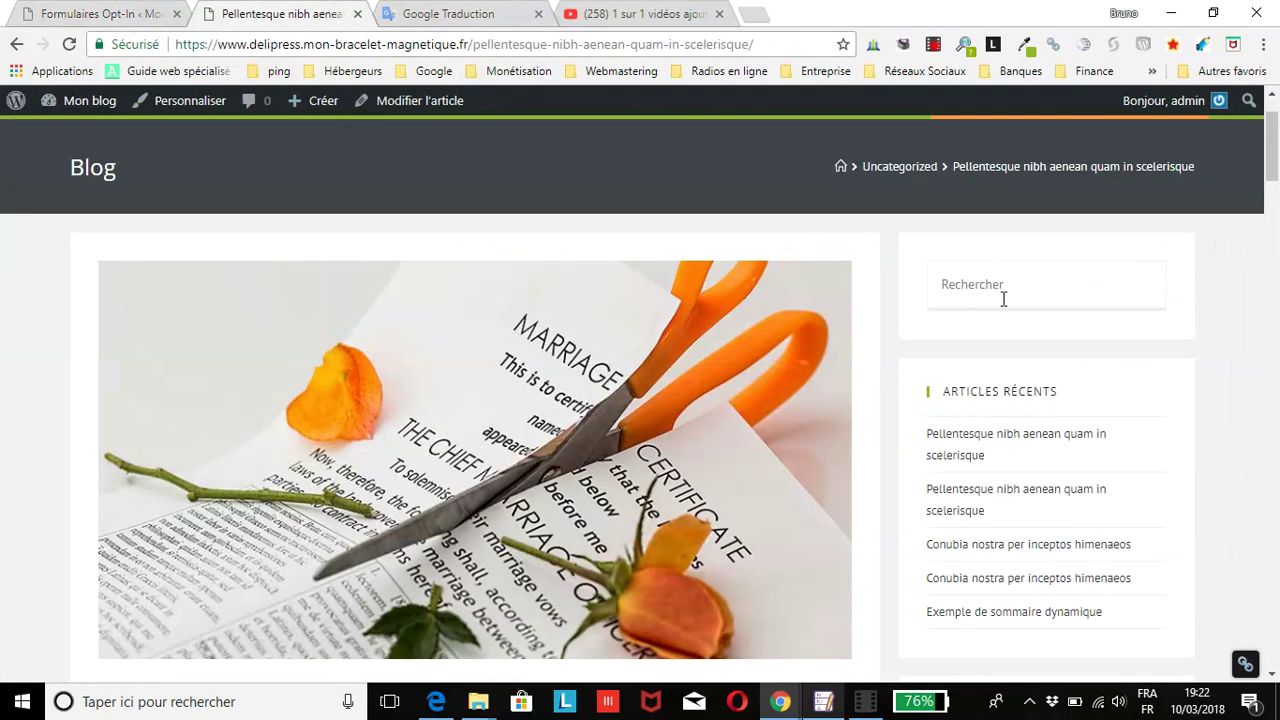
click(112, 14)
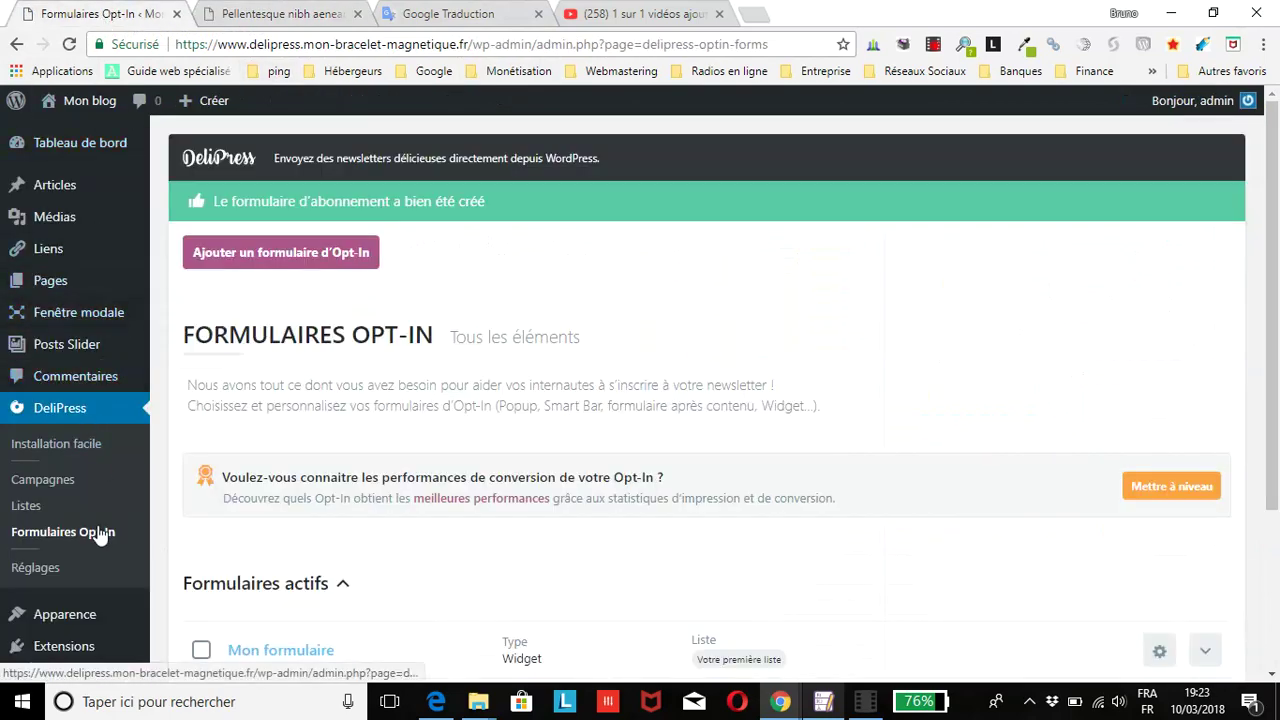
mouse_move(94, 614)
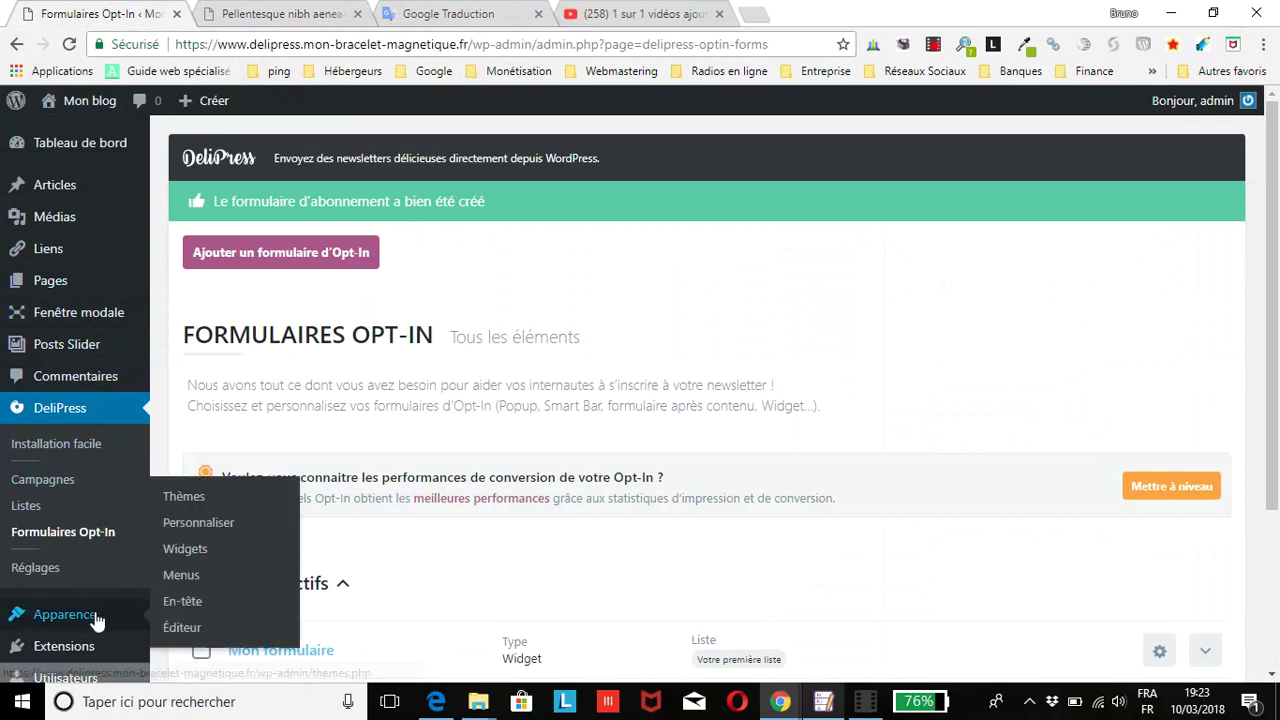
middle_click(200, 550)
click(285, 13)
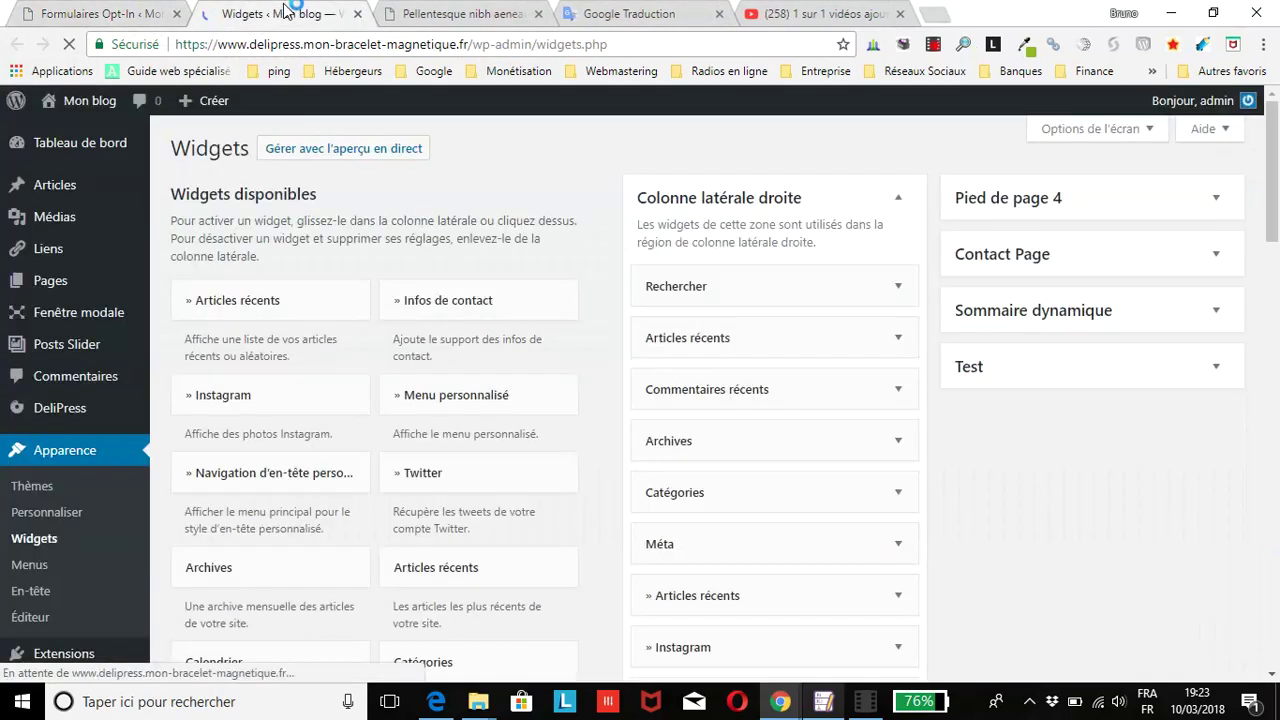
Look through the available widgets and the Colonne latérale droite area to locate Widget DeliPress.
scroll(338, 322, down, 6)
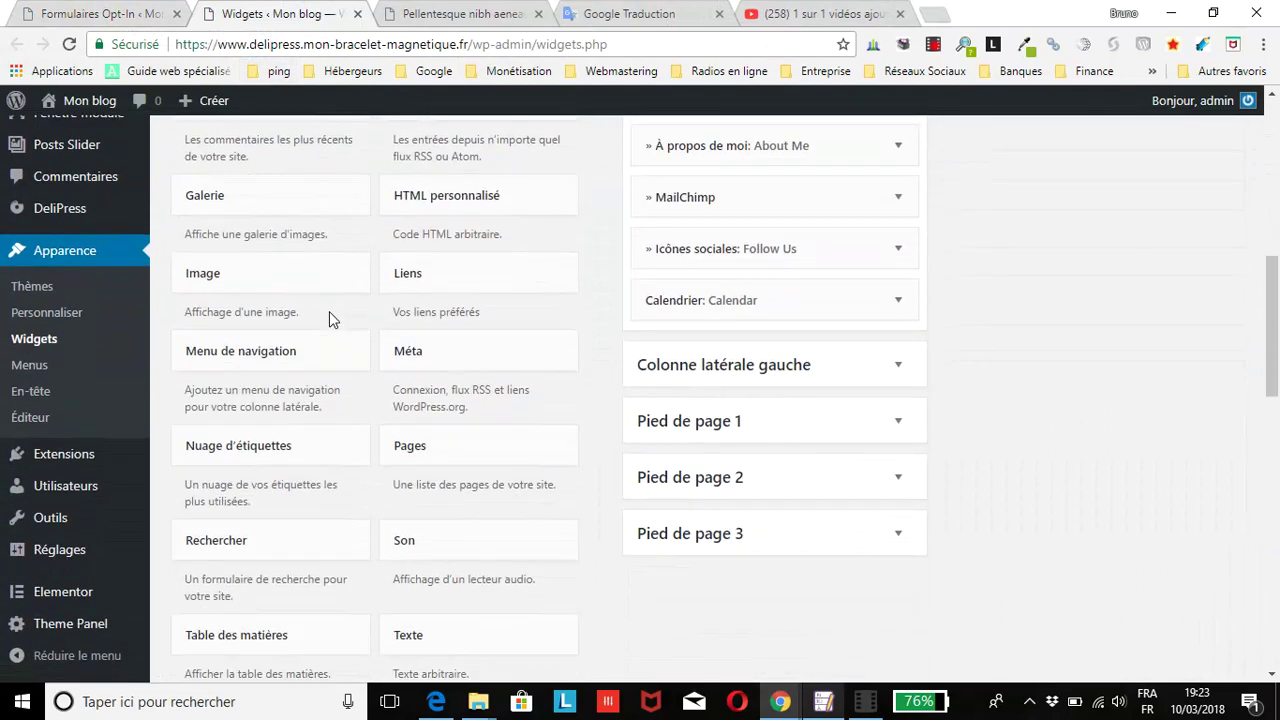
scroll(329, 311, down, 3)
scroll(327, 311, down, 5)
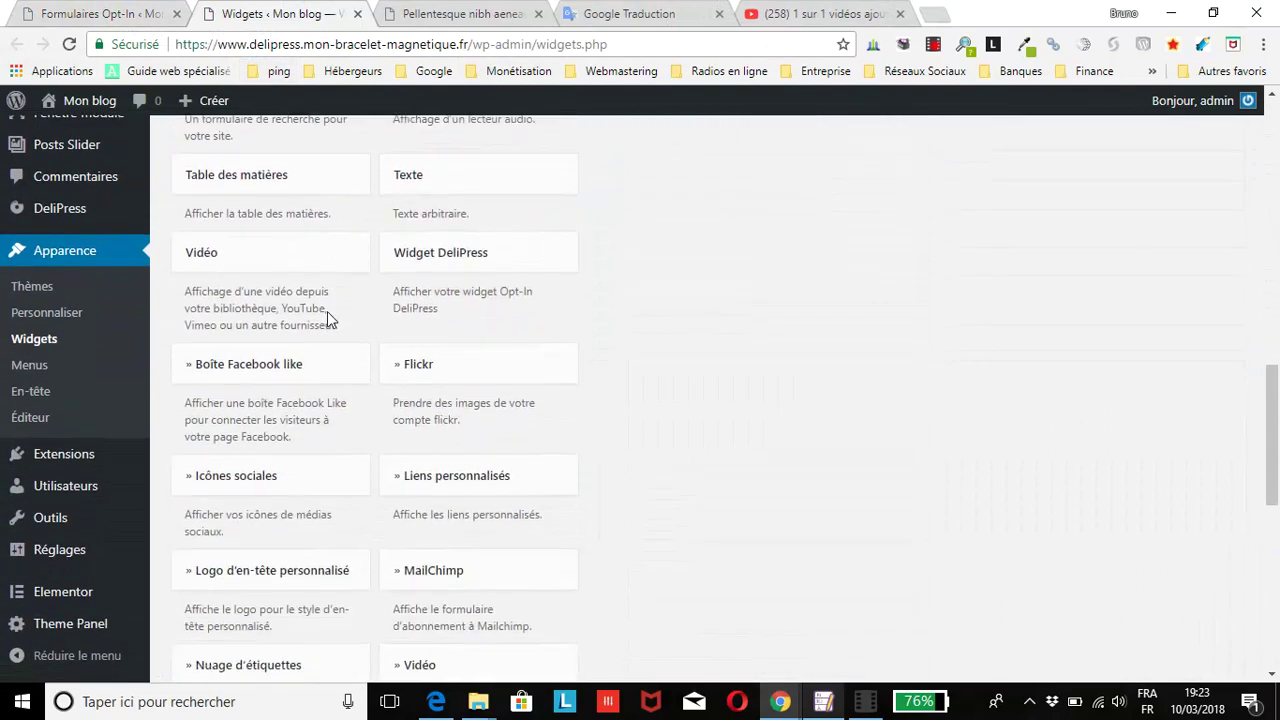
scroll(330, 311, down, 1)
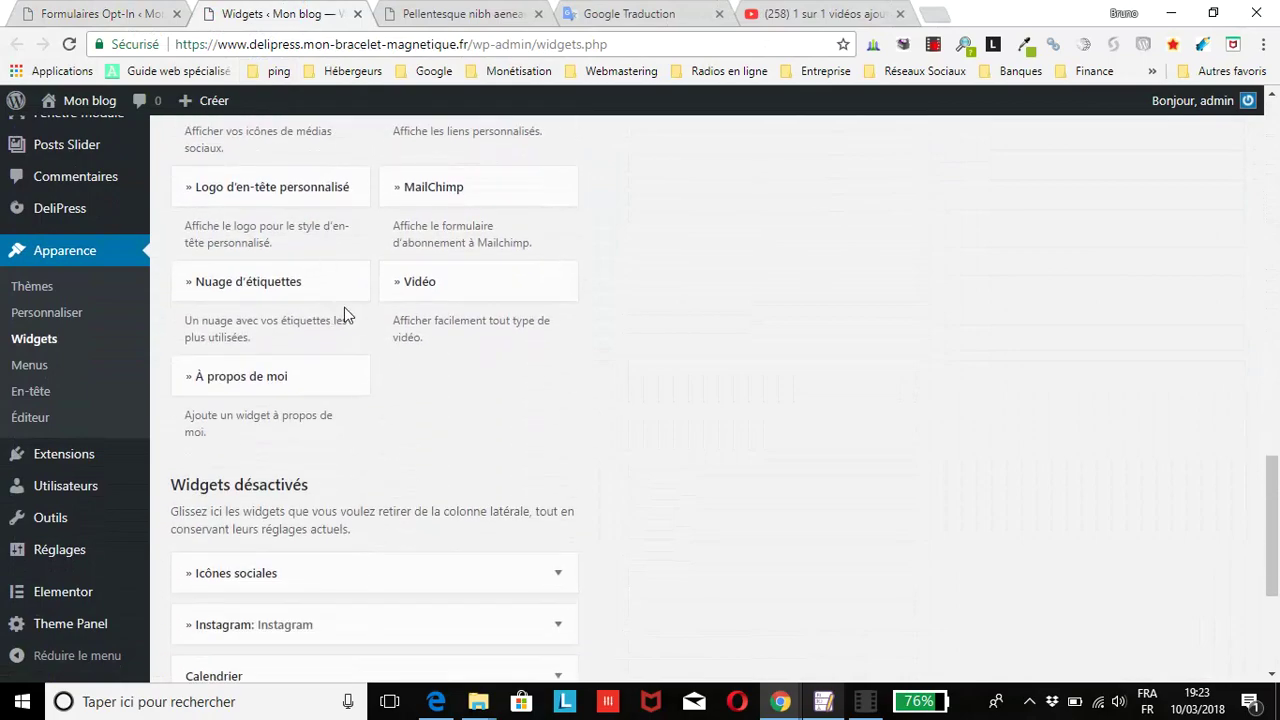
scroll(344, 307, up, 3)
scroll(811, 246, down, 3)
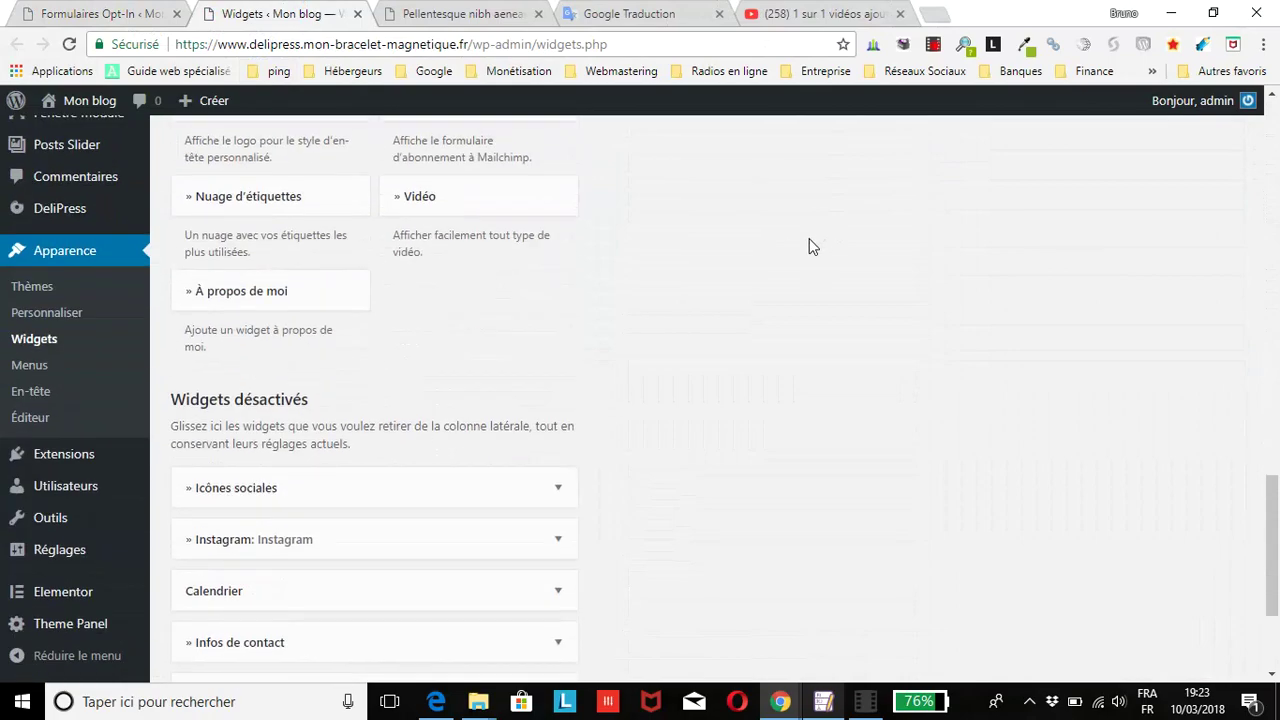
scroll(809, 240, up, 8)
scroll(786, 245, up, 1)
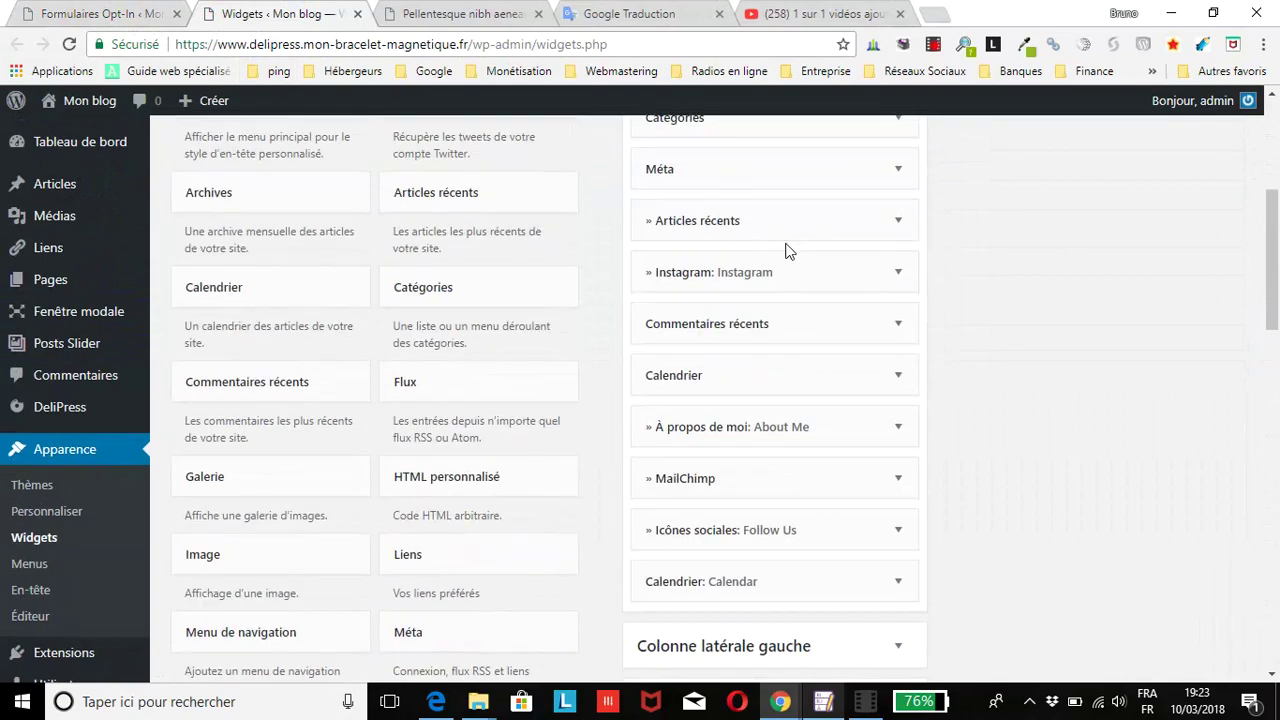
scroll(786, 250, up, 4)
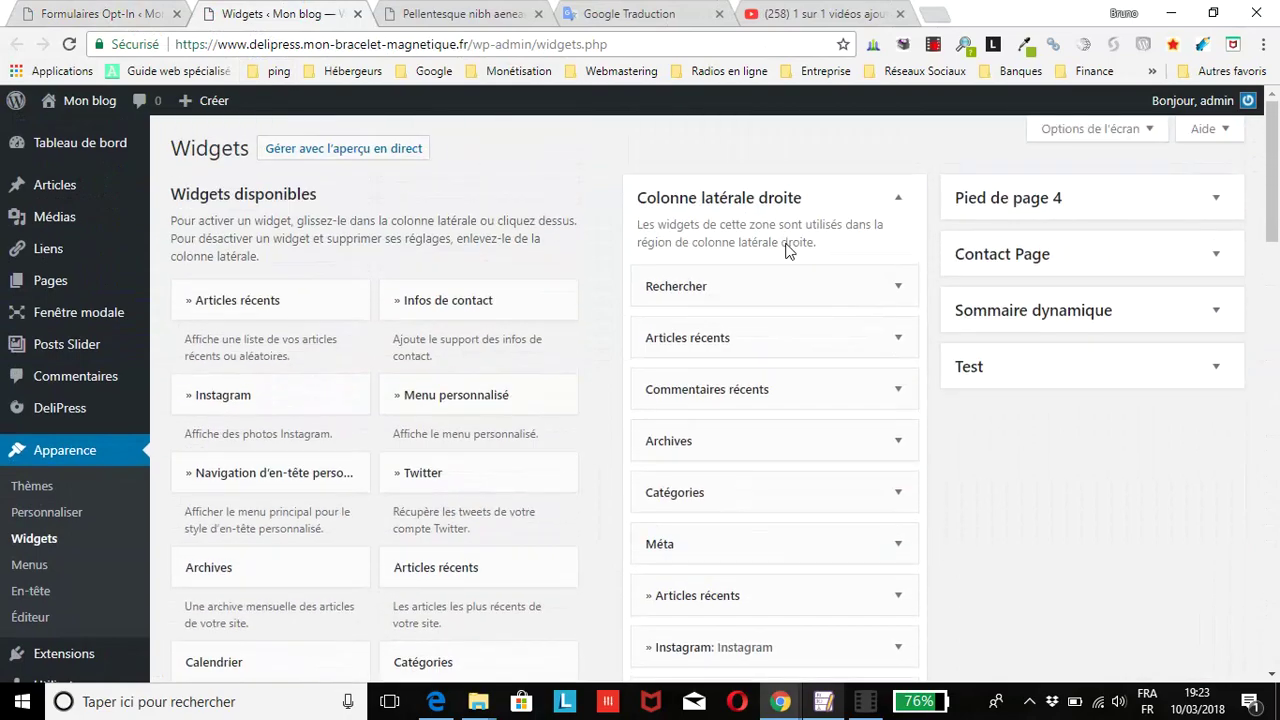
scroll(552, 316, down, 3)
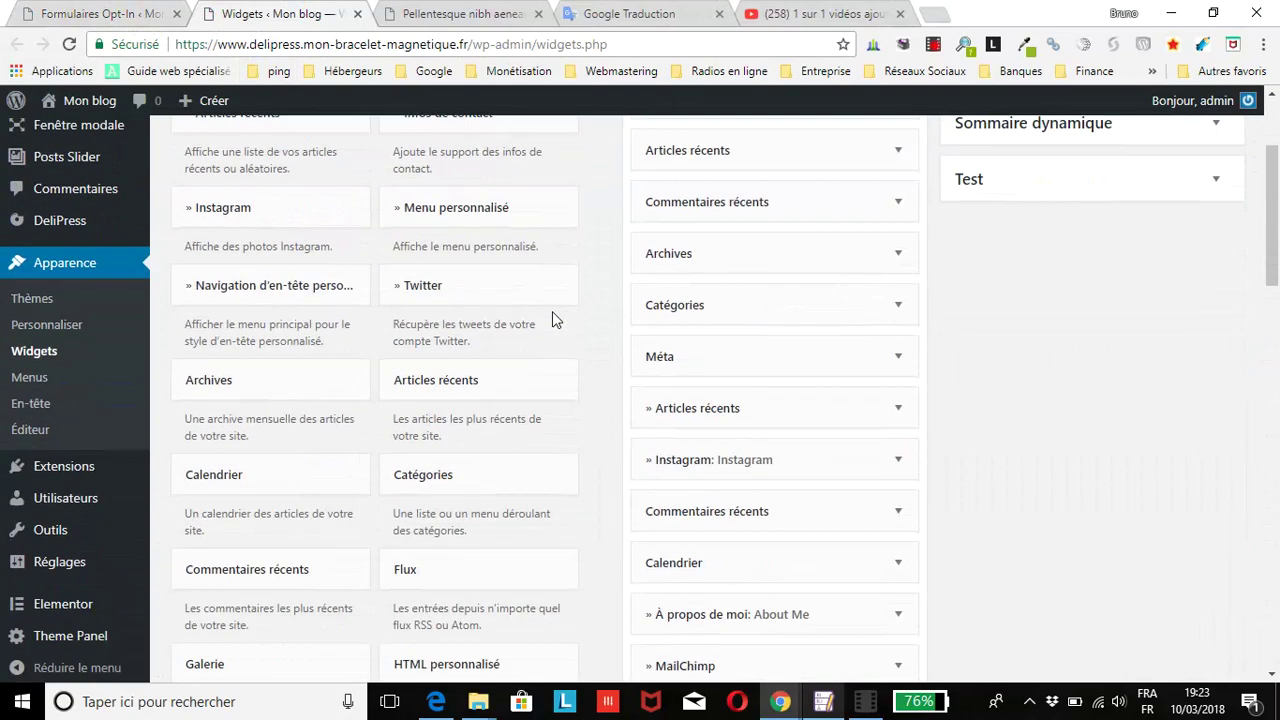
scroll(555, 328, down, 4)
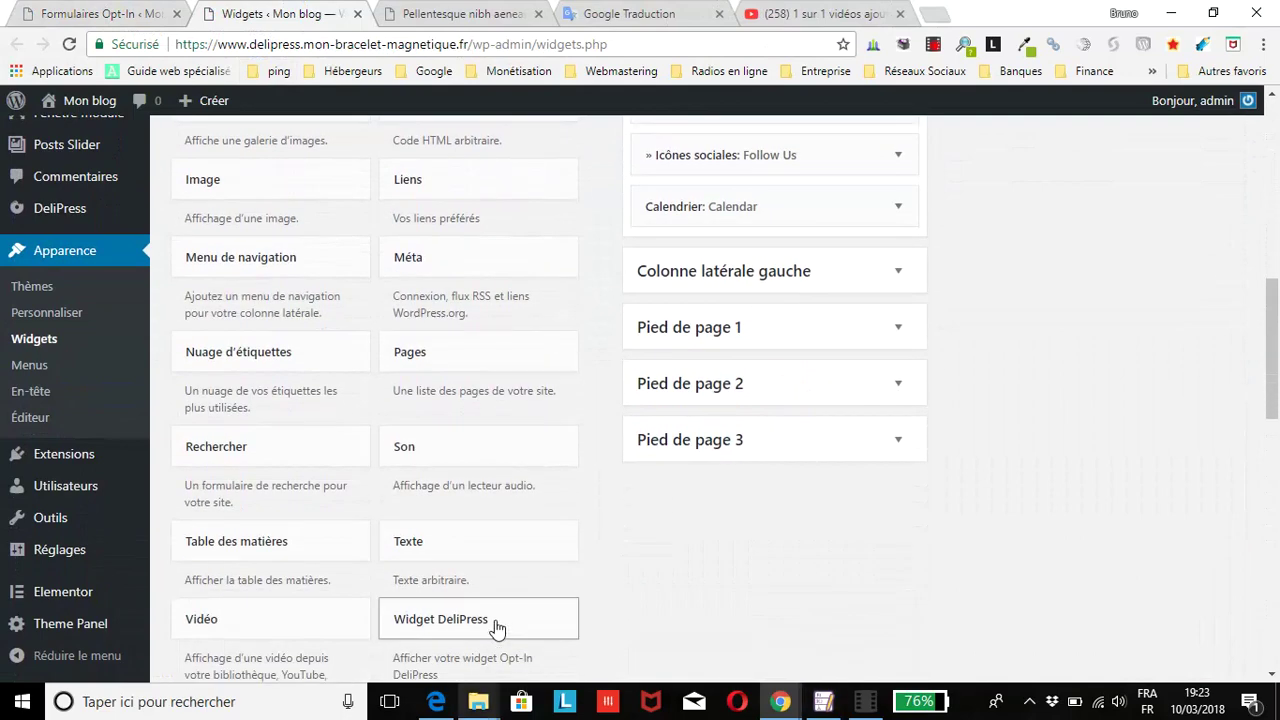
Add Widget DeliPress below Rechercher in Colonne latérale droite, assign it the opt-in form Mon formulaire, and save the widget.
drag(497, 631, 780, 289)
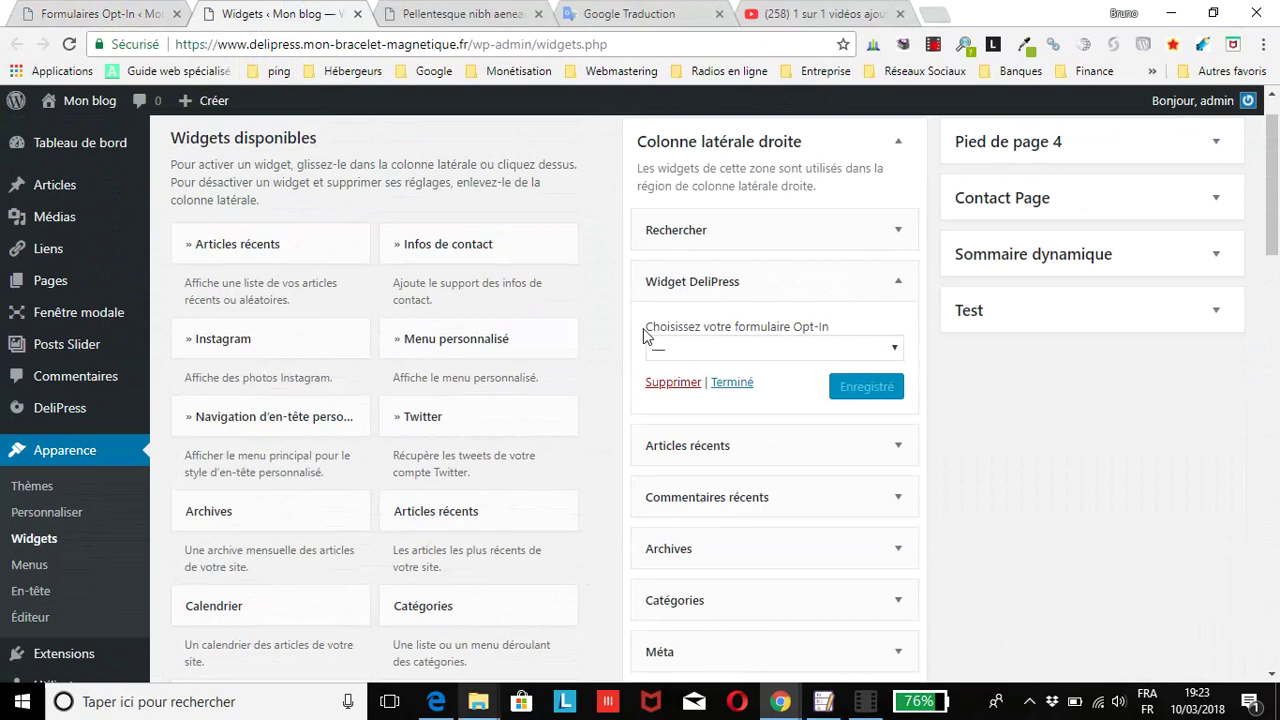
click(753, 350)
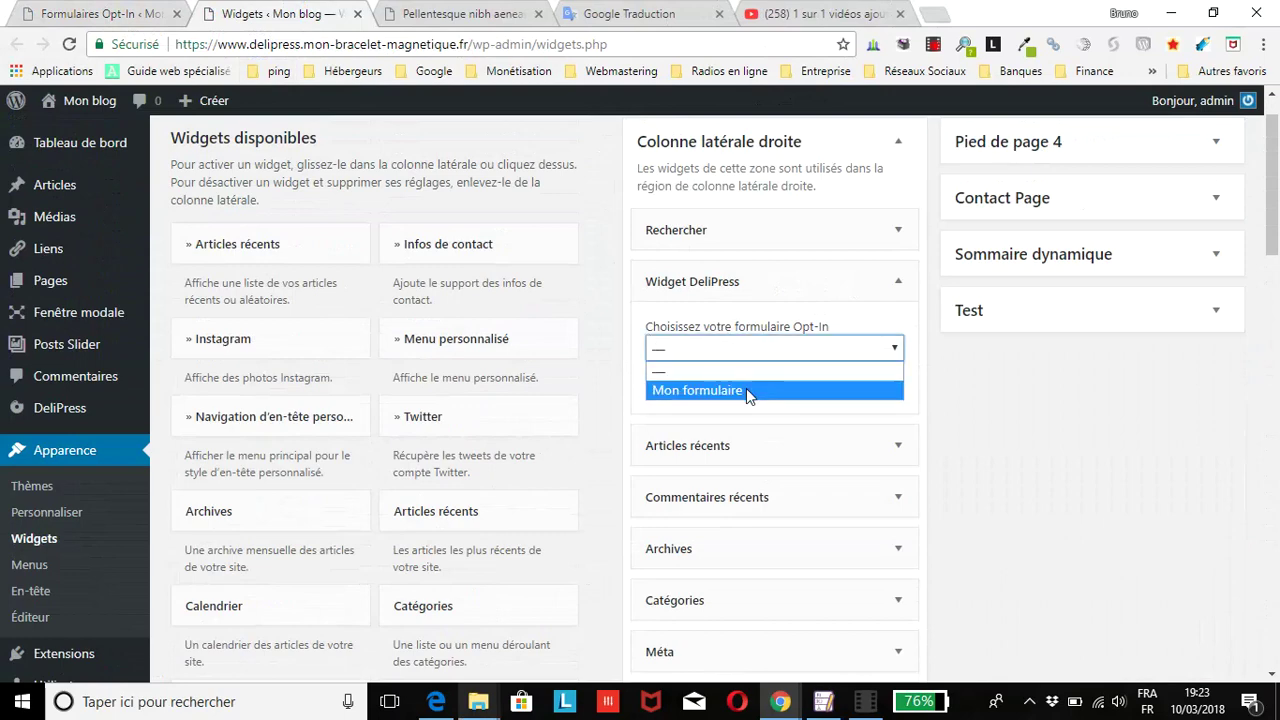
click(746, 389)
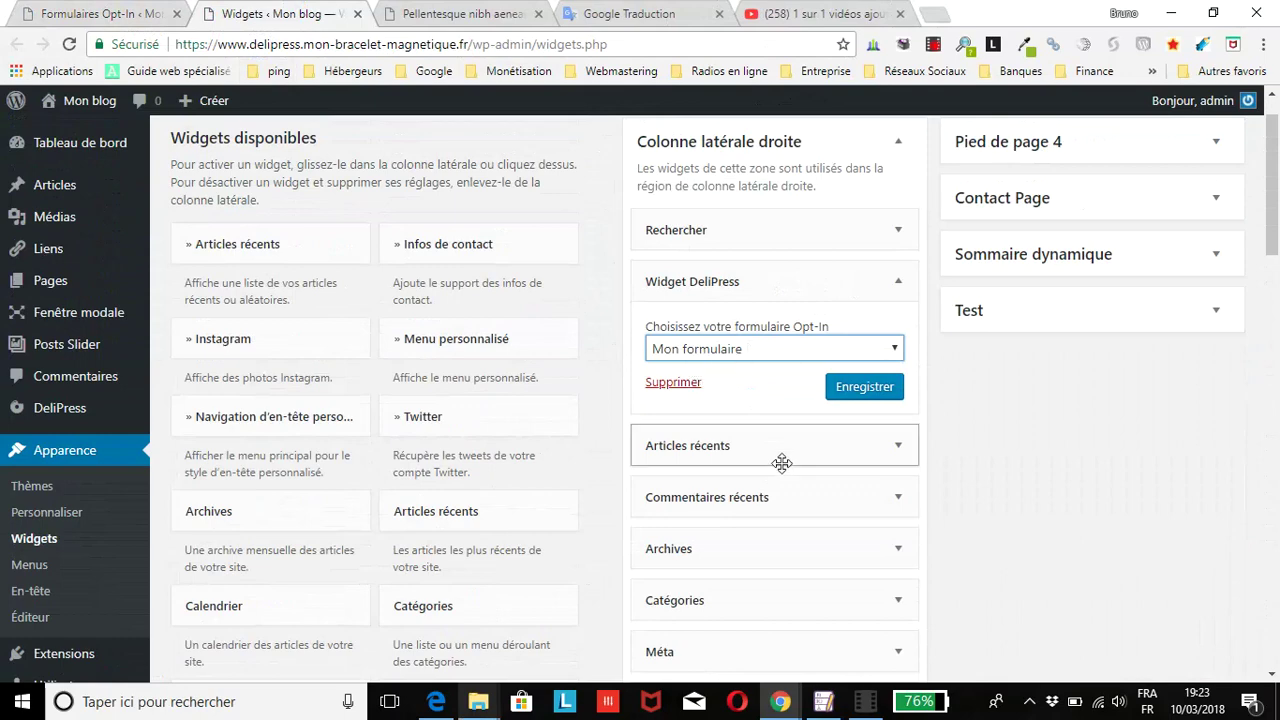
click(864, 390)
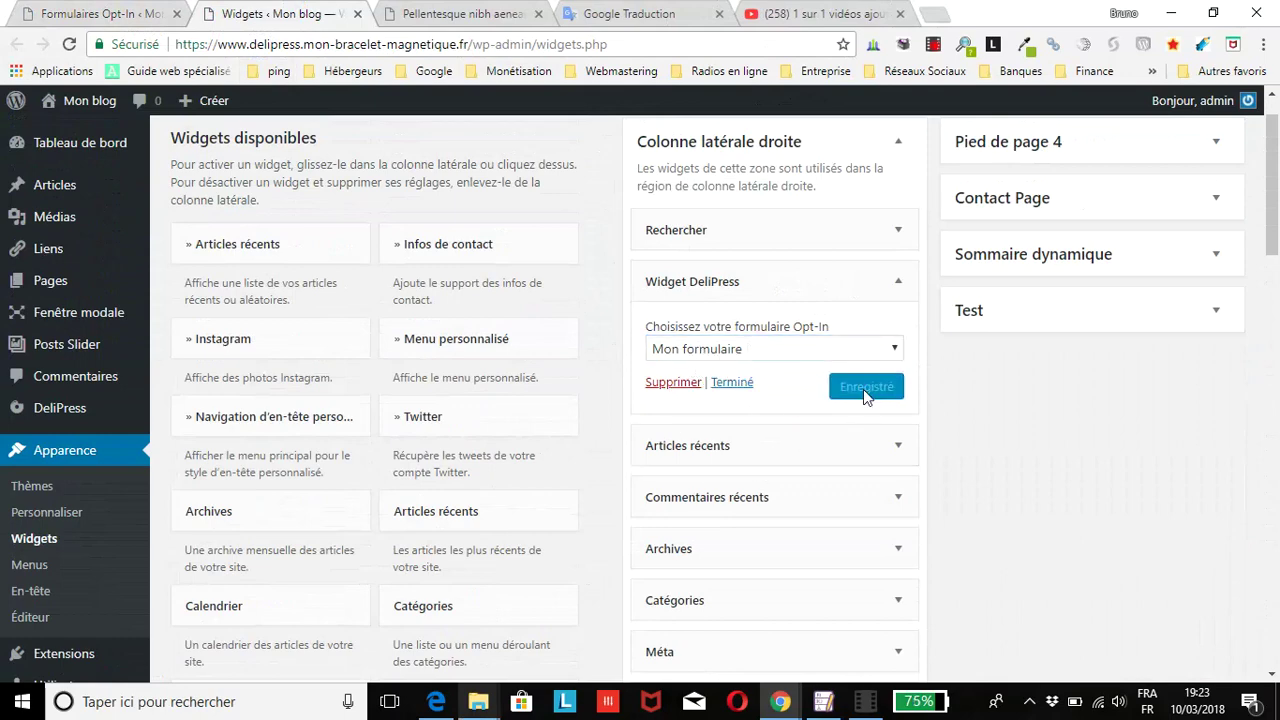
Reload the published blog article and inspect the newsletter subscription form in its sidebar.
click(428, 17)
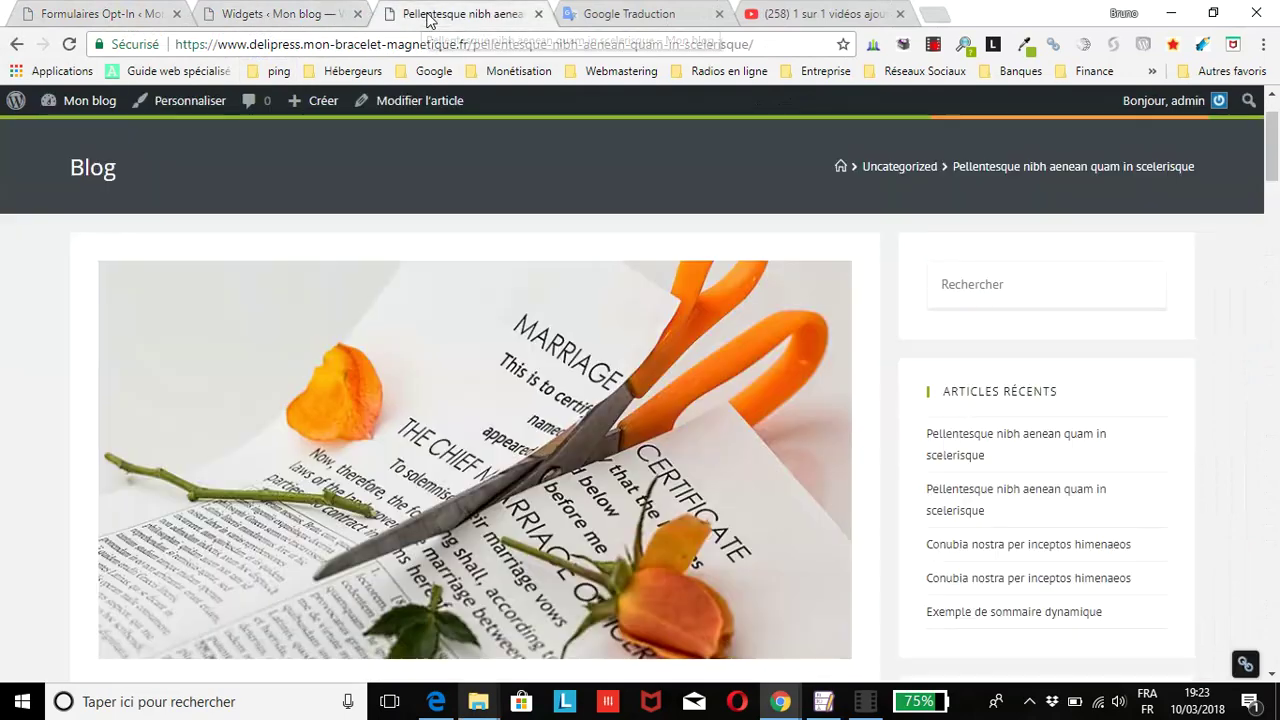
click(69, 44)
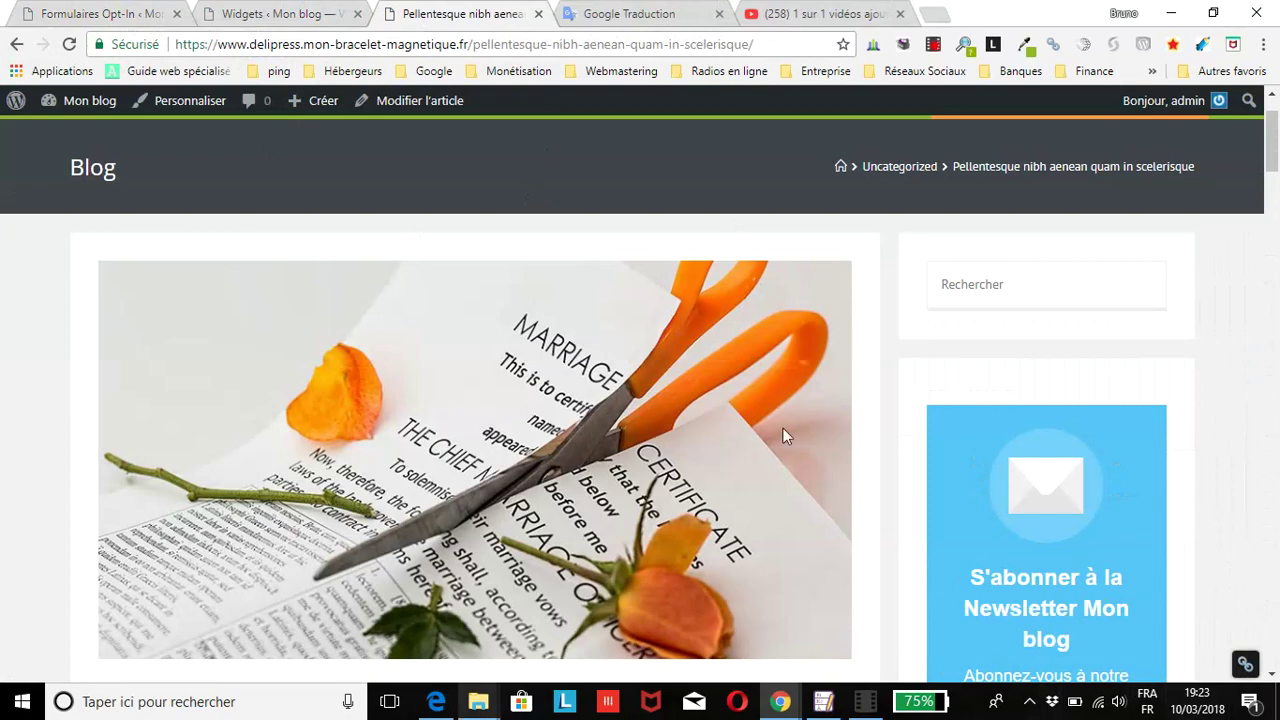
scroll(782, 428, down, 3)
scroll(782, 436, down, 2)
scroll(786, 429, up, 1)
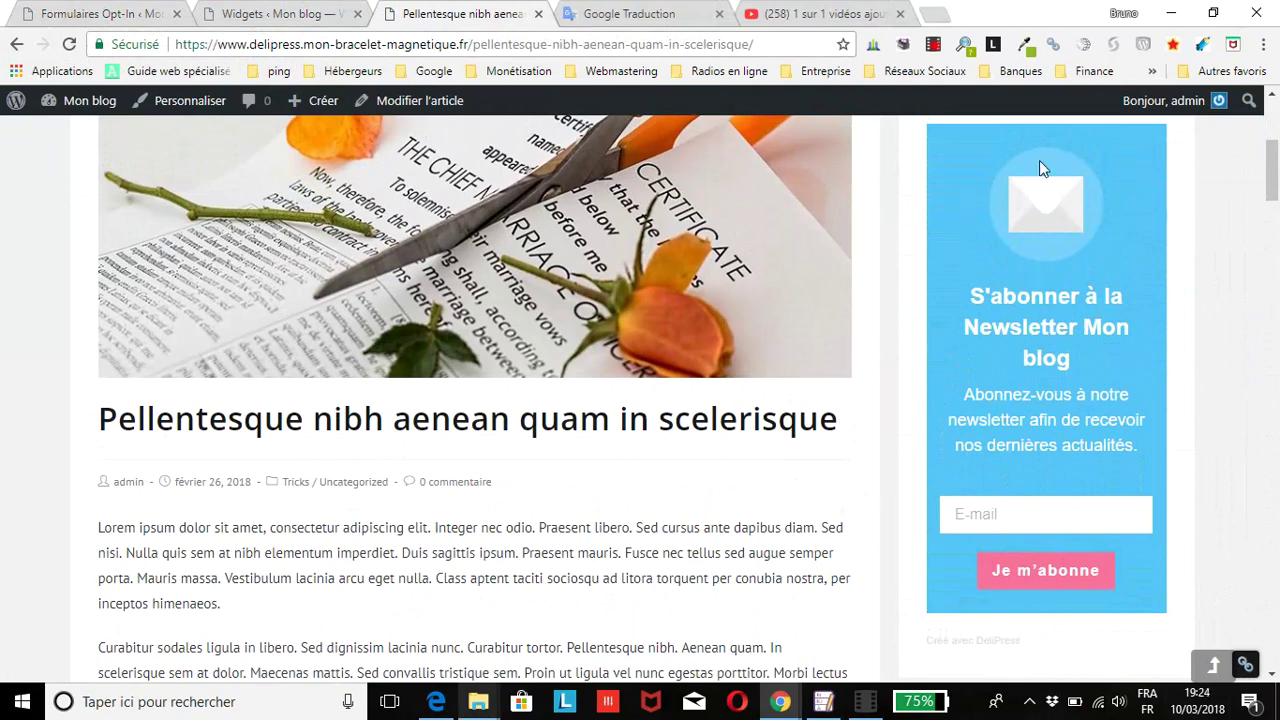
Open Mon formulaire from the opt-in forms list for editing and proceed to its Personnalisation stage.
drag(150, 14, 290, 14)
mouse_move(60, 614)
scroll(430, 155, down, 2)
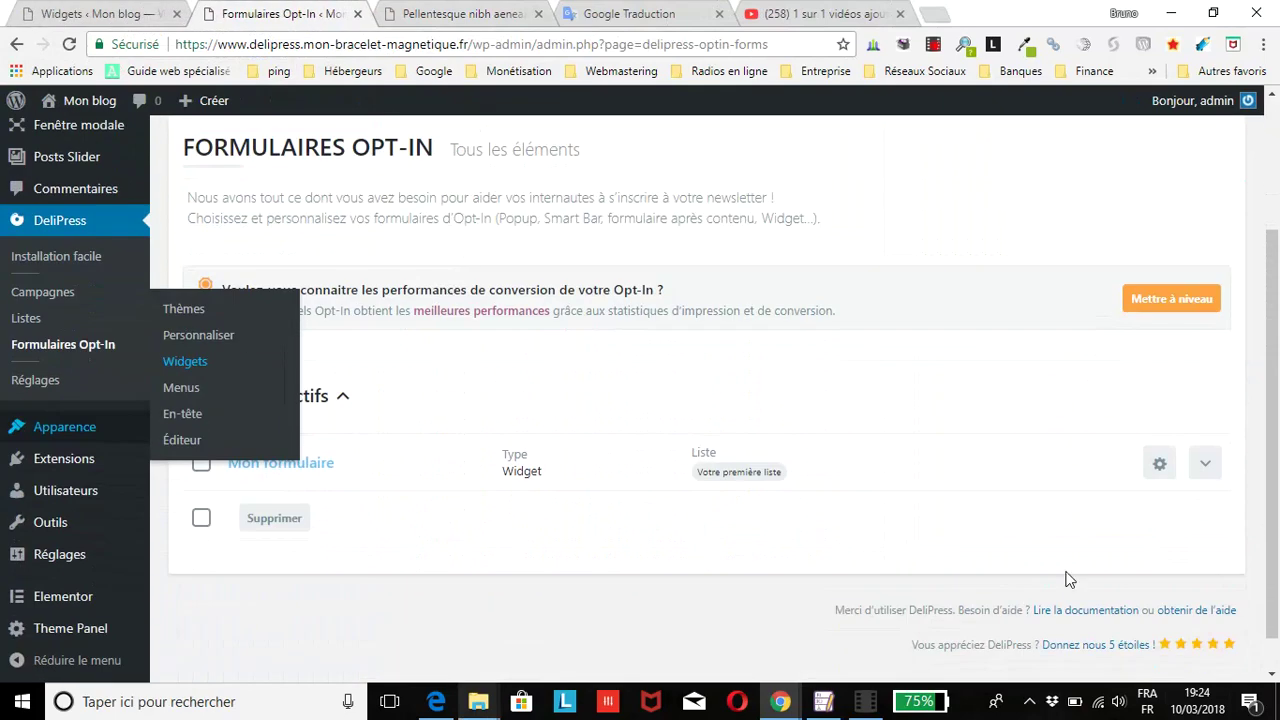
click(1159, 473)
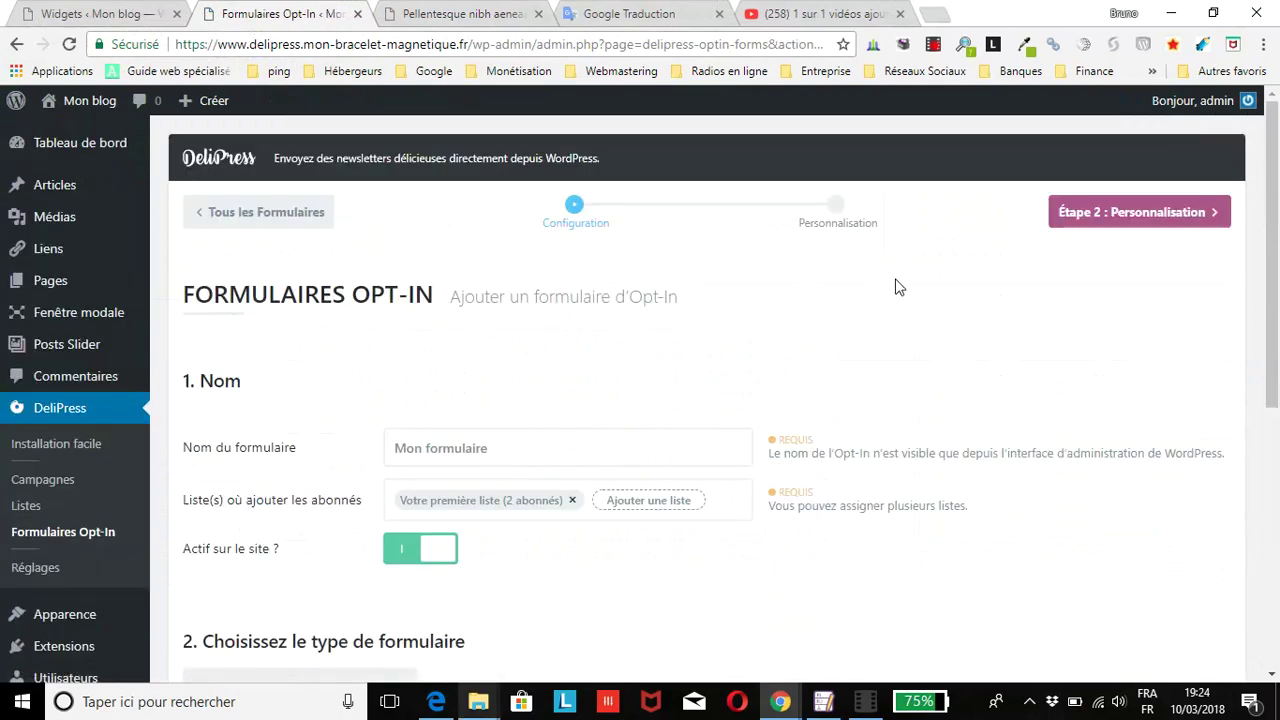
scroll(409, 407, down, 5)
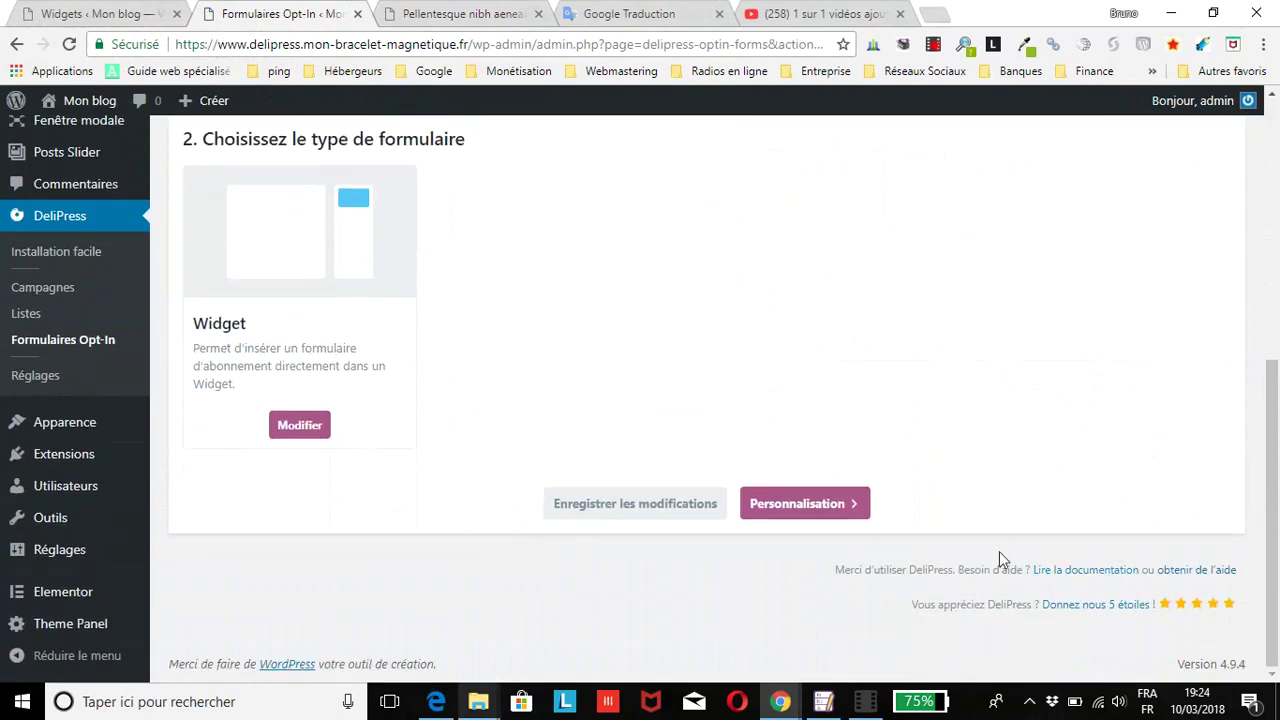
click(796, 503)
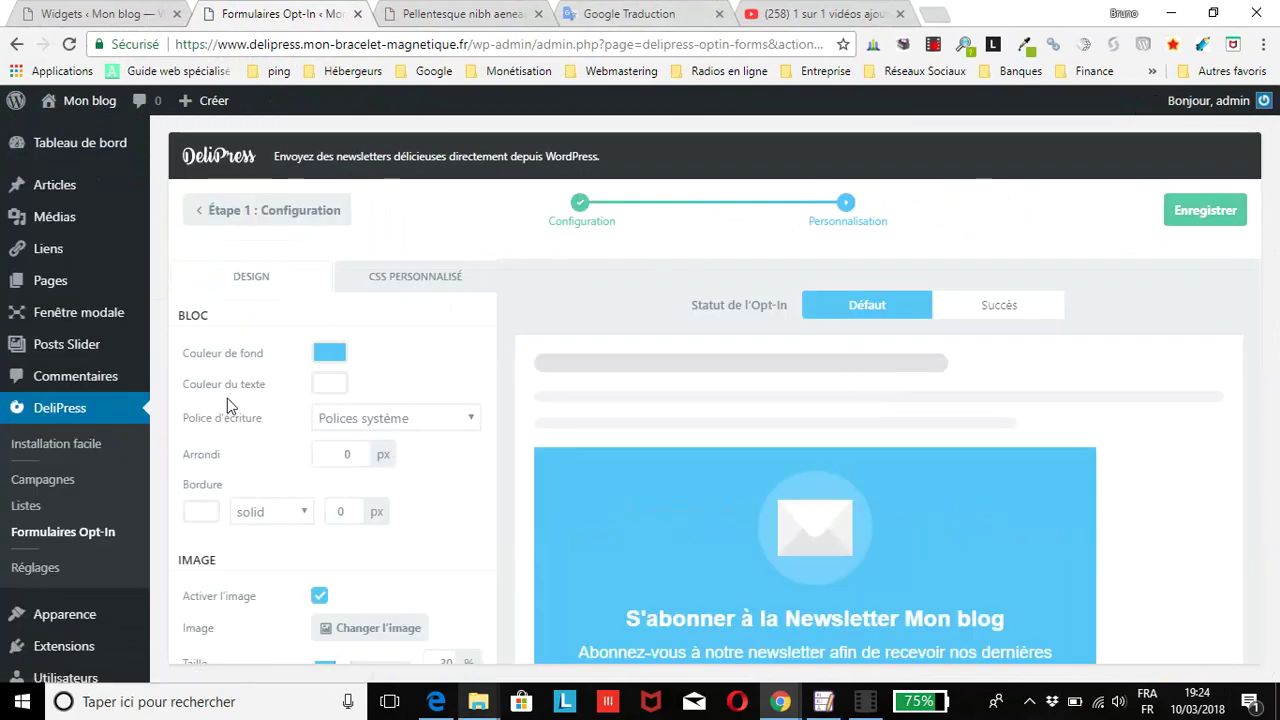
scroll(227, 400, down, 2)
scroll(225, 415, up, 2)
Compare the design with the published article, set the form block's background colour to red EB144C, and save the form.
click(450, 14)
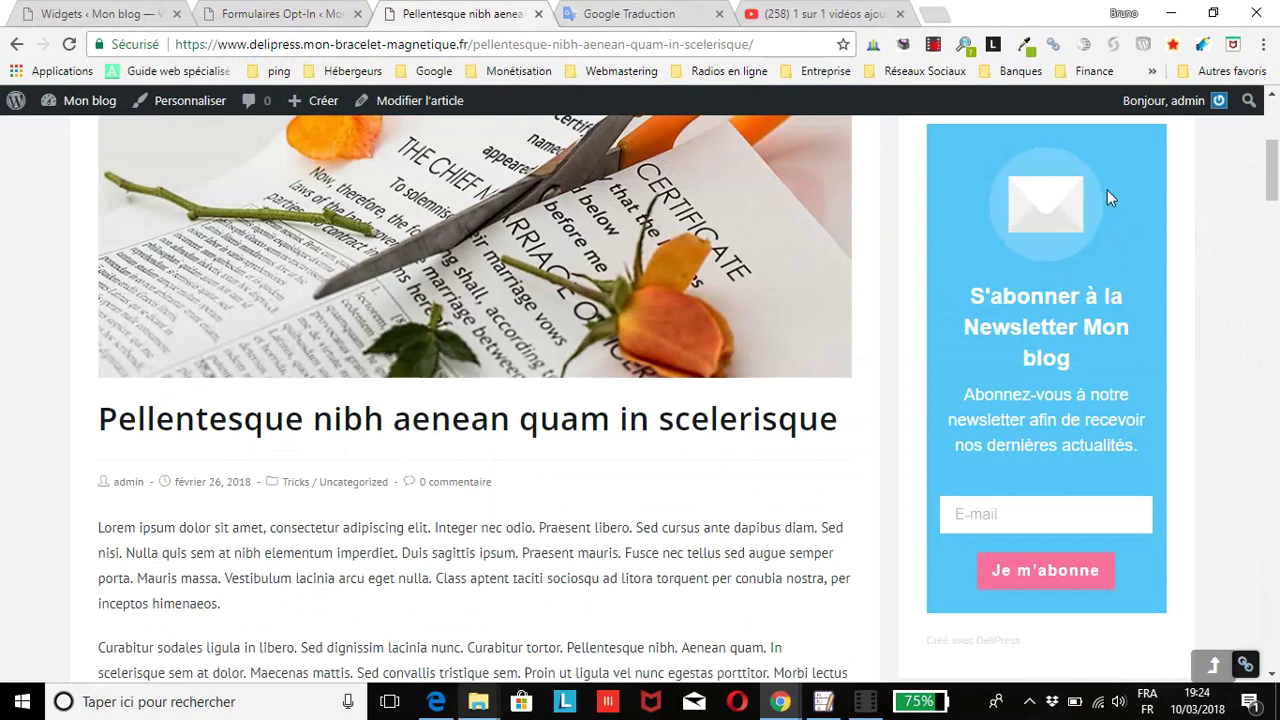
click(261, 22)
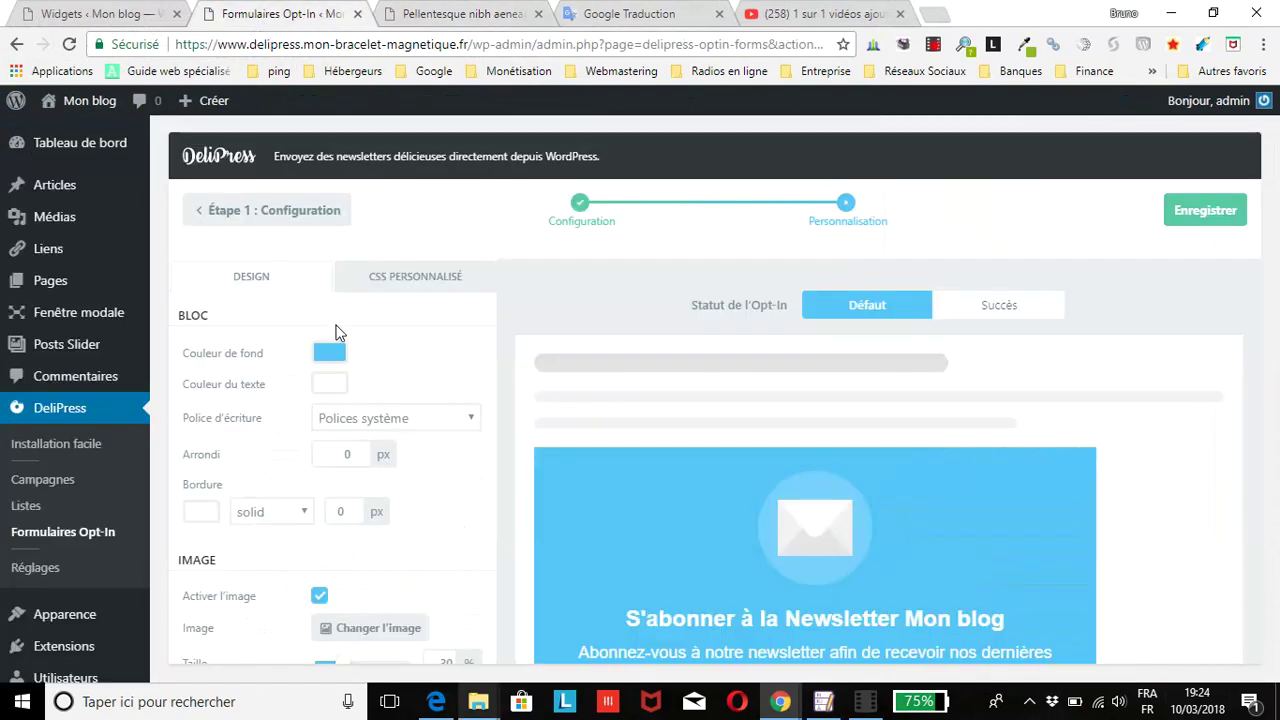
click(331, 352)
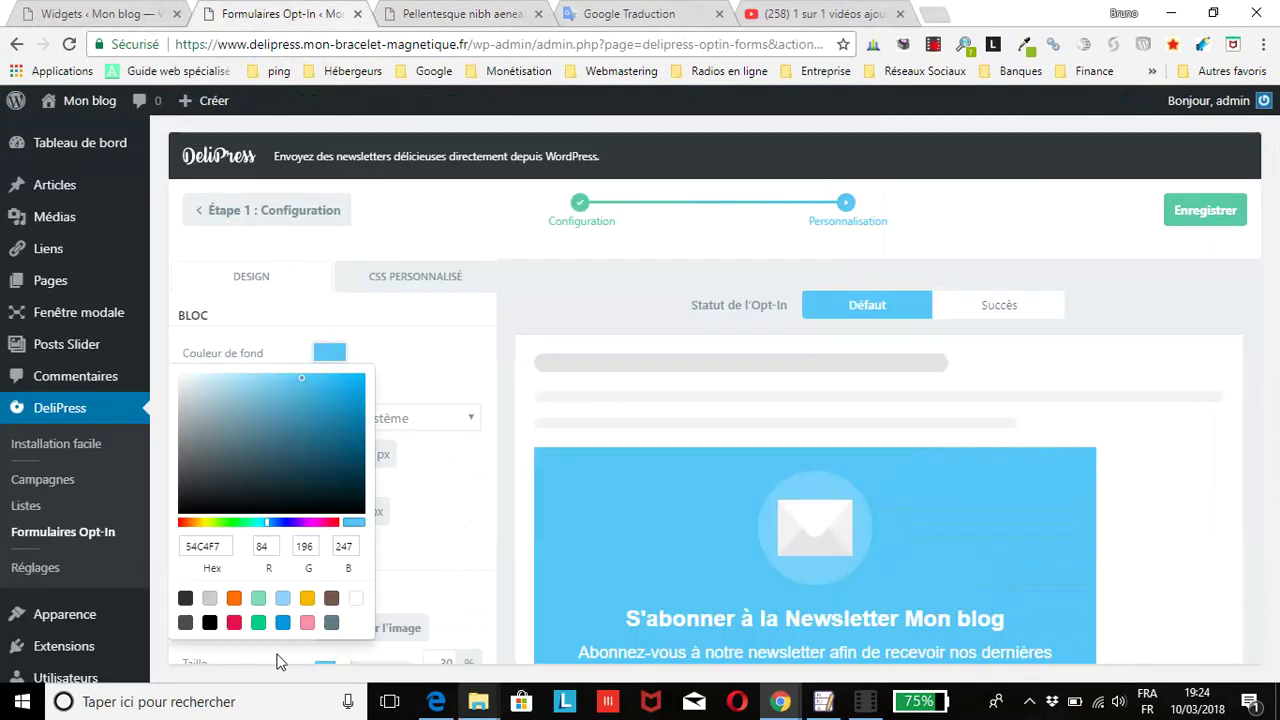
click(234, 623)
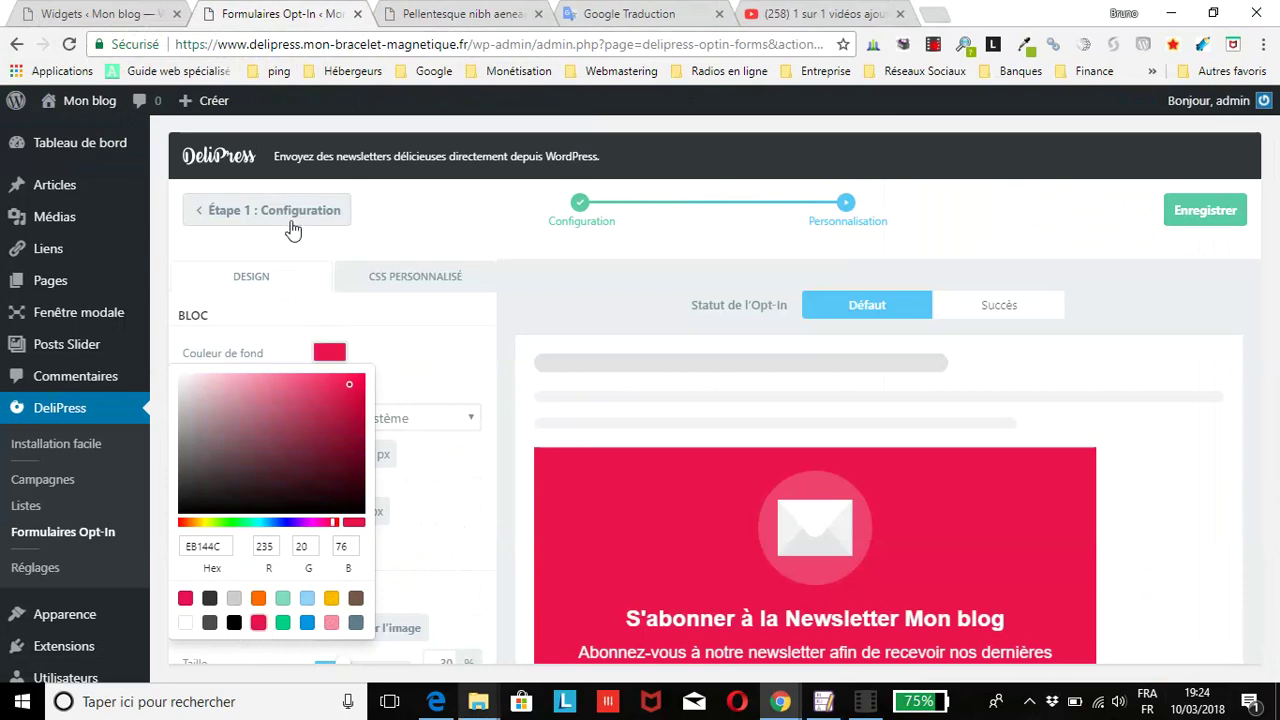
click(1203, 216)
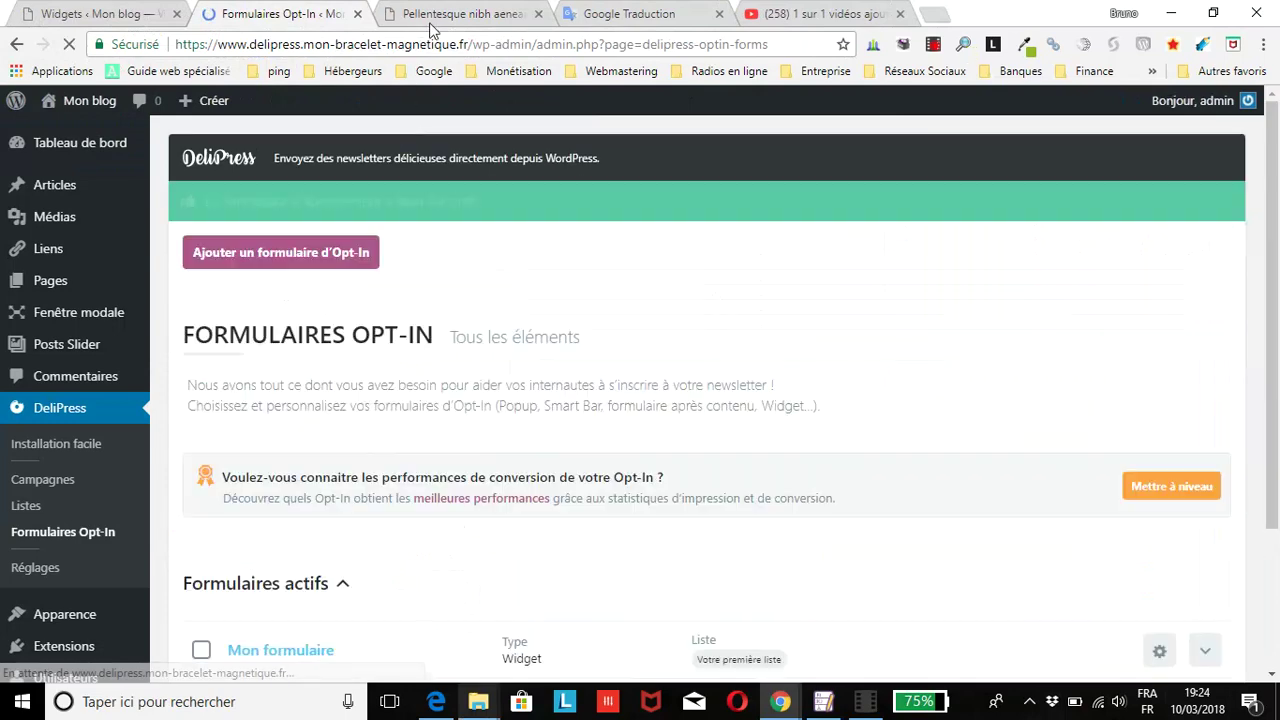
Reload the blog article and check the background colour of the sidebar subscription form.
click(445, 20)
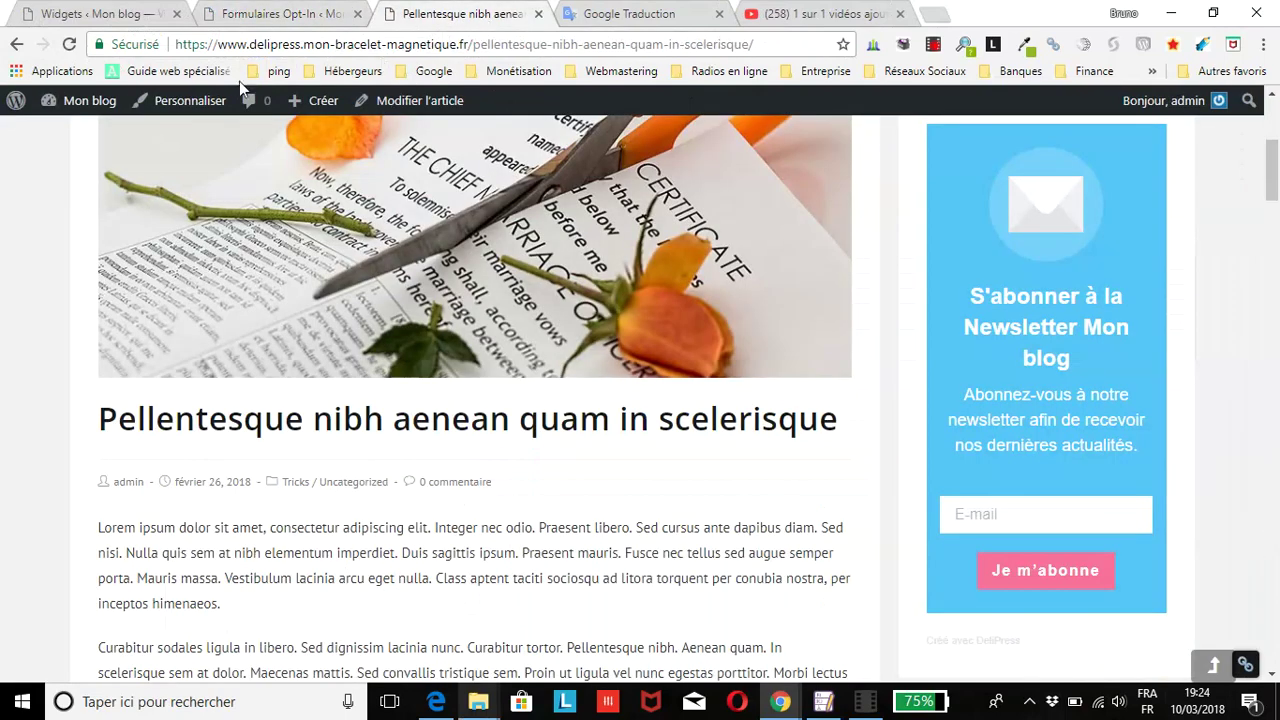
click(69, 45)
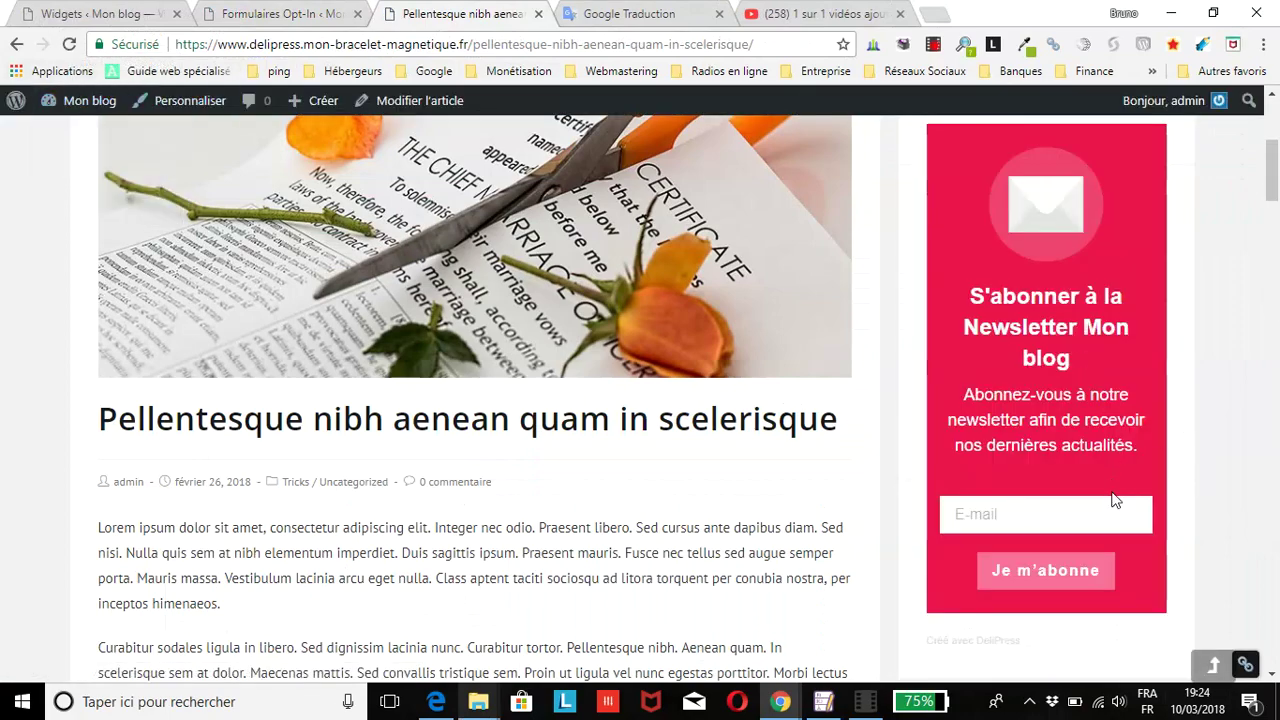
scroll(974, 645, up, 3)
scroll(974, 641, down, 3)
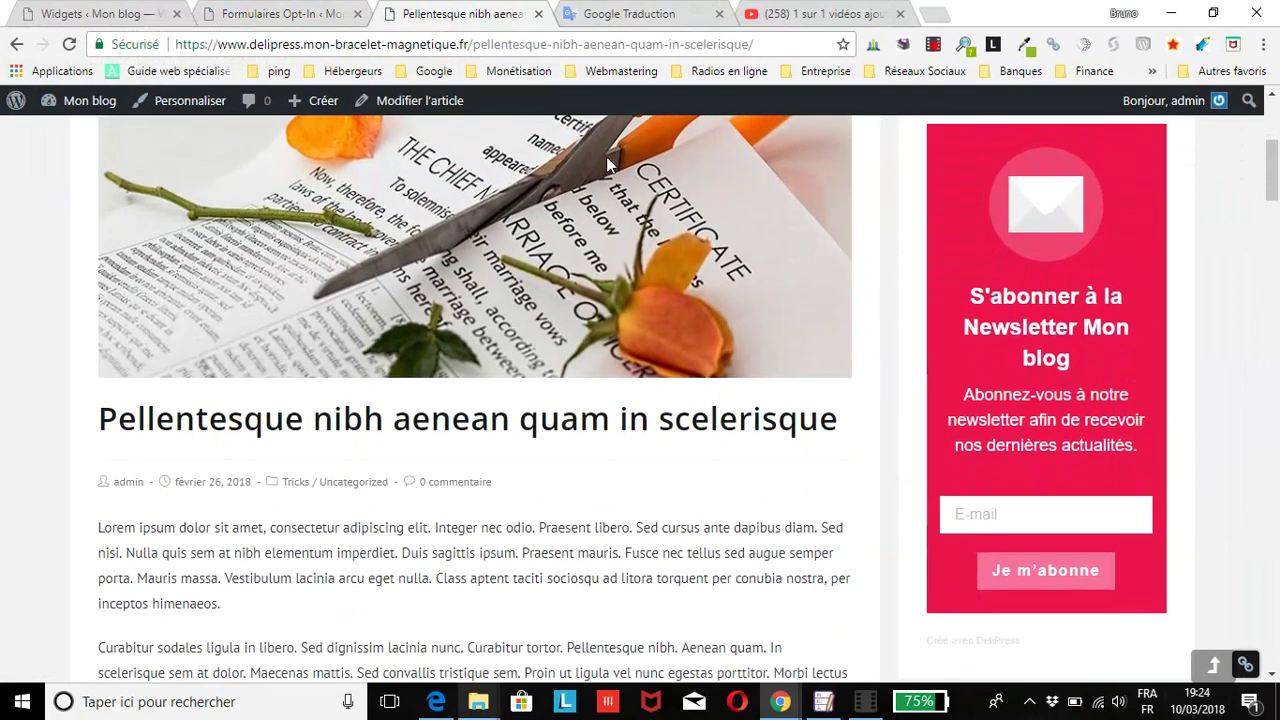
Reopen Mon formulaire at its Personnalisation stage and review the block and image design options.
click(268, 15)
scroll(331, 360, down, 1)
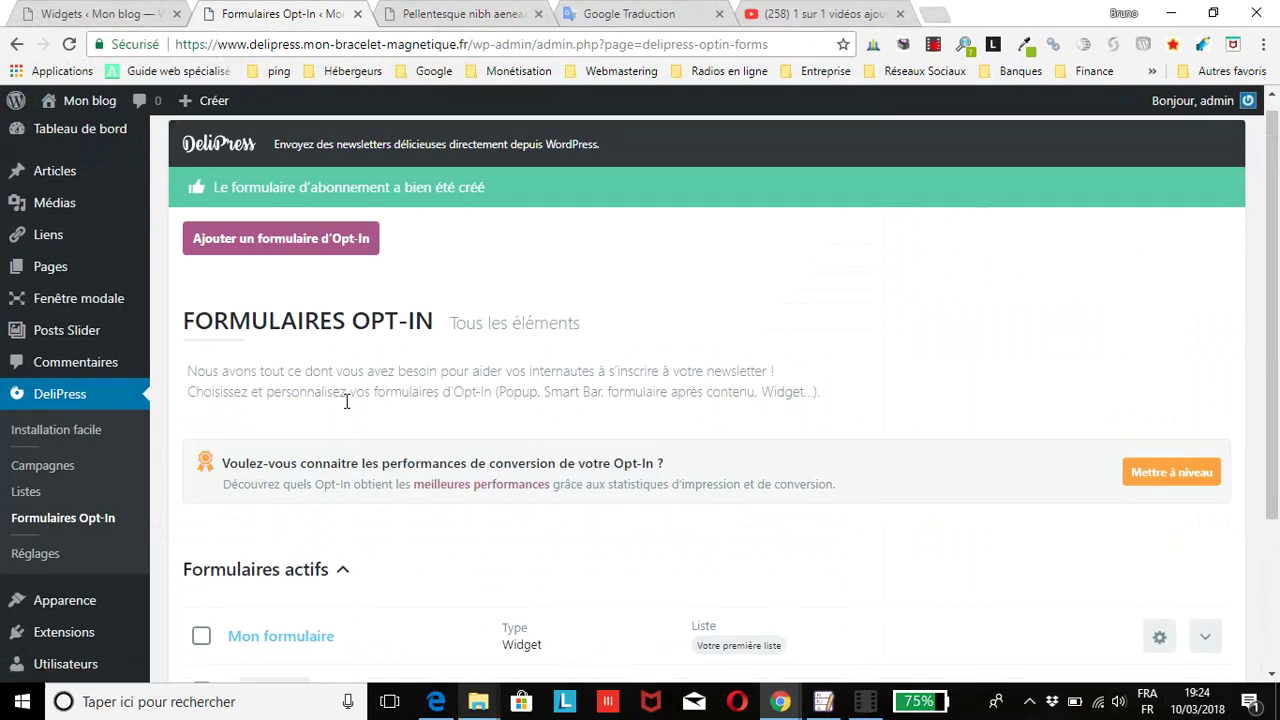
click(1160, 557)
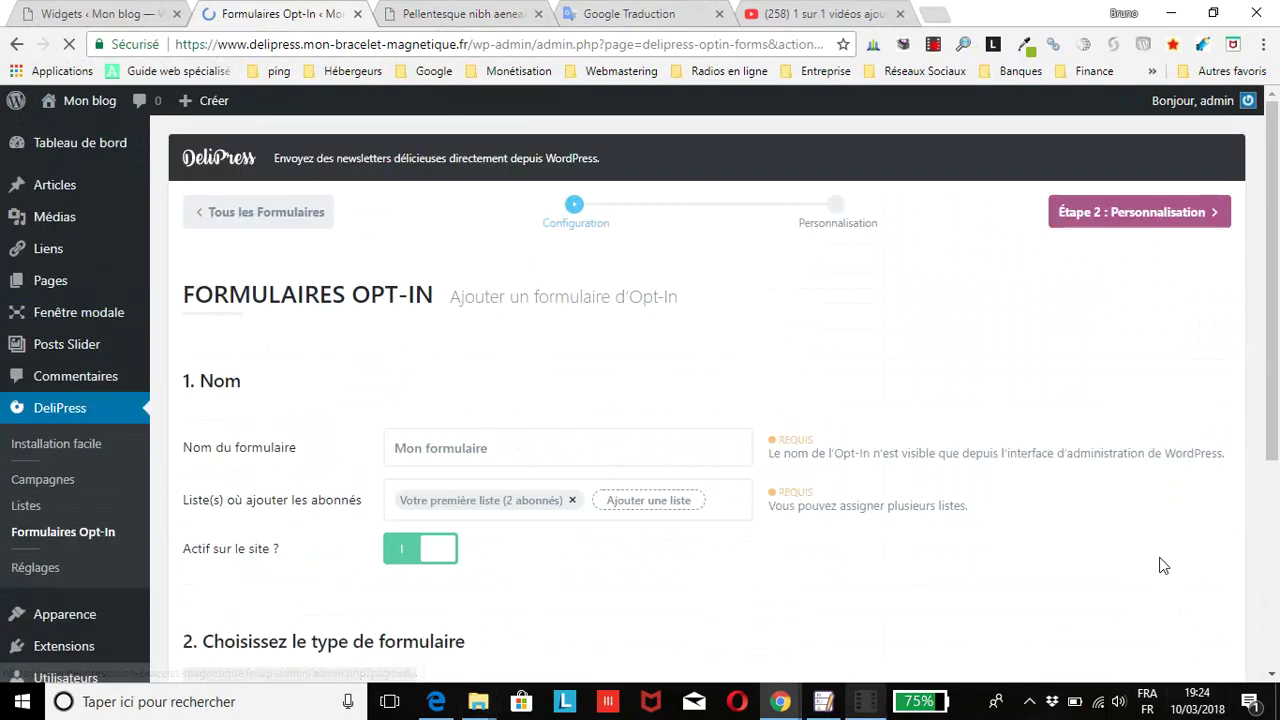
scroll(813, 566, down, 4)
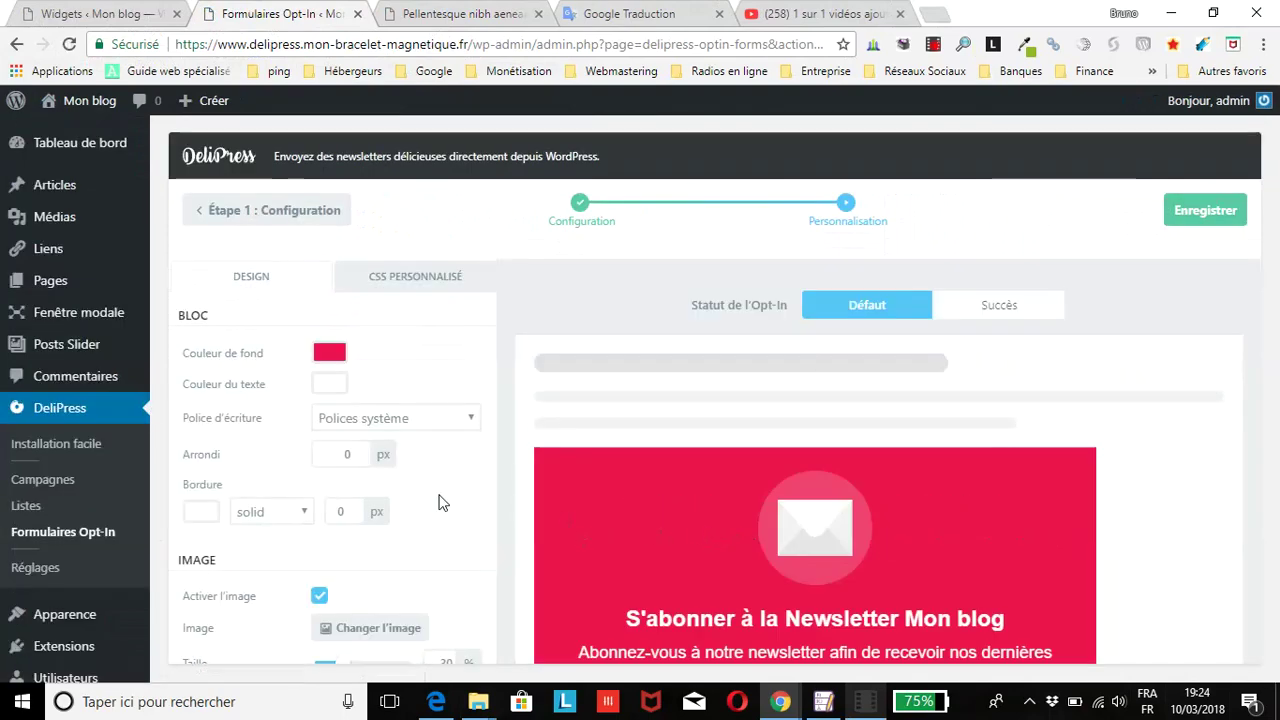
scroll(185, 495, down, 2)
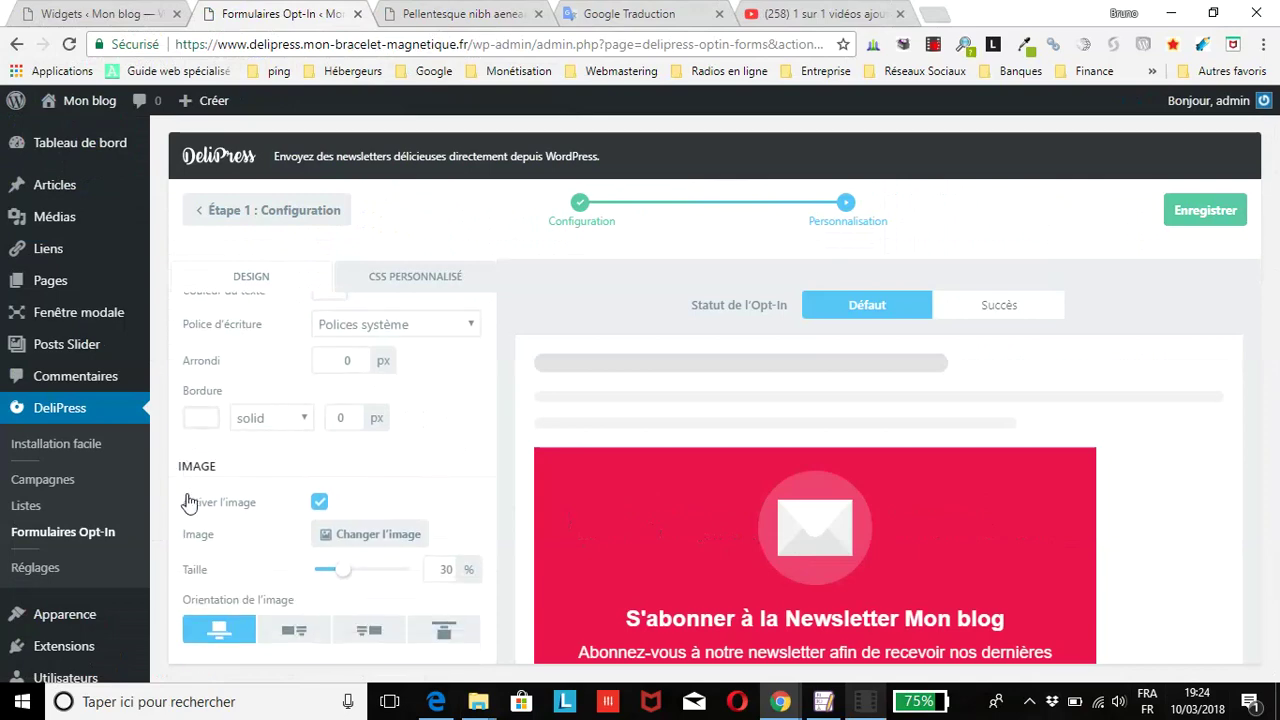
scroll(185, 495, up, 2)
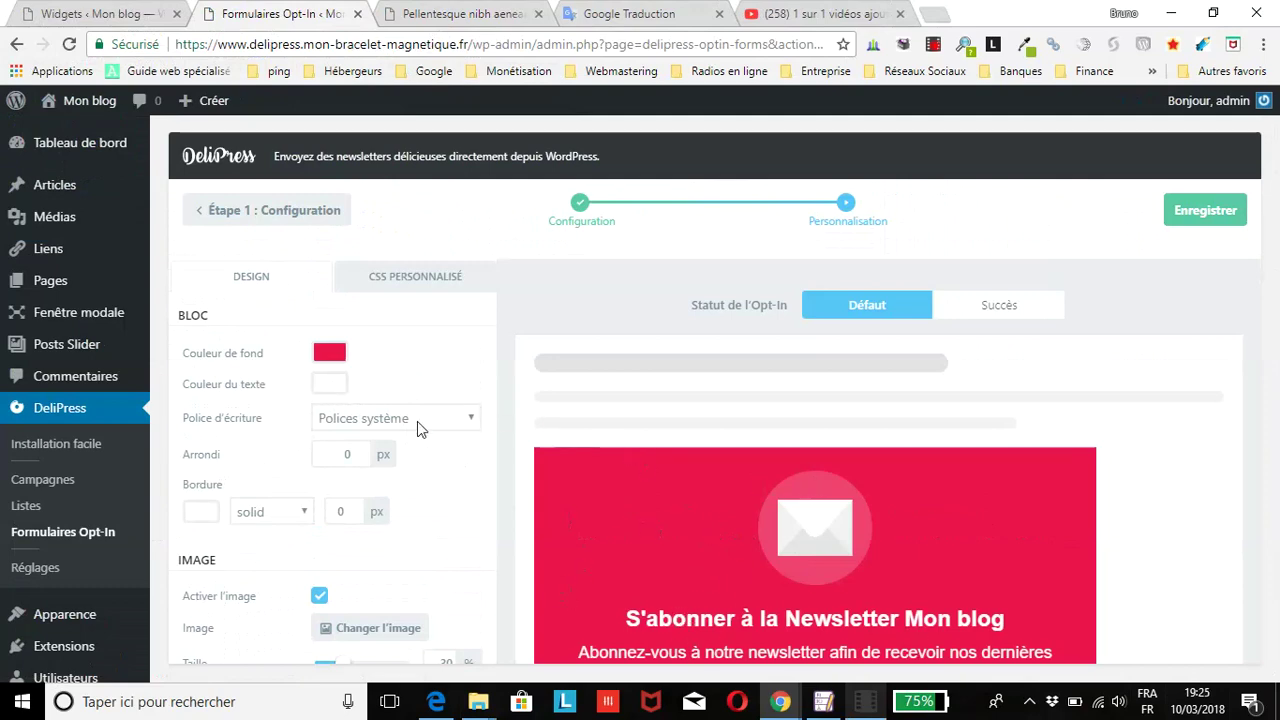
Try dark brown 523737 and yellow FCB900 as the block's text colour, and set it back to white.
click(340, 388)
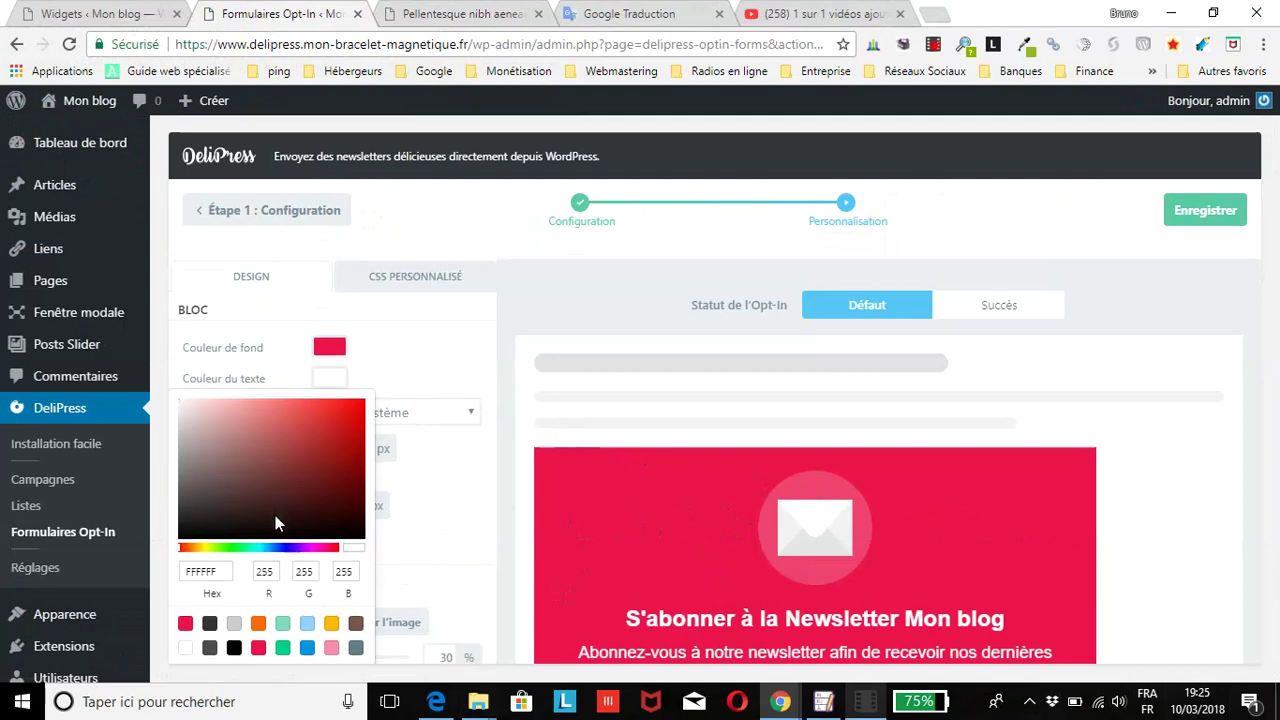
scroll(275, 515, down, 1)
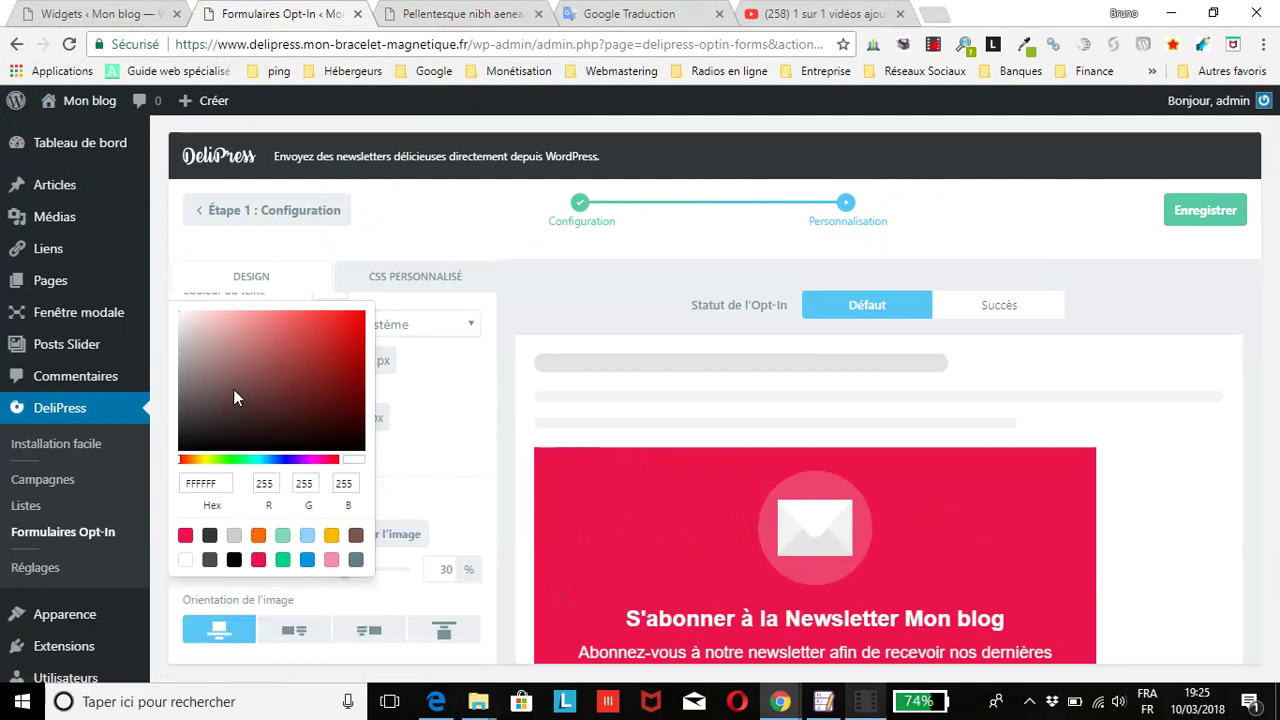
mouse_move(233, 389)
mouse_down()
mouse_move(289, 371)
mouse_move(314, 382)
mouse_move(322, 350)
mouse_move(301, 347)
mouse_move(265, 406)
mouse_move(240, 406)
mouse_up()
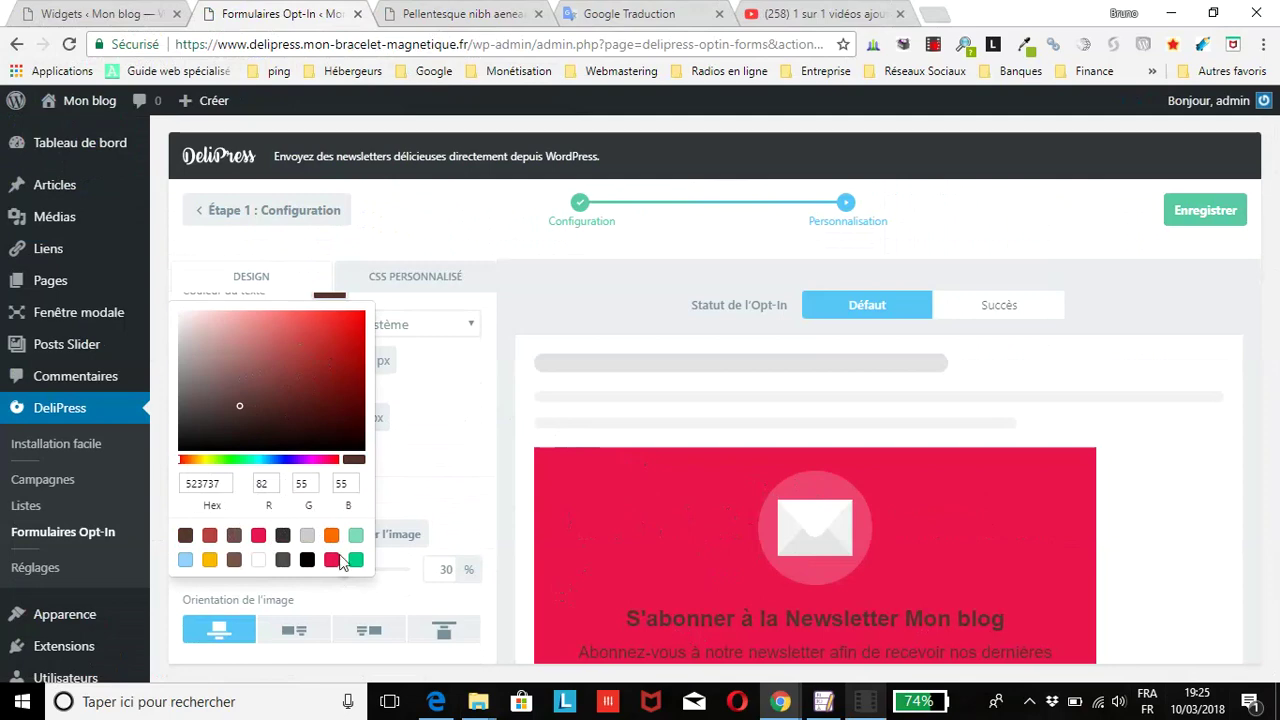
click(210, 562)
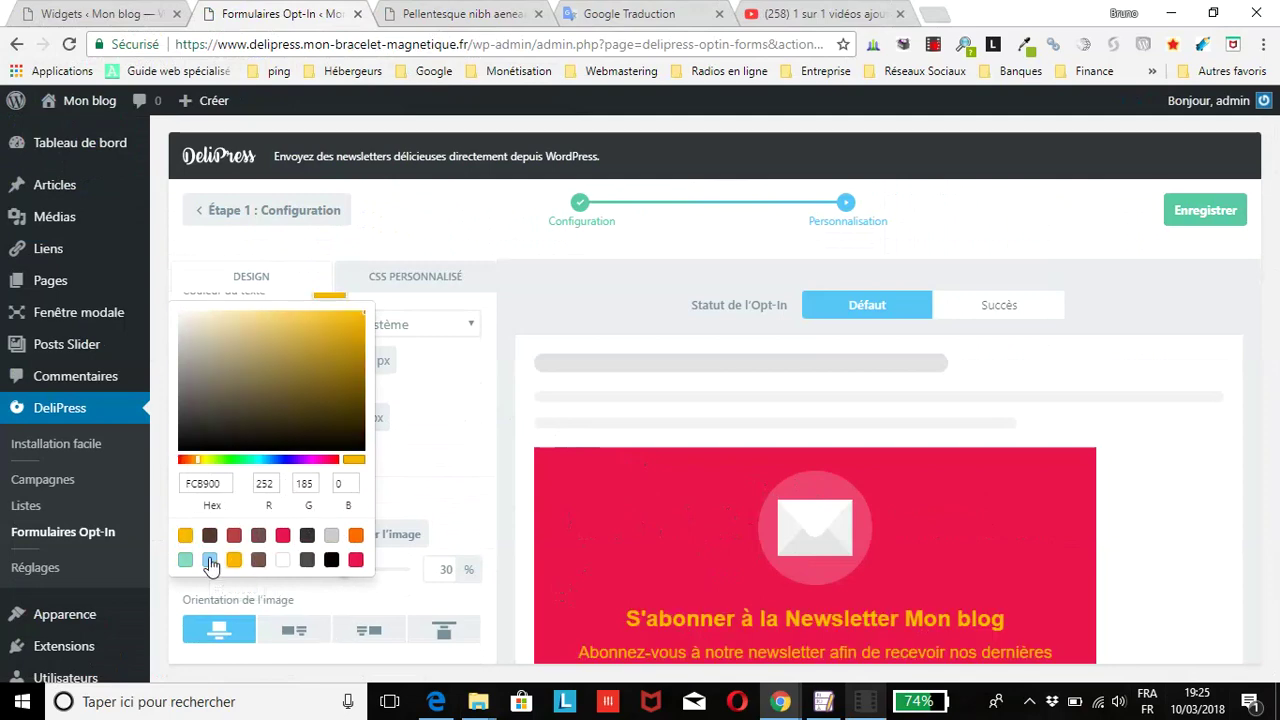
click(281, 565)
click(404, 435)
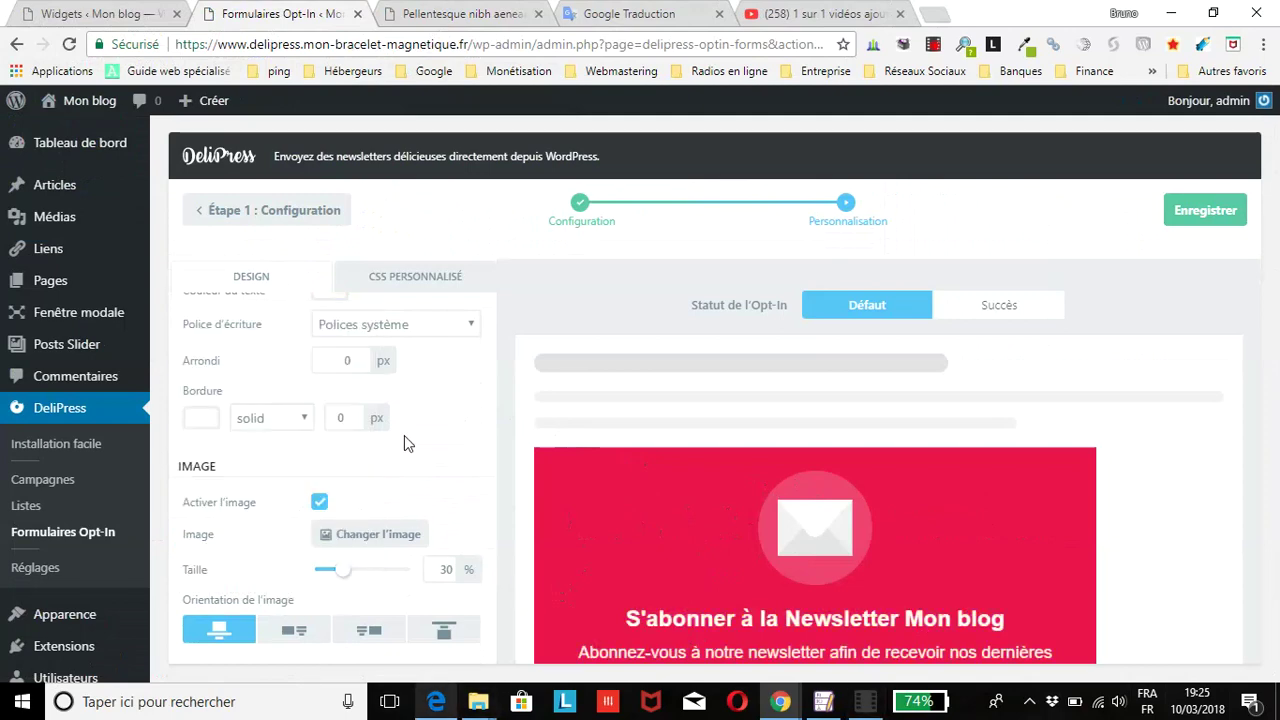
scroll(203, 494, up, 1)
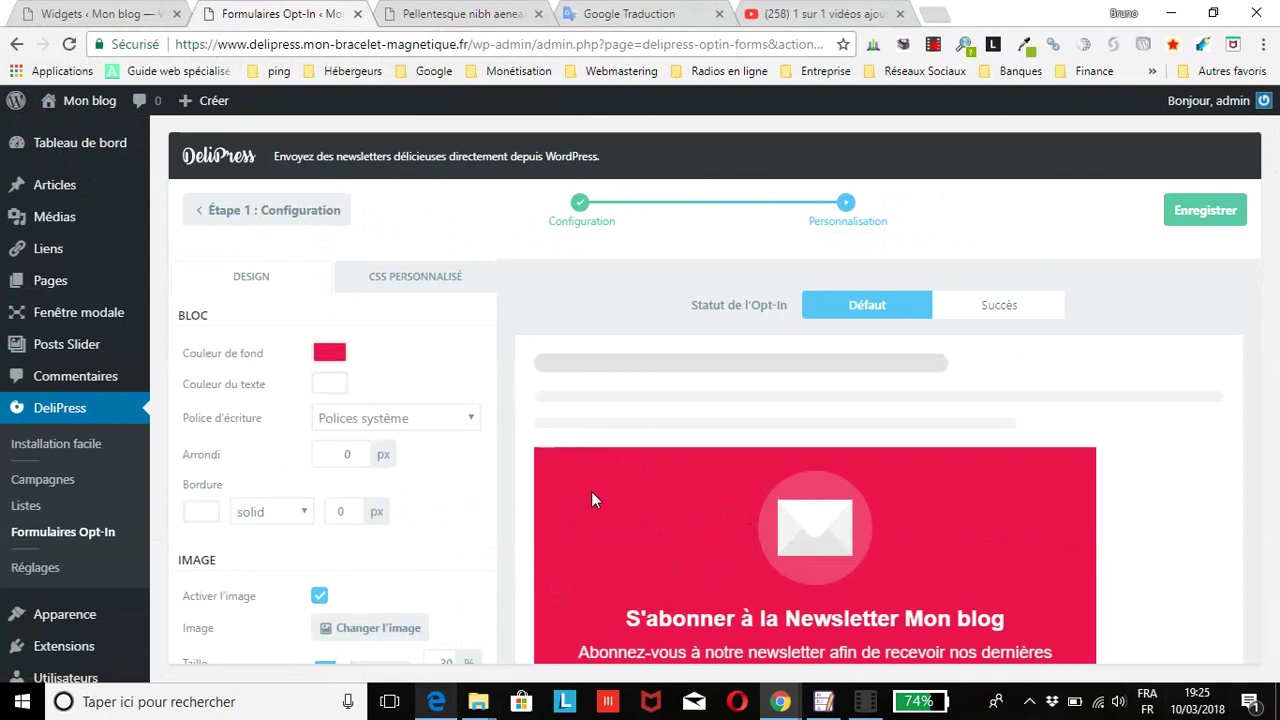
Check the sidebar form in the published article, and review the fonts available for the form block.
click(452, 18)
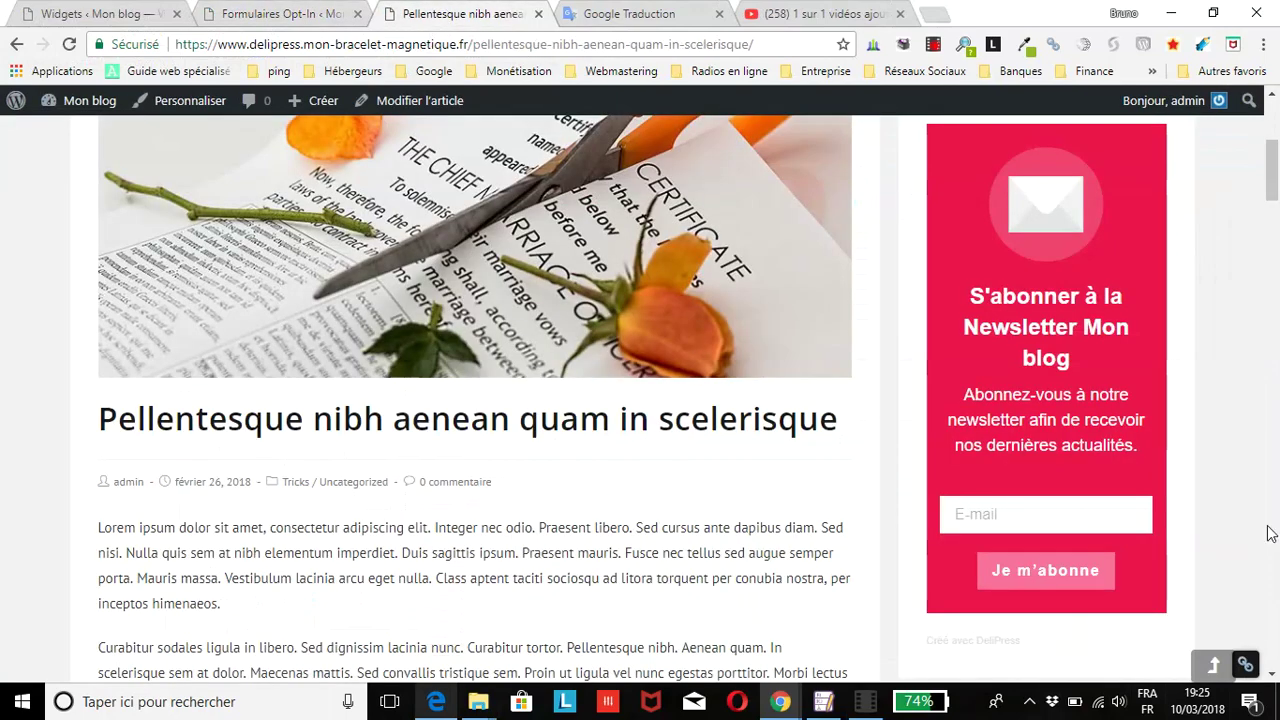
click(250, 16)
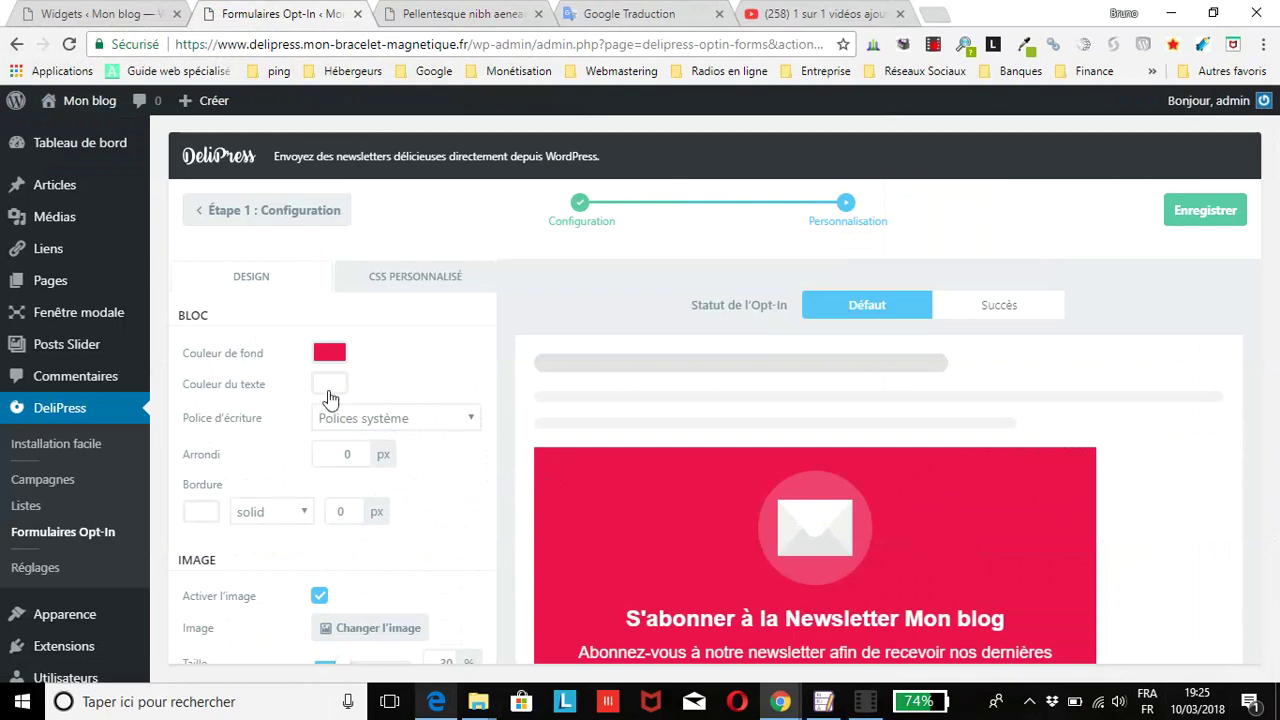
click(431, 419)
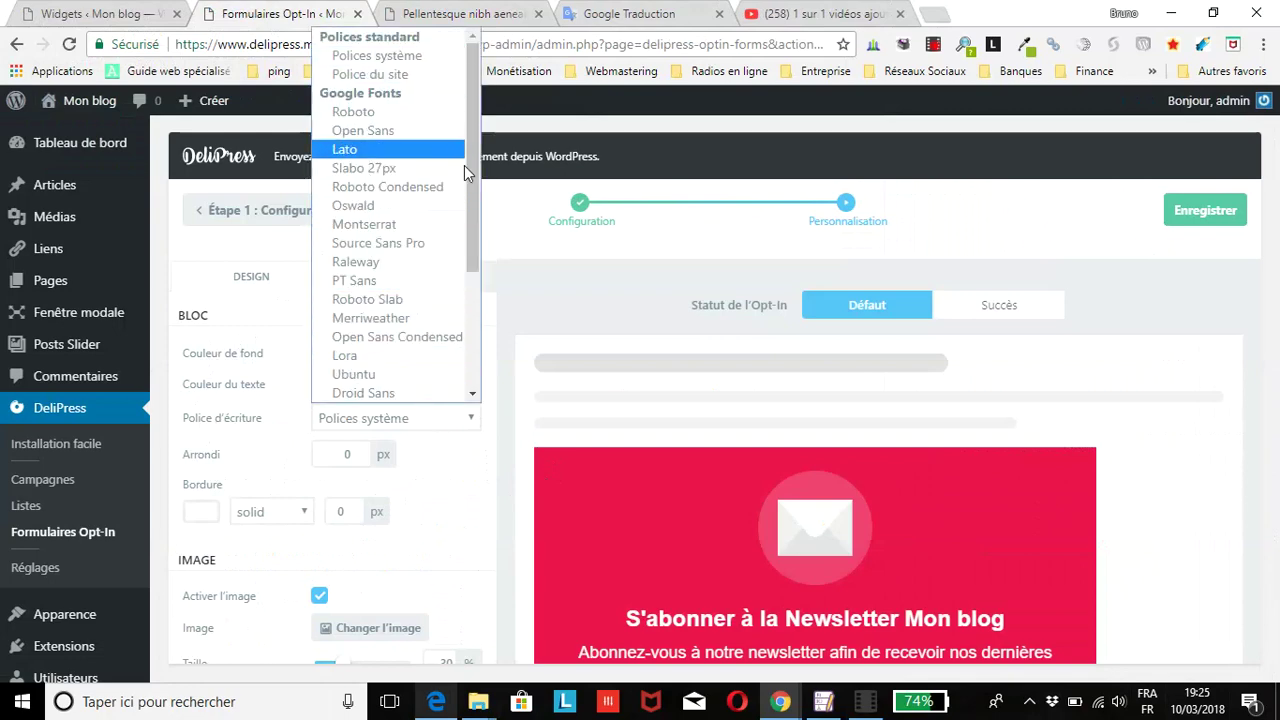
scroll(350, 370, down, 3)
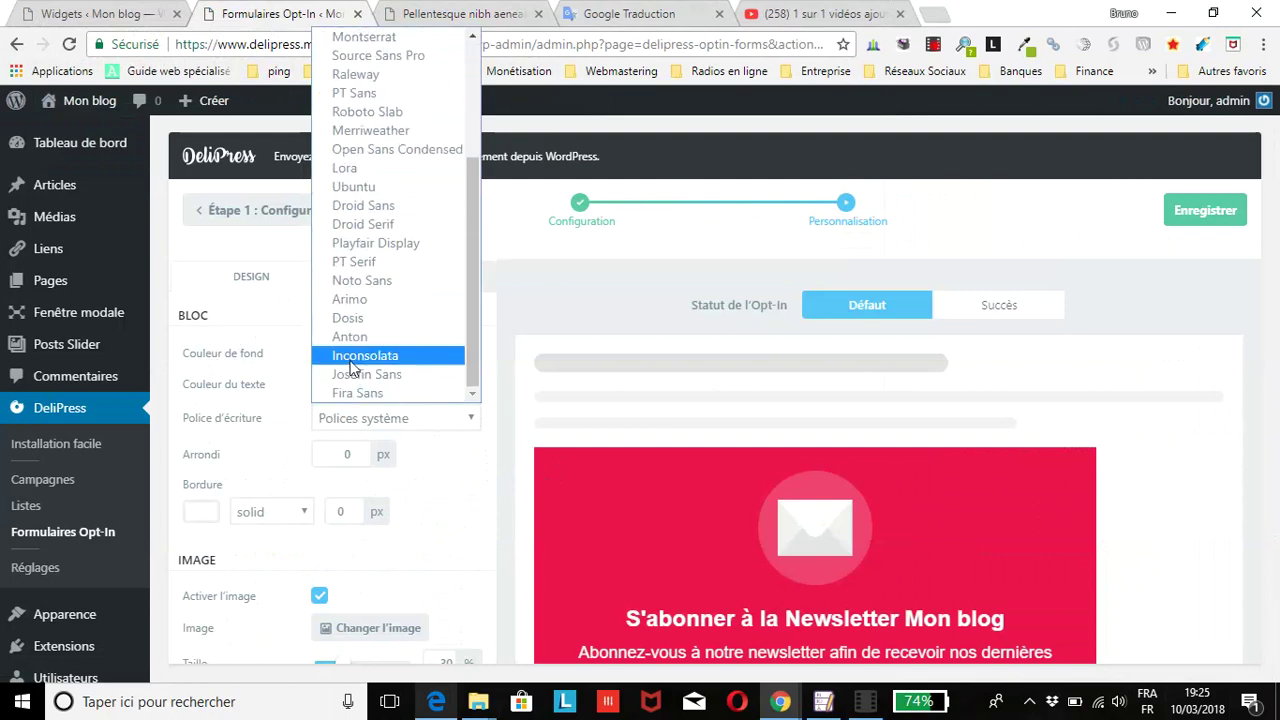
scroll(350, 365, up, 4)
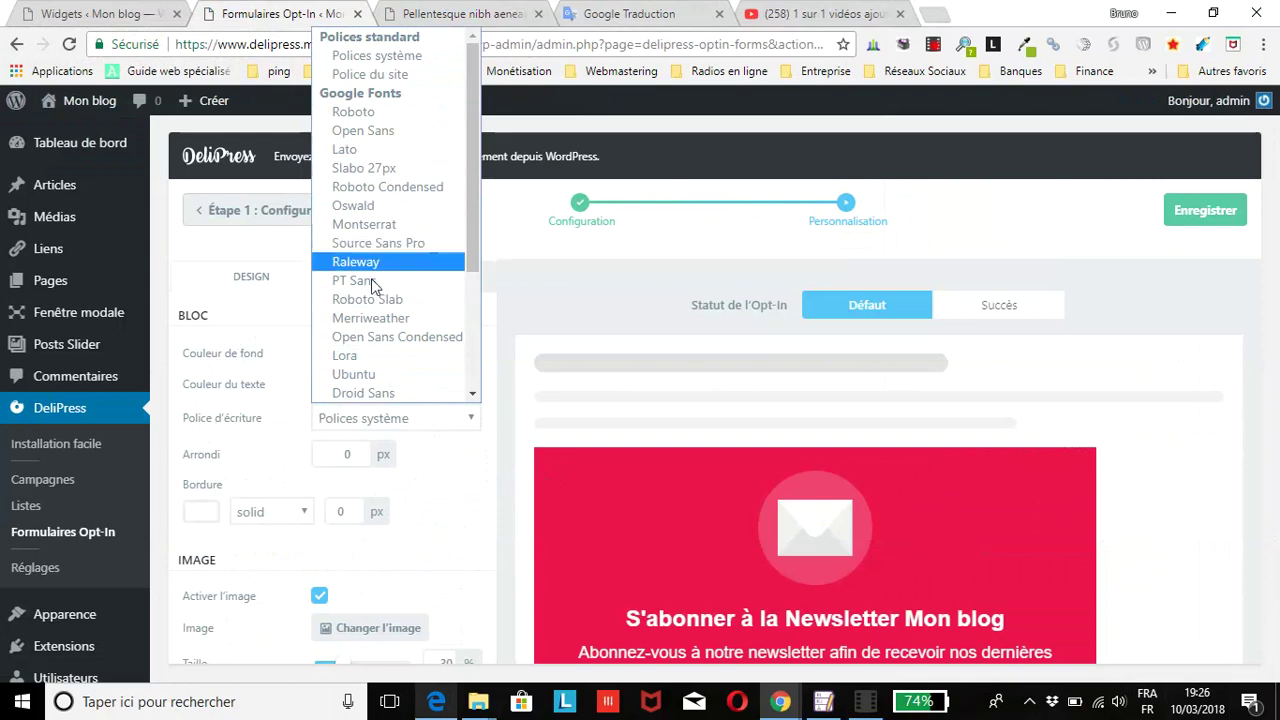
scroll(363, 333, down, 3)
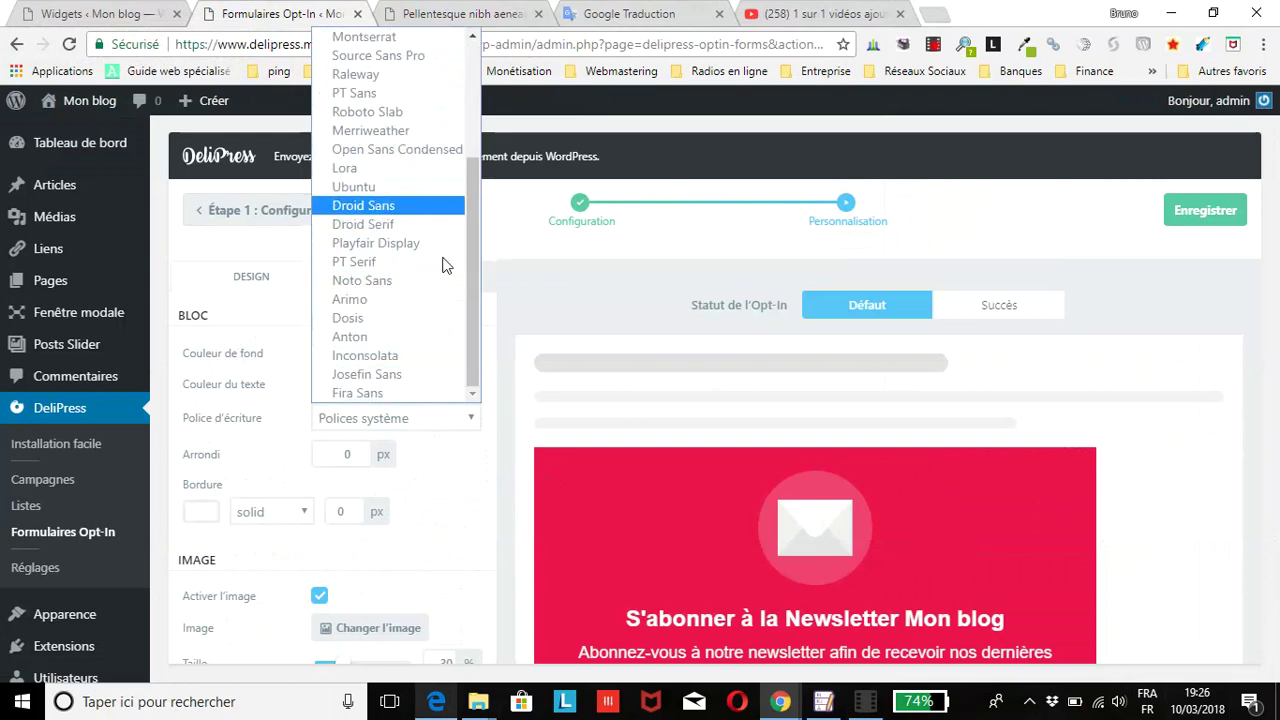
click(477, 505)
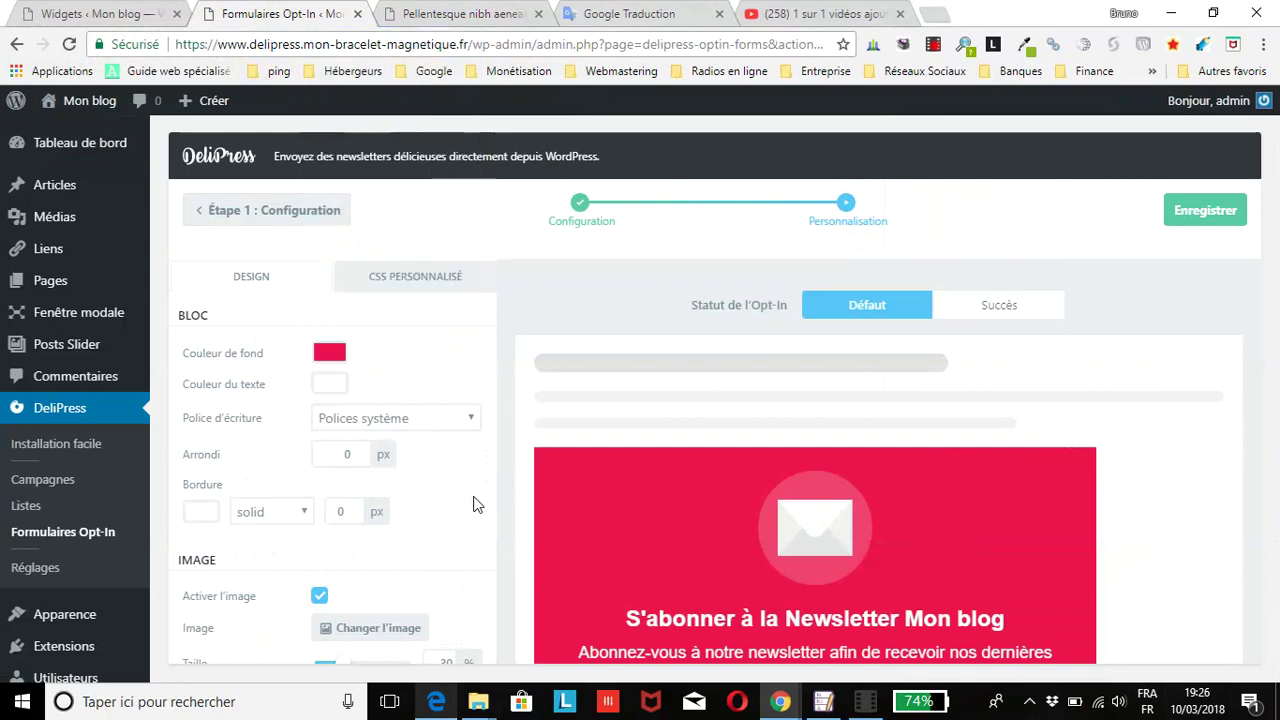
Set the form block's corner rounding to 20 px and compare the design with the published article's sidebar form.
scroll(726, 484, down, 2)
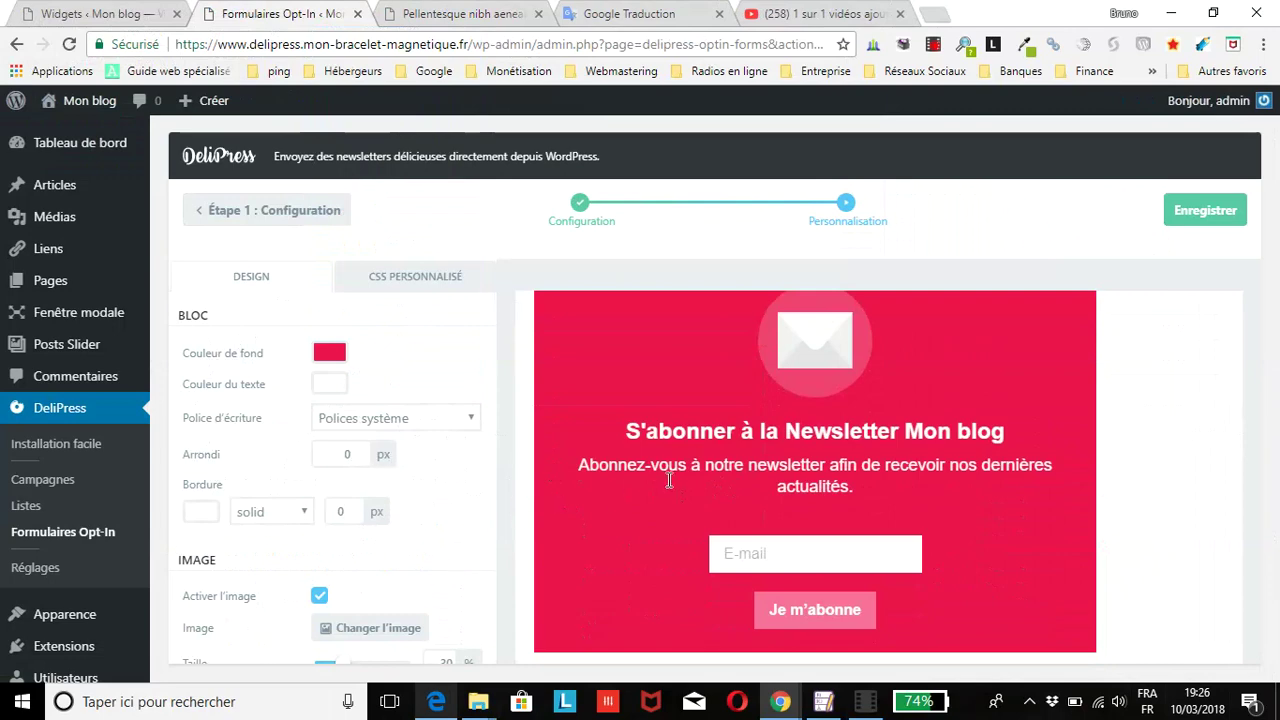
scroll(665, 480, up, 2)
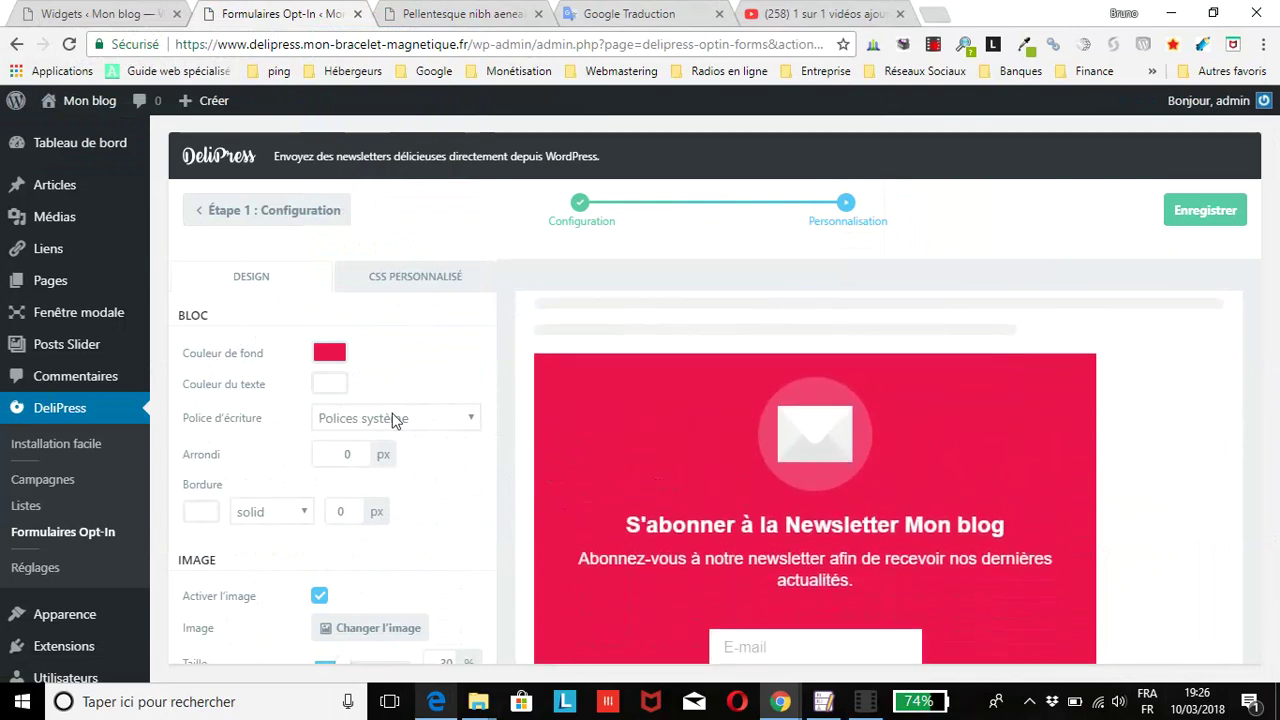
click(357, 450)
click(357, 450)
click(357, 450)
click(357, 450)
click(357, 450)
scroll(426, 500, down, 1)
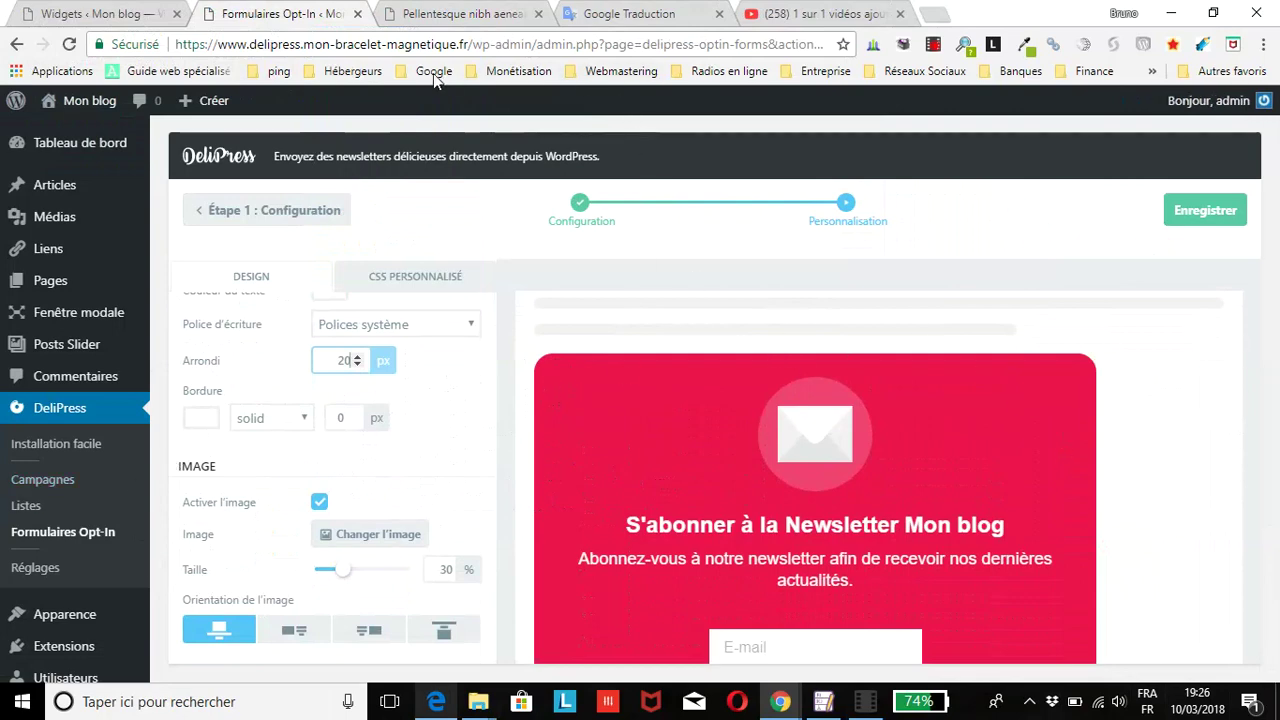
click(436, 12)
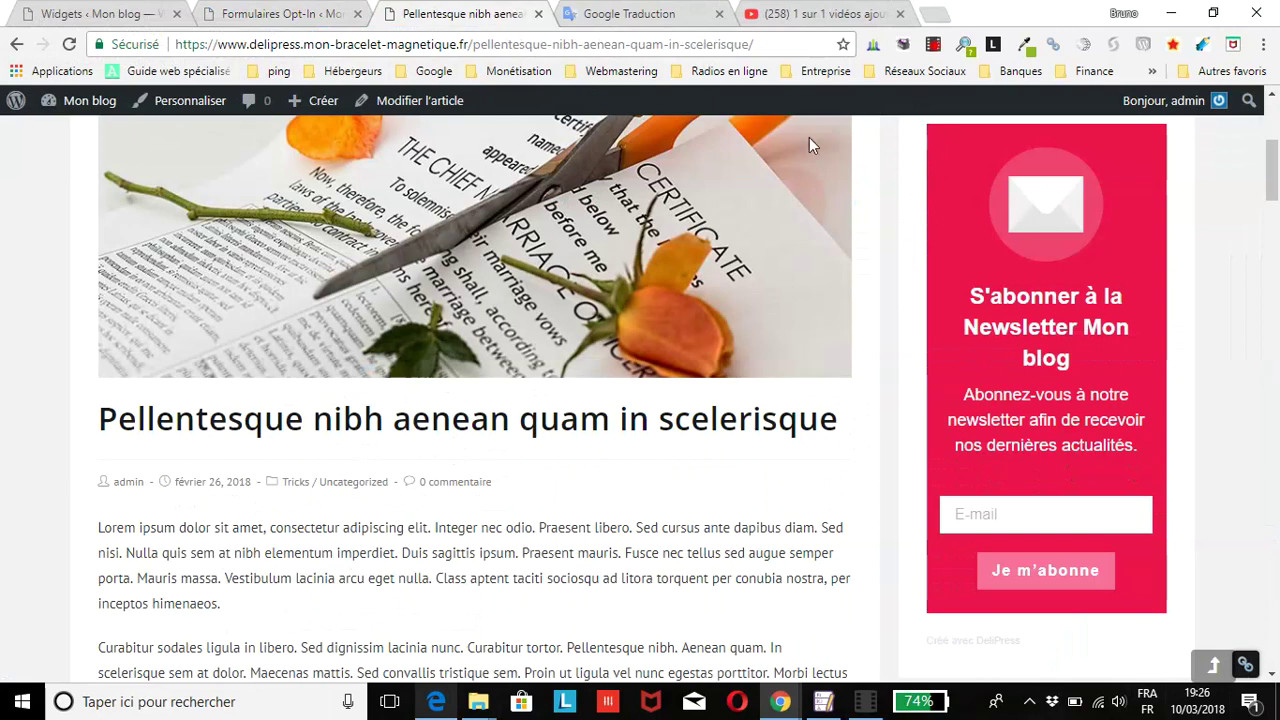
click(256, 16)
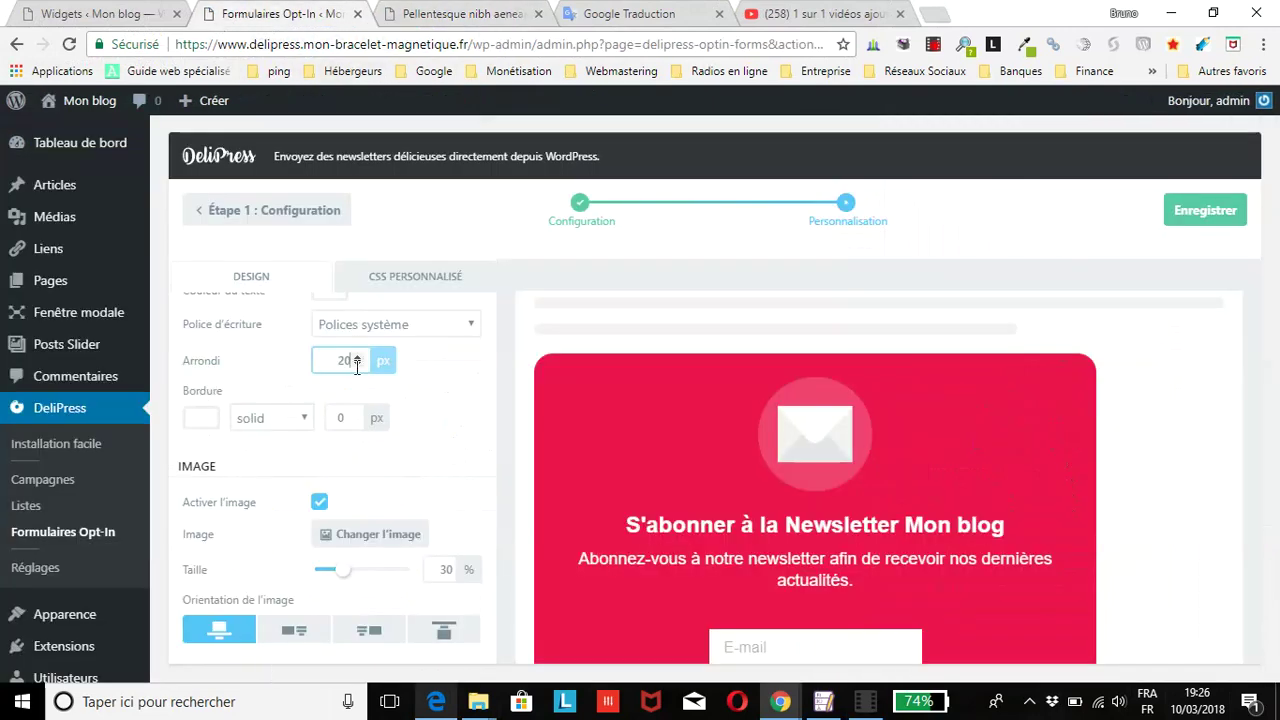
Give the form block a solid light blue 8ED1FC border 2 px wide.
click(204, 419)
scroll(431, 531, down, 1)
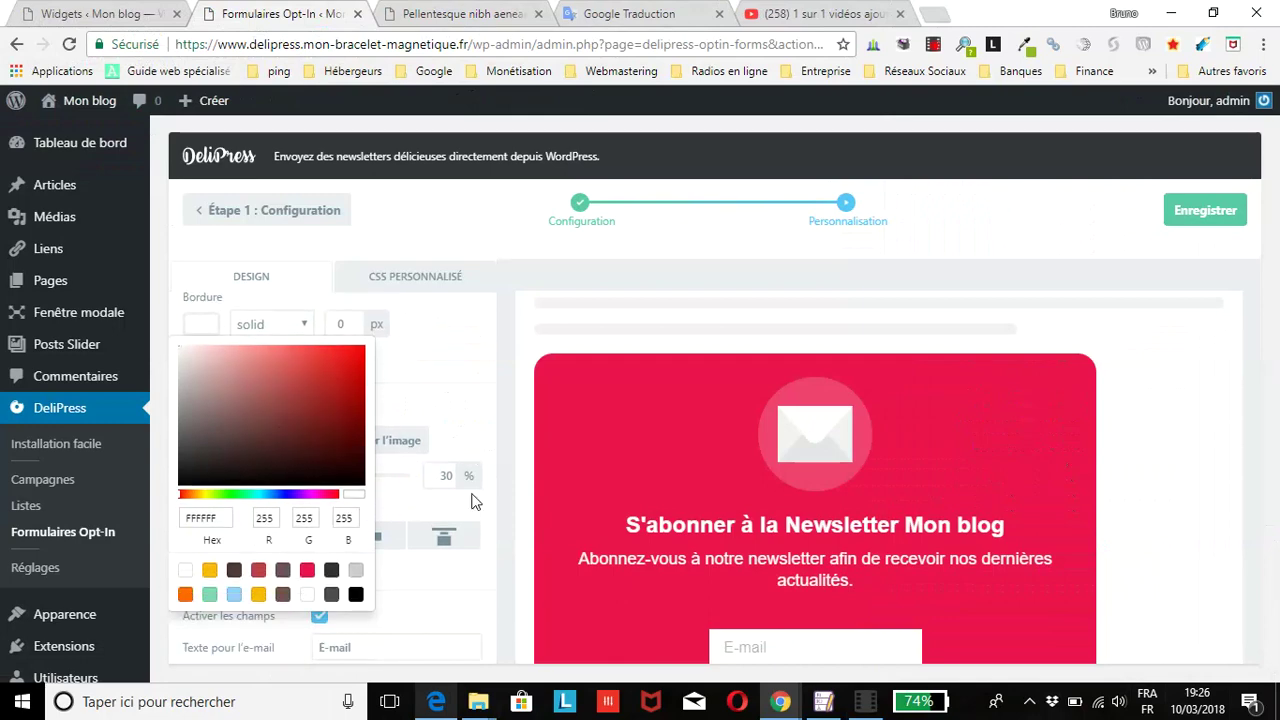
click(234, 598)
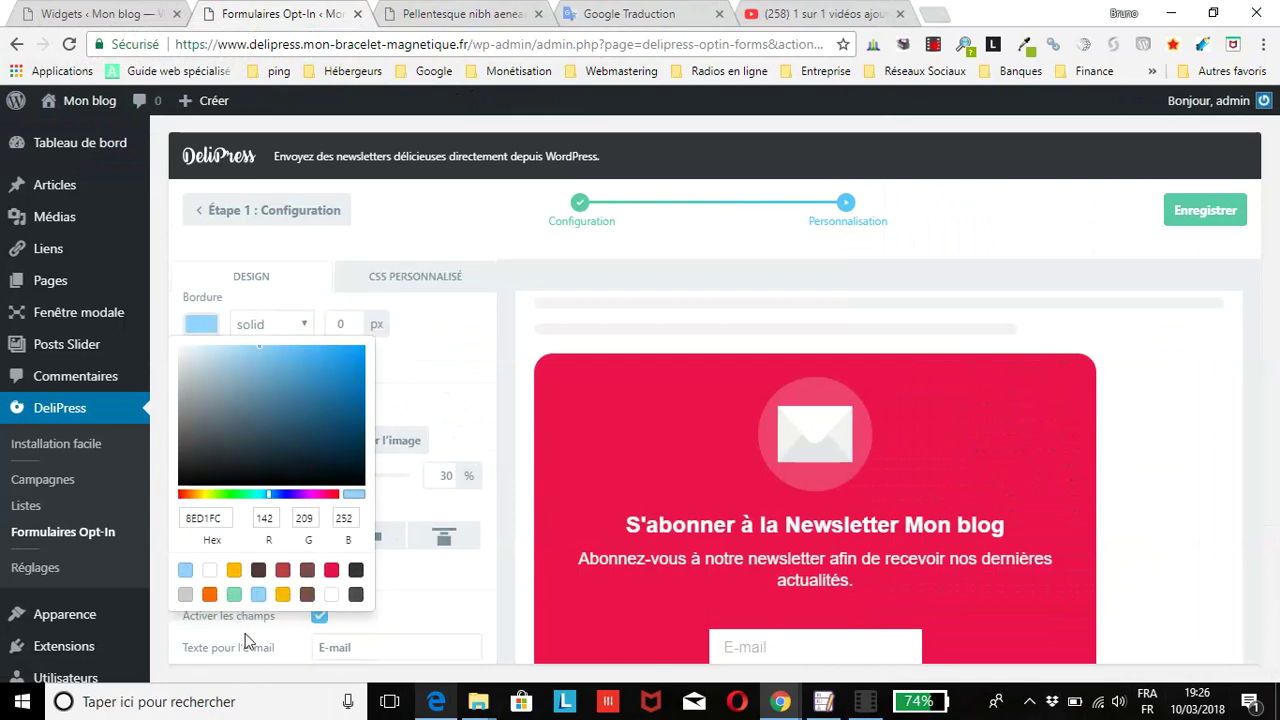
click(421, 346)
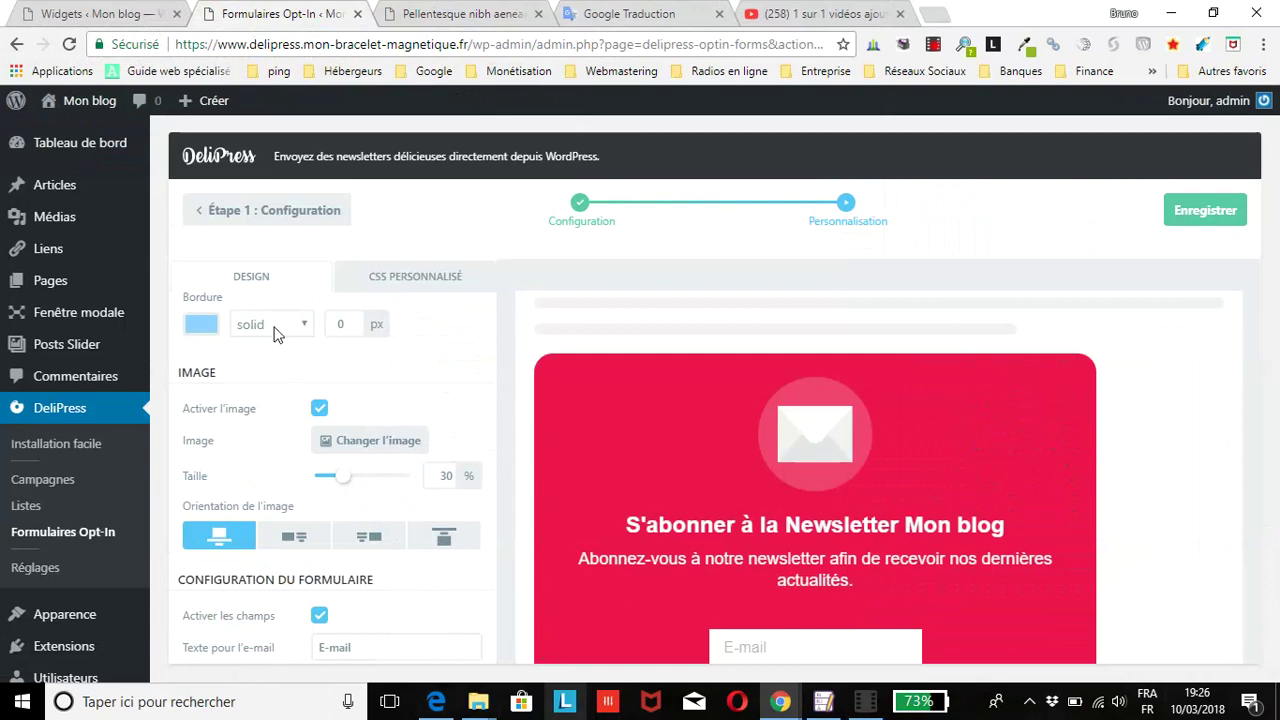
click(350, 325)
click(349, 326)
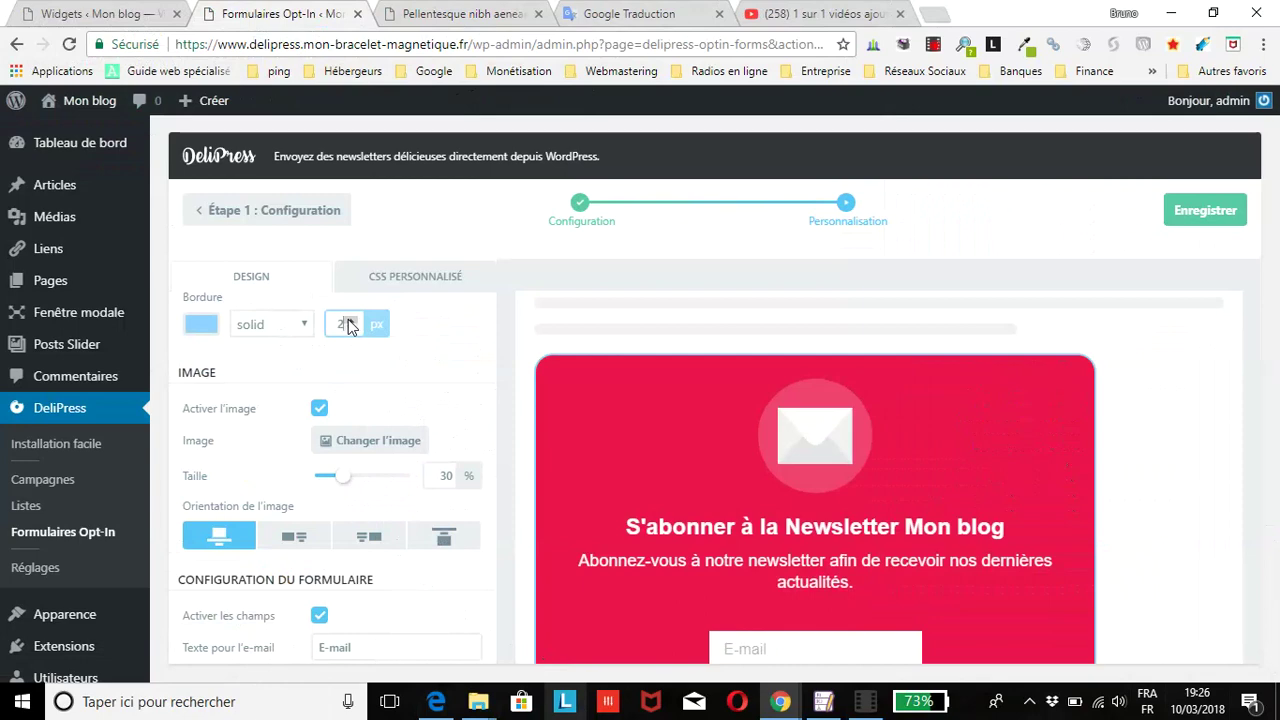
Try hiding the form's image, and turn it back on.
scroll(458, 382, down, 1)
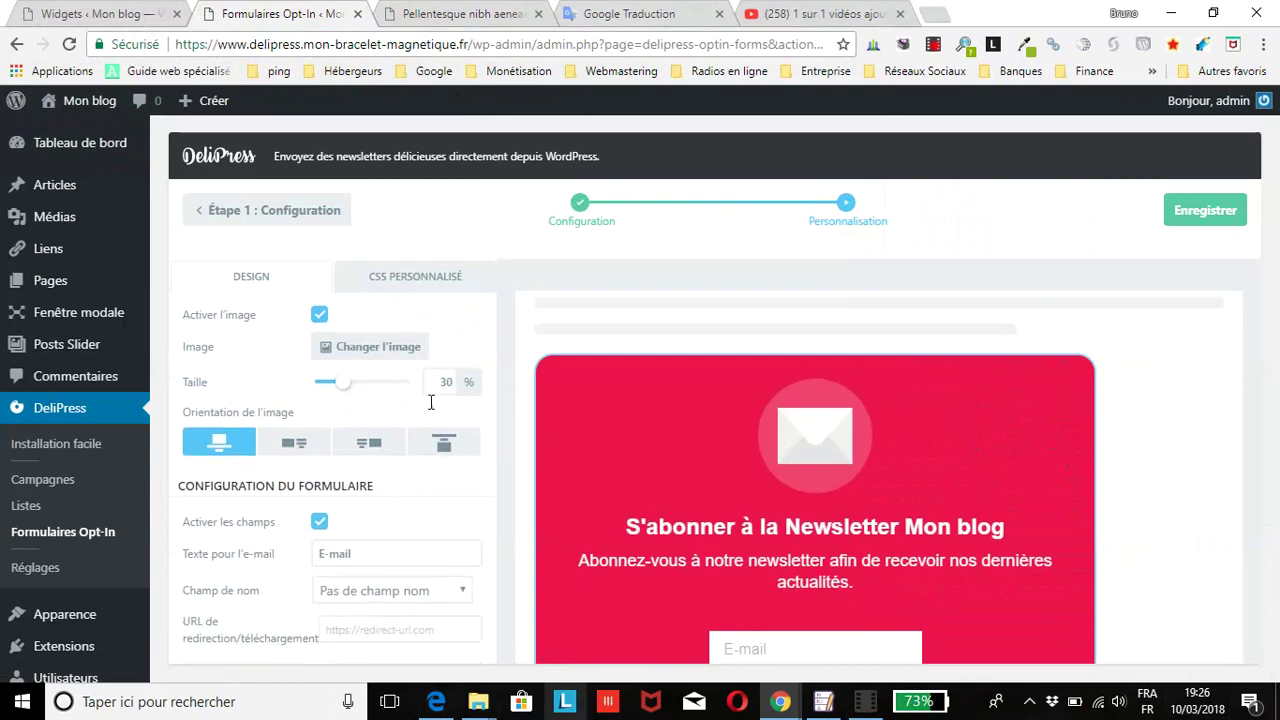
scroll(250, 410, up, 1)
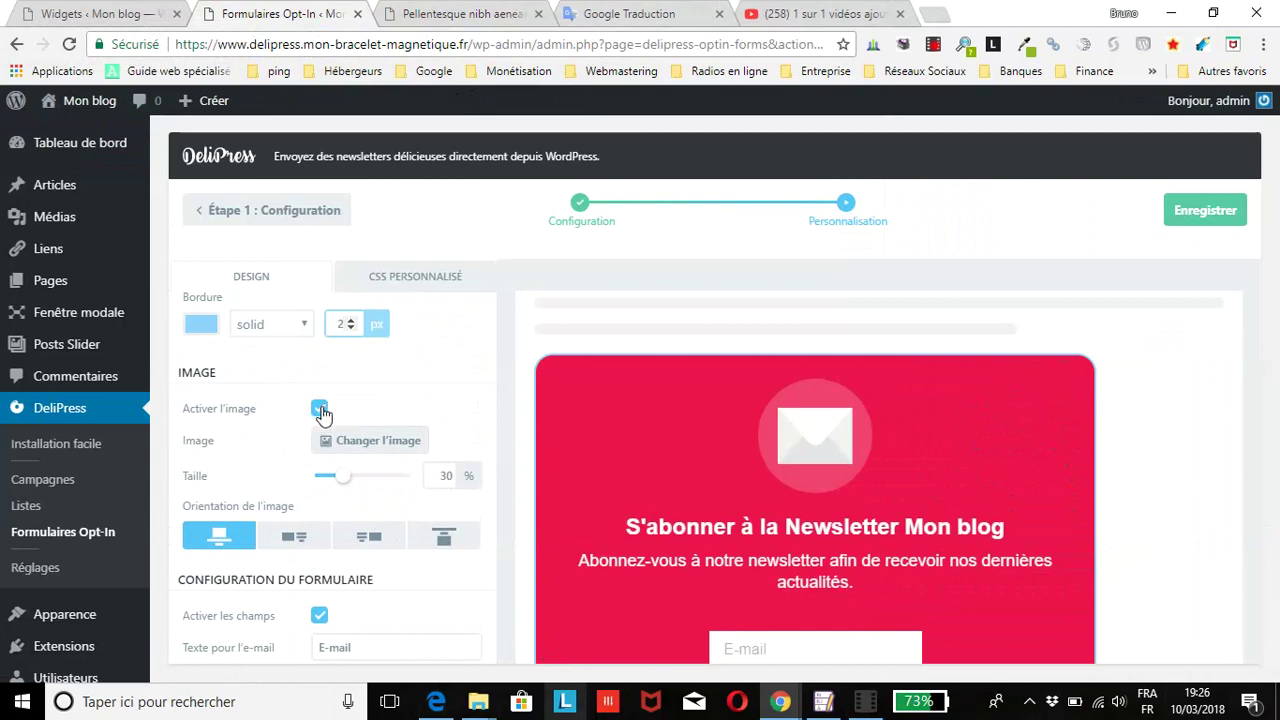
click(319, 410)
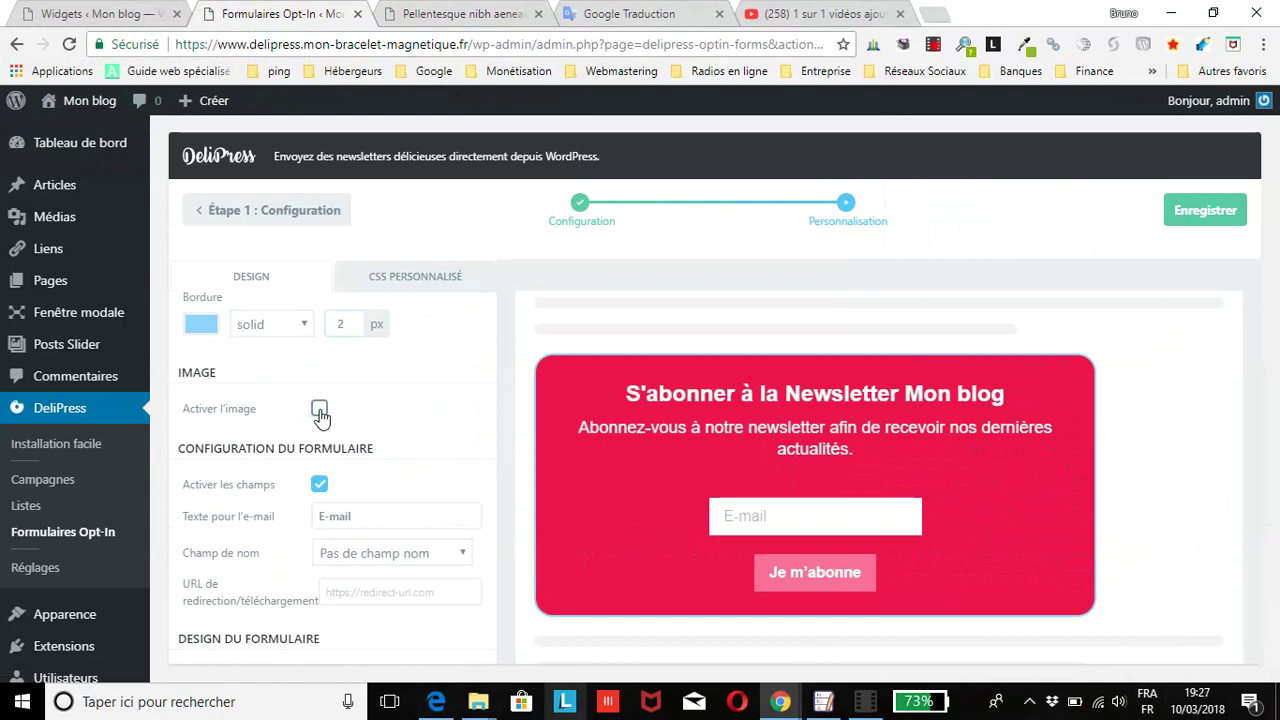
click(319, 410)
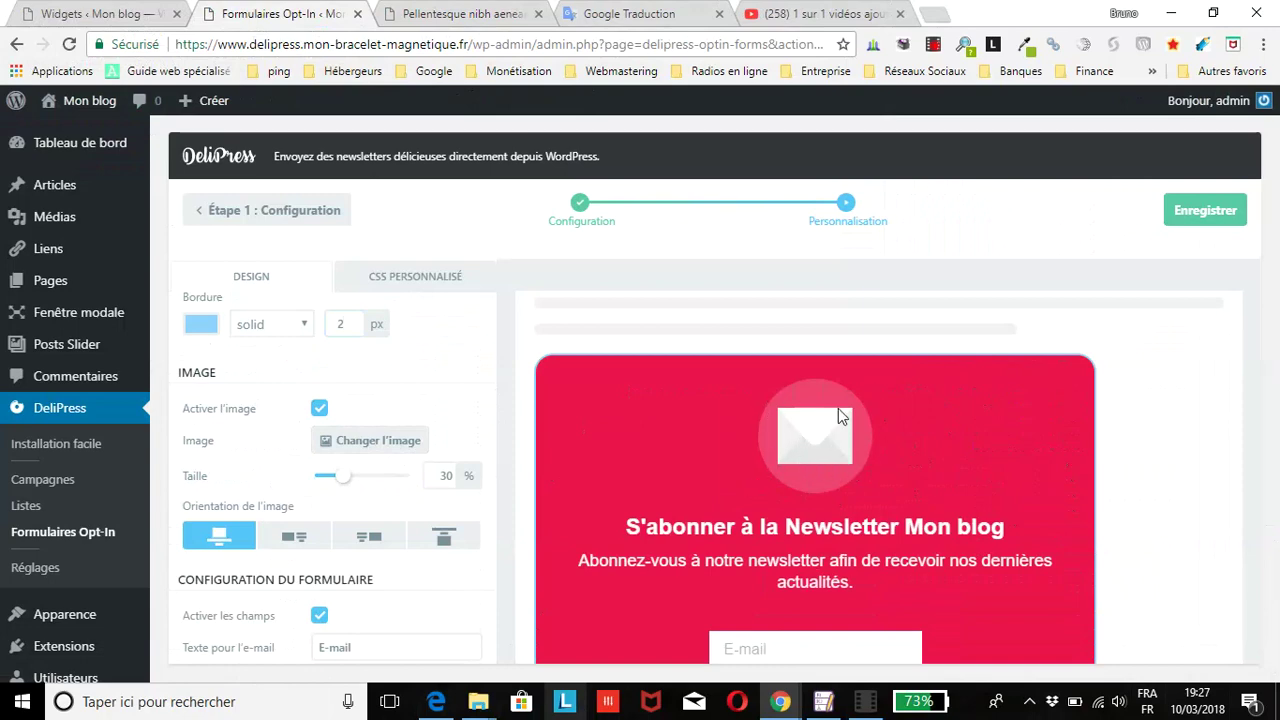
Replace the form's envelope image with the HOSTING logo, logo.png, from the media library.
click(378, 441)
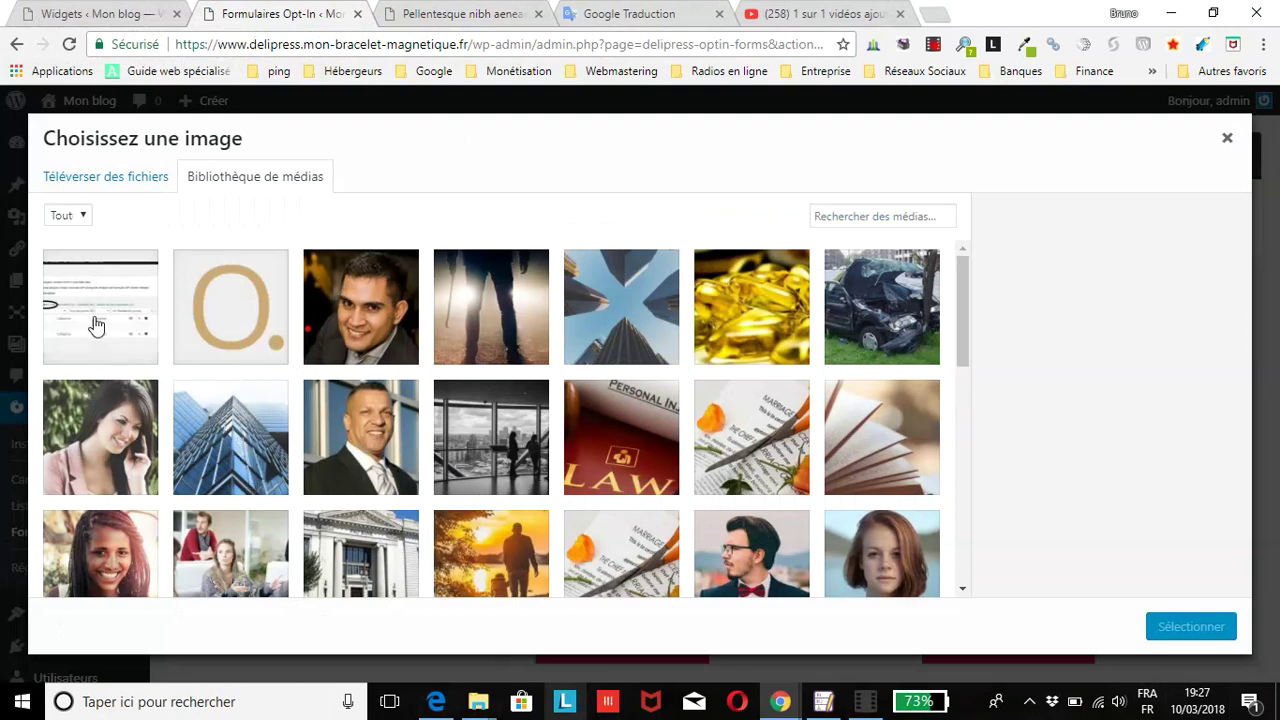
scroll(420, 505, down, 2)
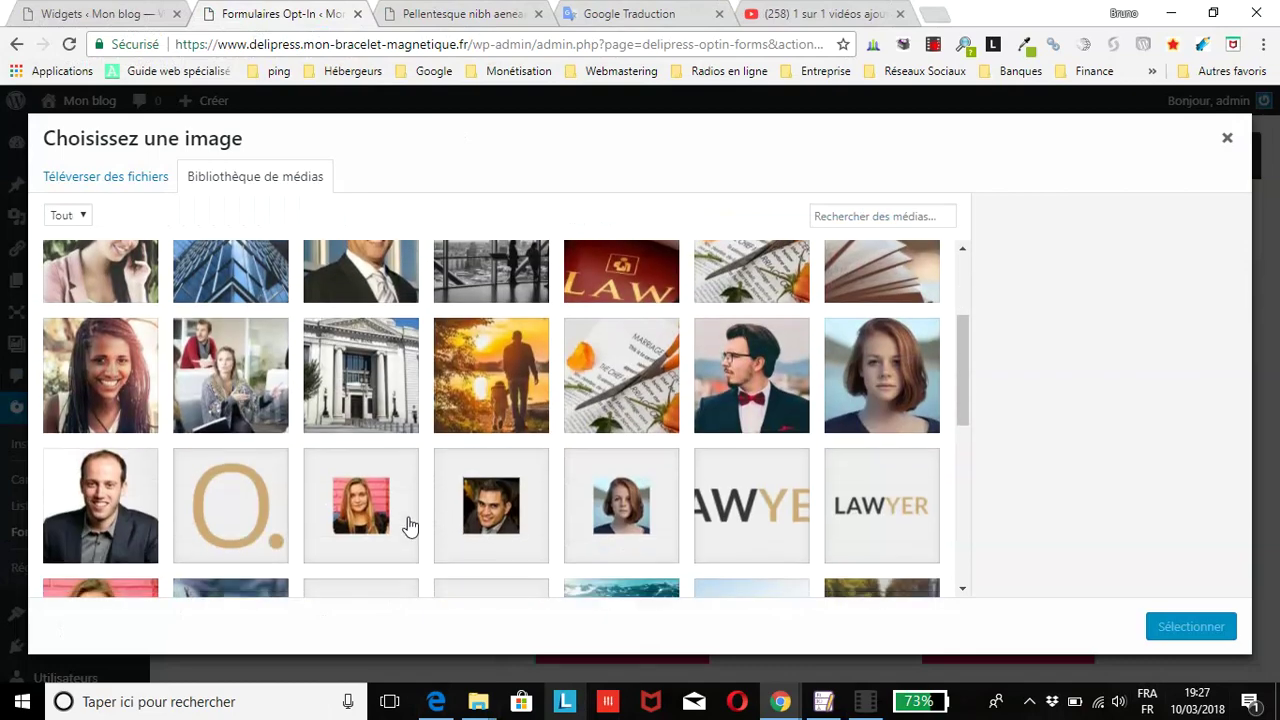
scroll(406, 523, down, 6)
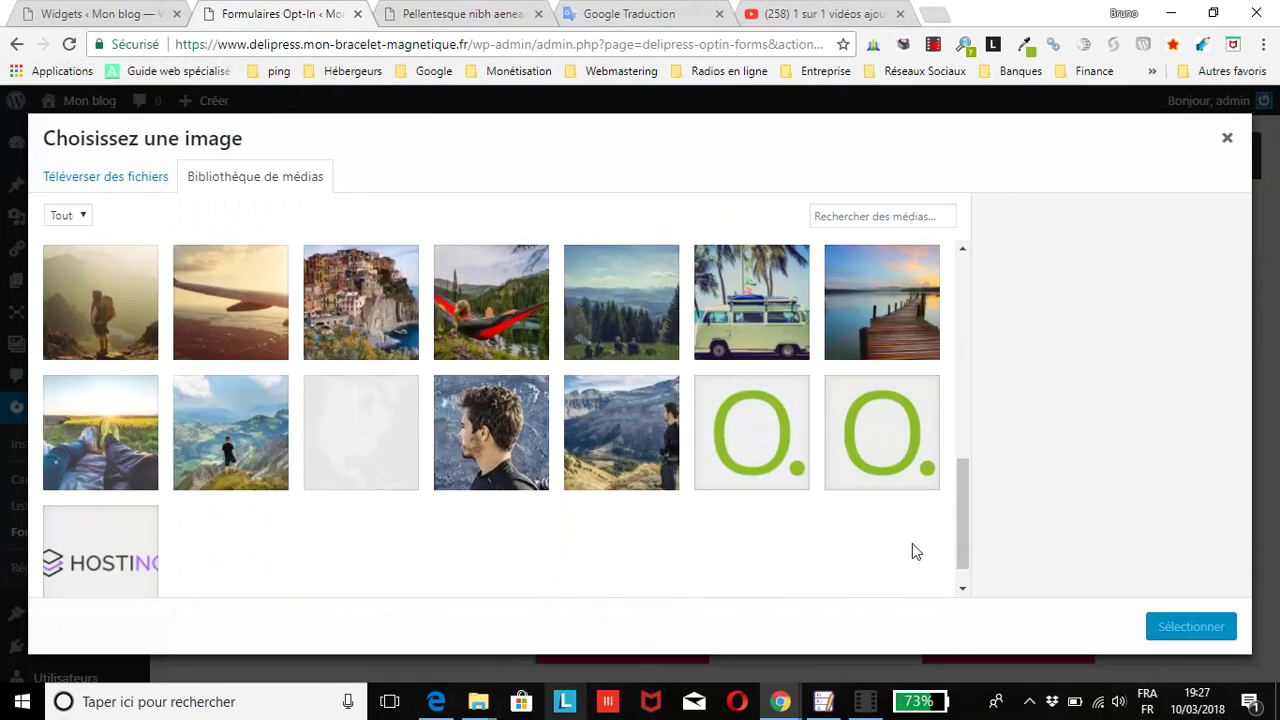
scroll(520, 592, up, 1)
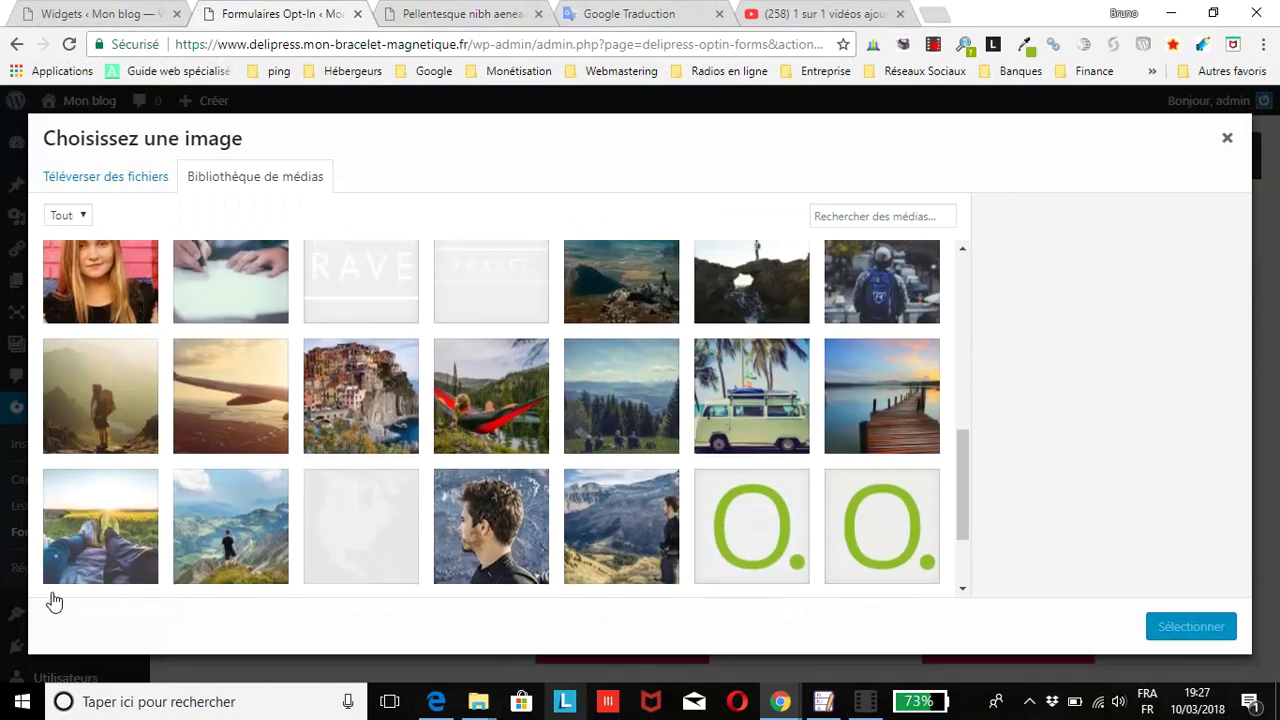
scroll(55, 580, down, 1)
click(72, 523)
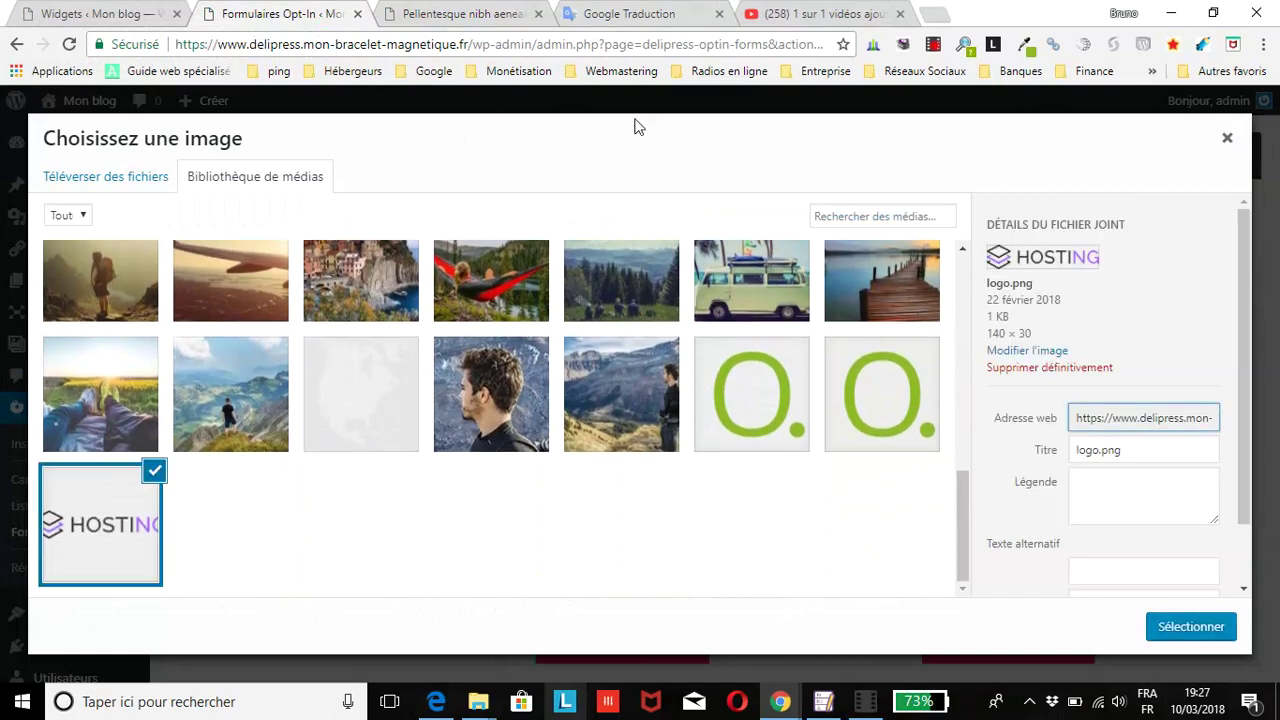
click(1190, 626)
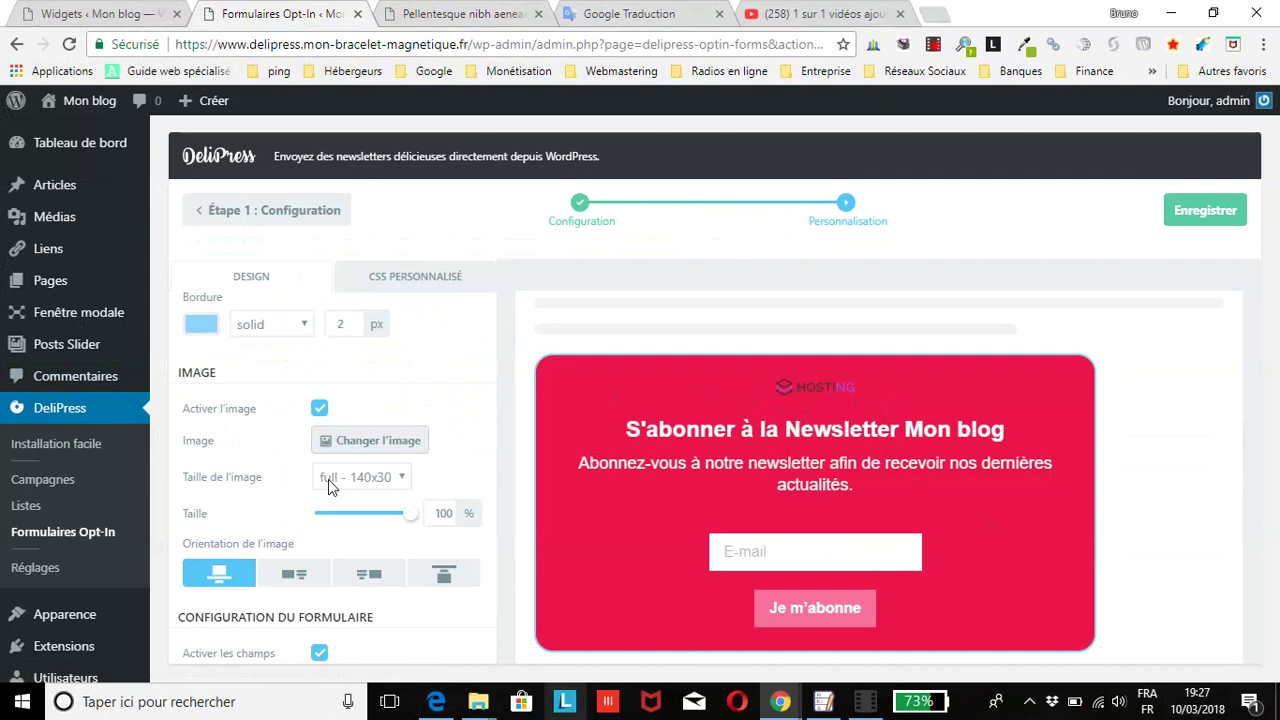
Choose the full - 140x30 size for the logo image and set its scale to 100 %.
click(366, 484)
click(366, 497)
click(366, 479)
click(366, 516)
mouse_move(406, 513)
mouse_down()
mouse_move(378, 517)
mouse_move(452, 518)
mouse_move(329, 521)
mouse_move(427, 524)
mouse_up()
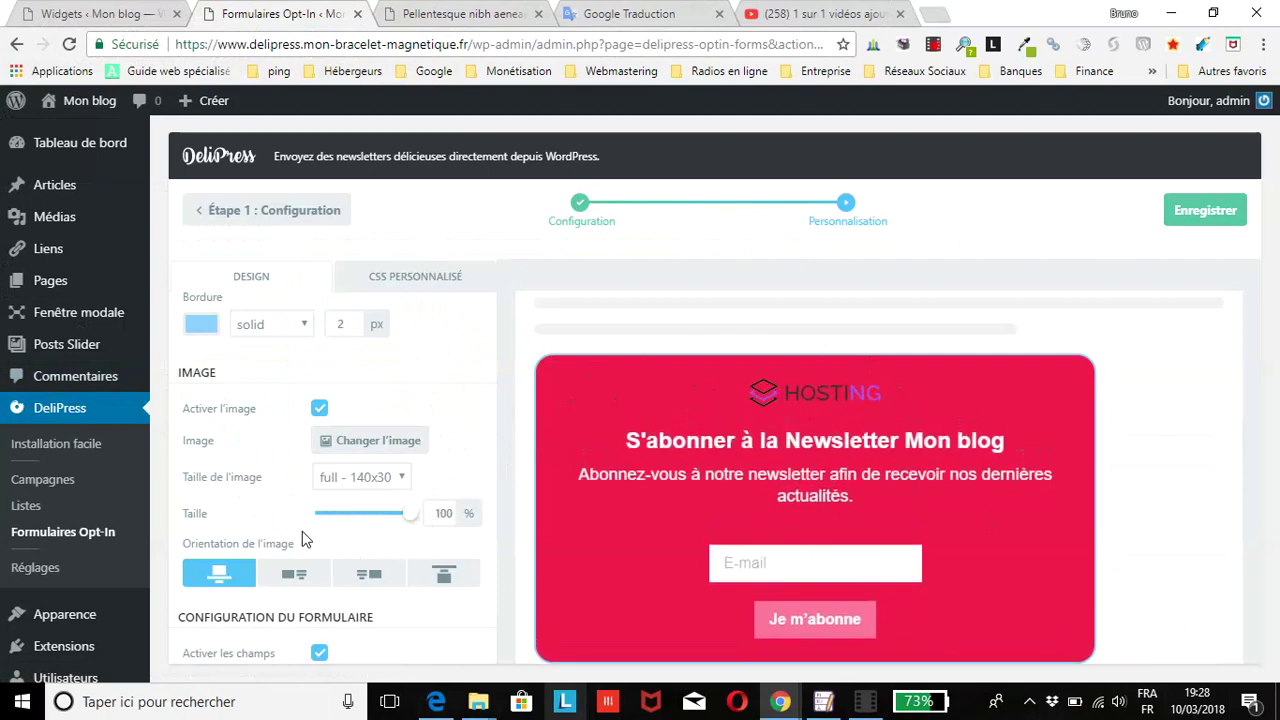
Try placing the logo left of, right of and below the form's content, and set it back above the text.
scroll(305, 538, down, 1)
scroll(305, 538, down, 1)
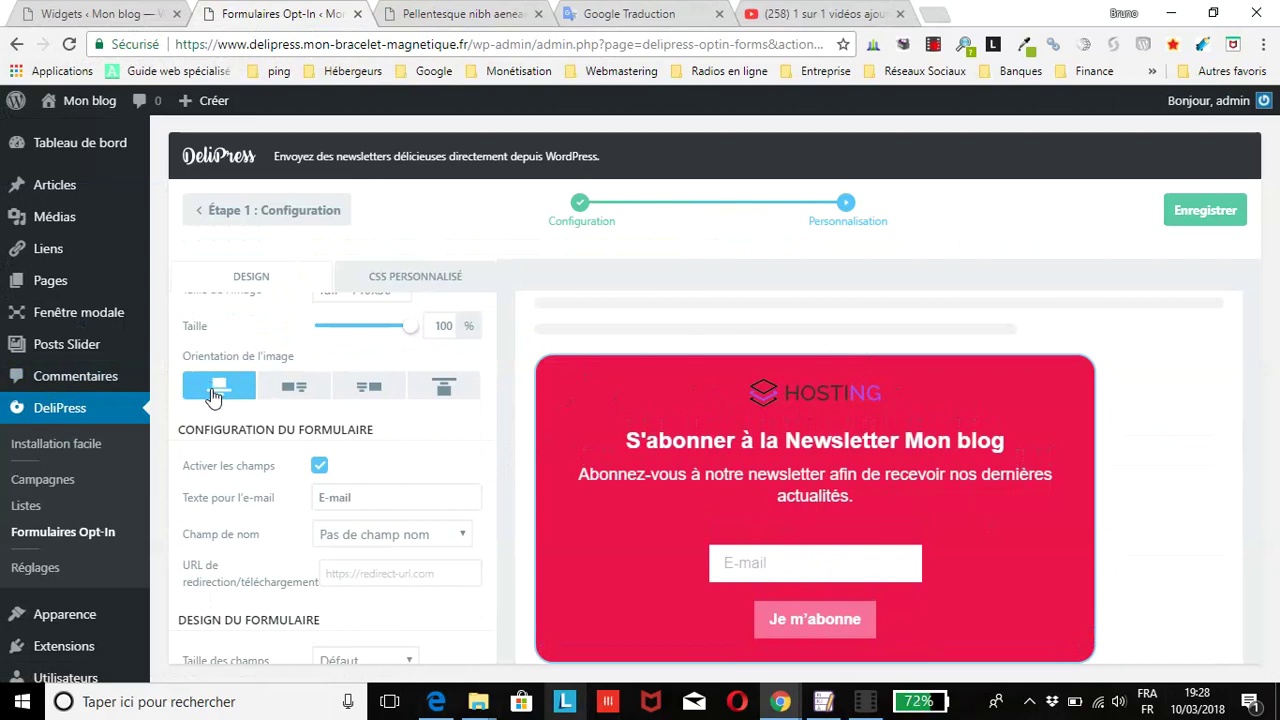
click(289, 398)
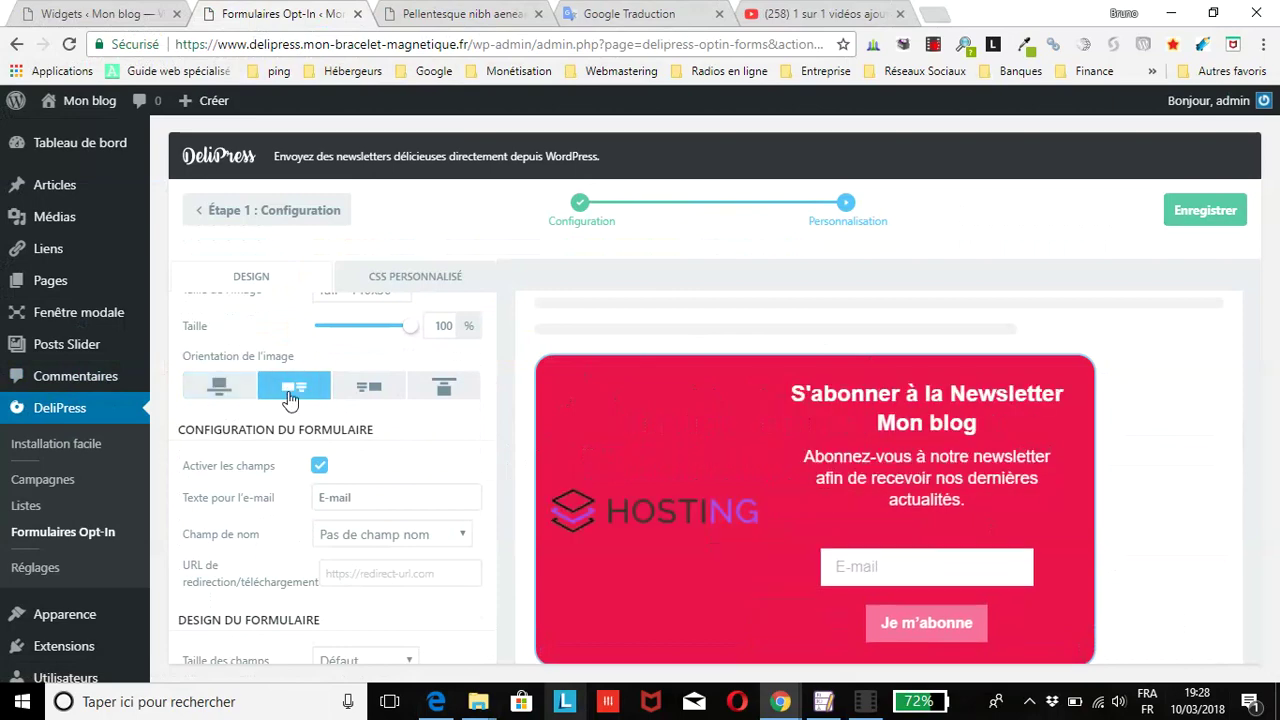
click(382, 397)
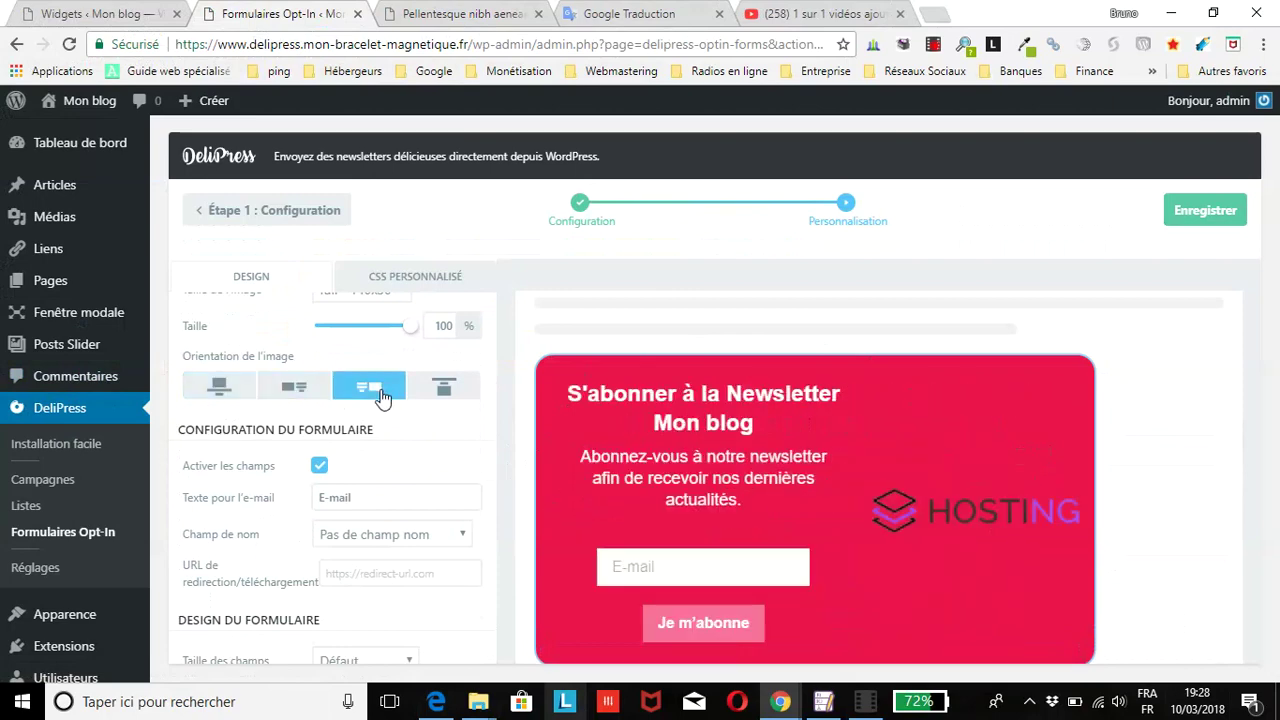
click(463, 394)
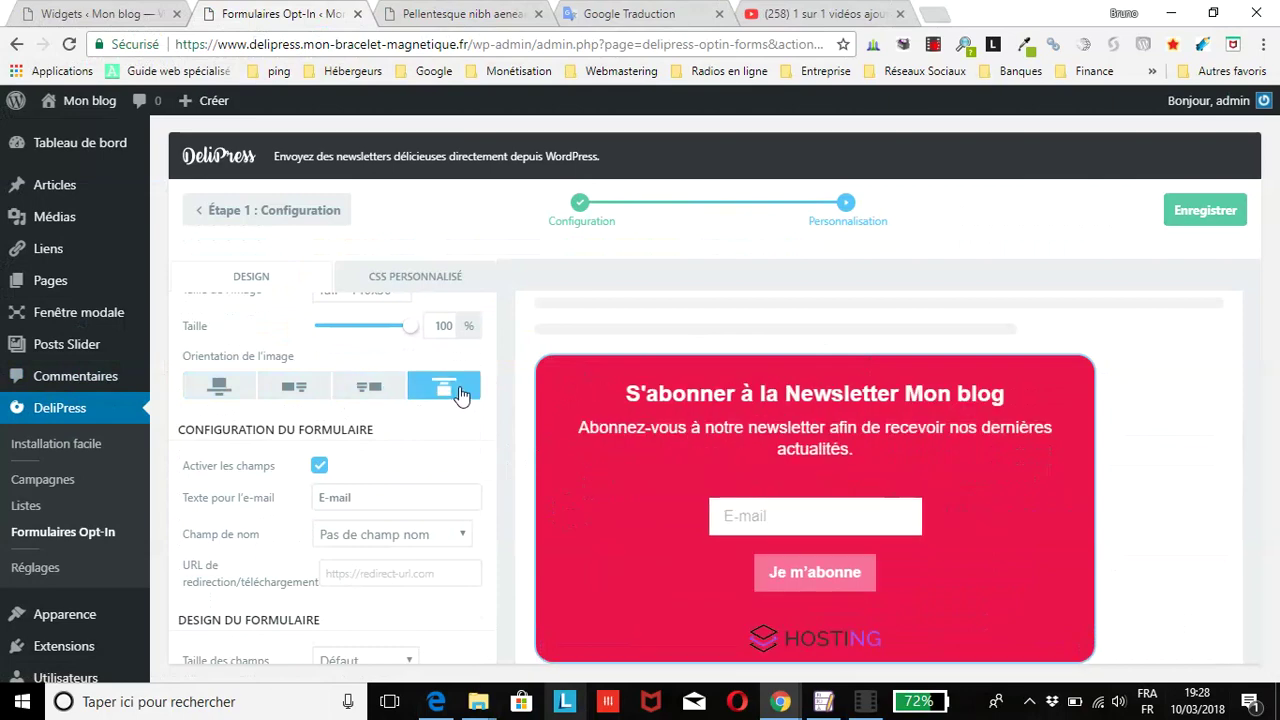
click(210, 395)
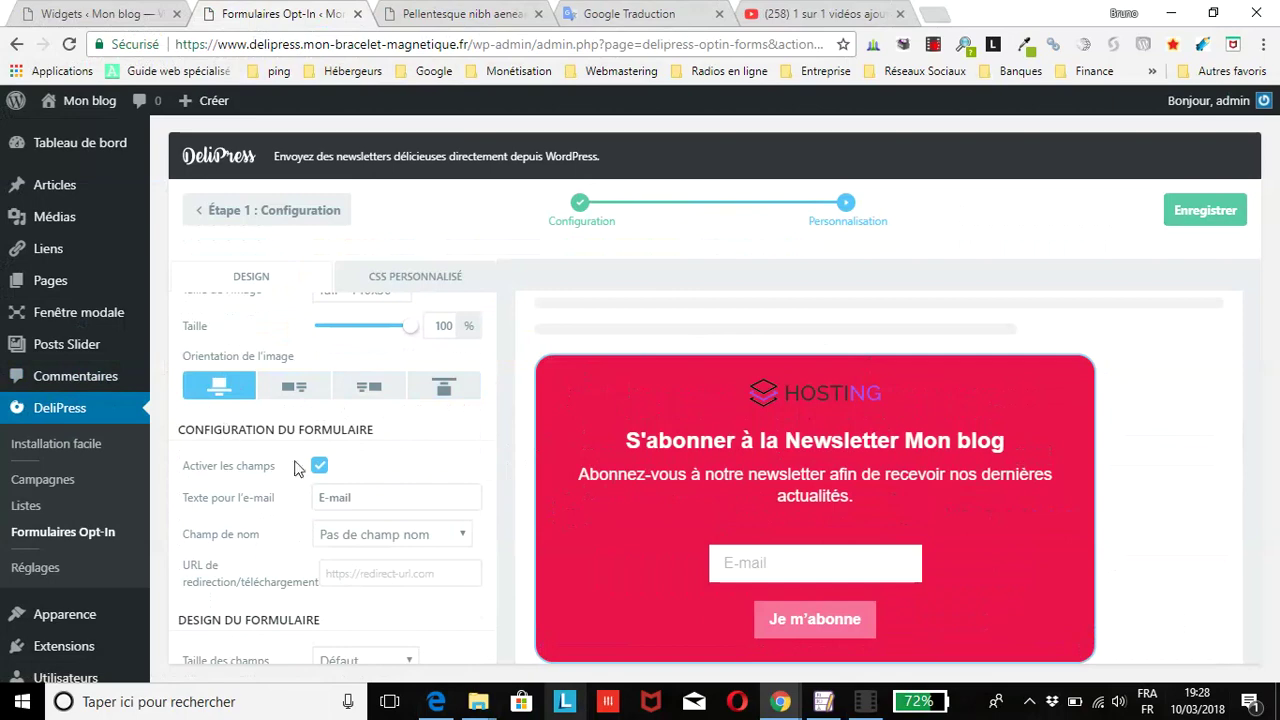
Disable the form's input fields in the form configuration.
scroll(503, 506, down, 1)
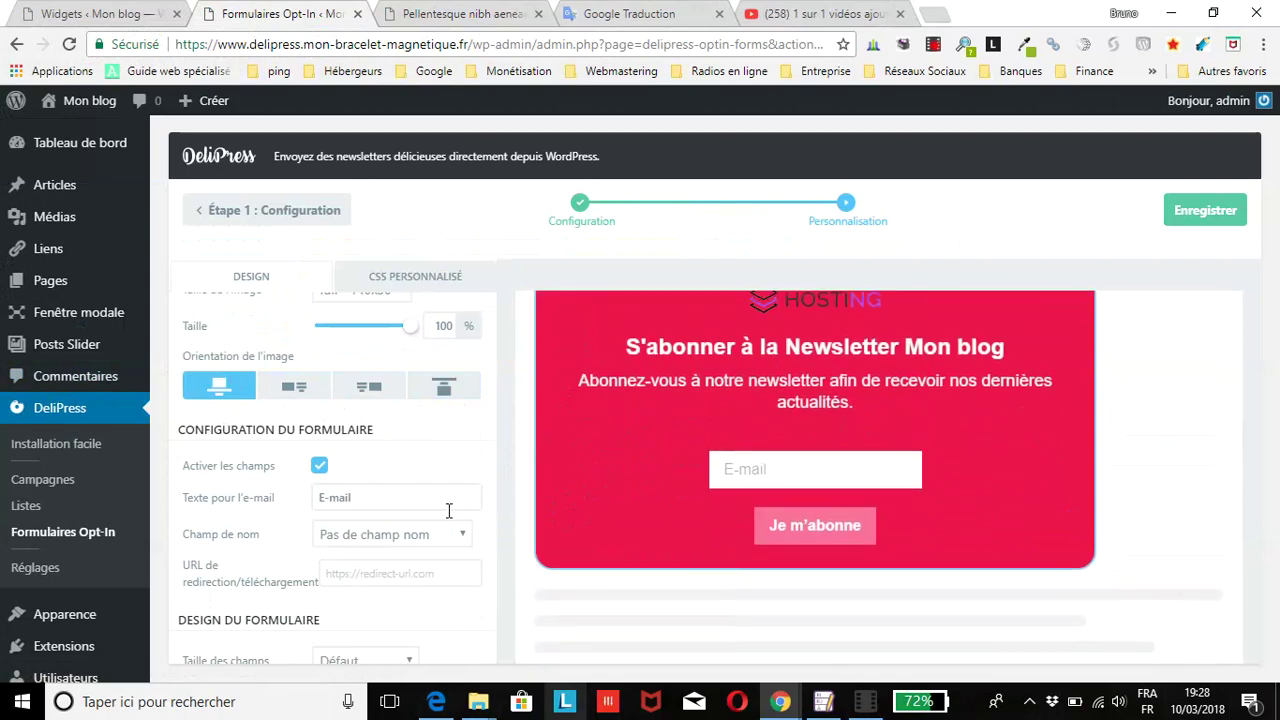
scroll(366, 523, down, 1)
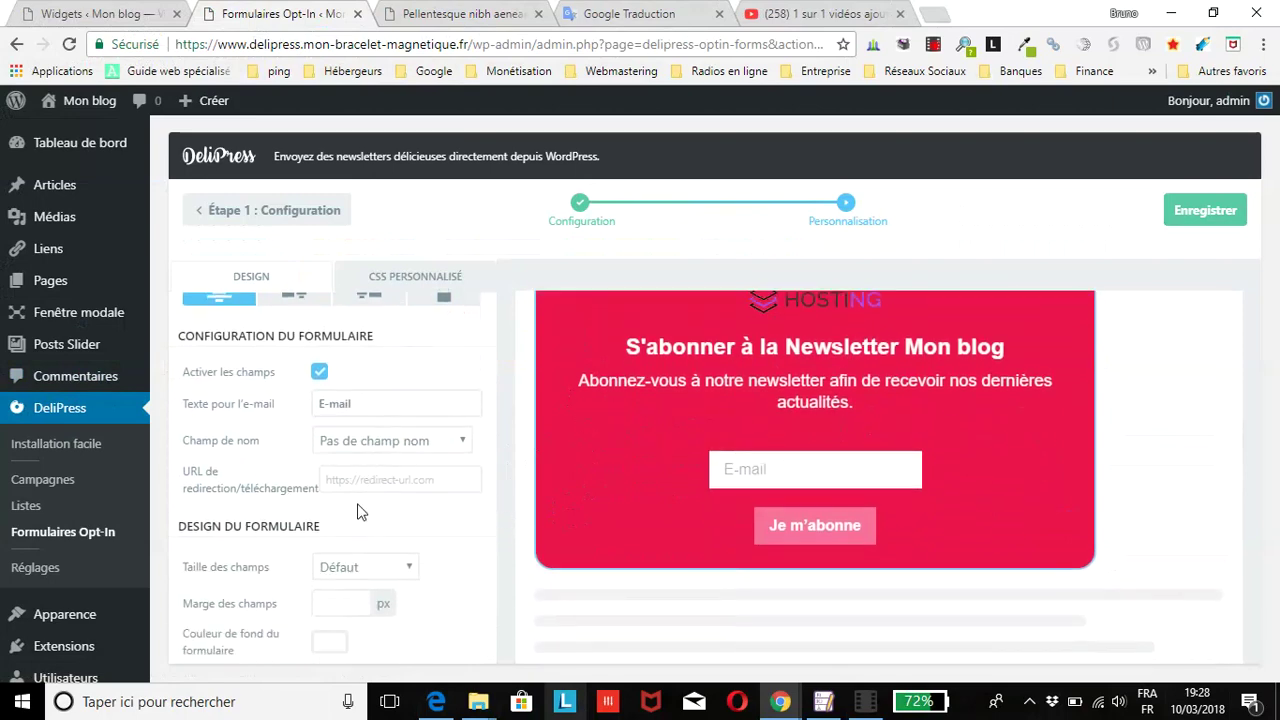
click(319, 373)
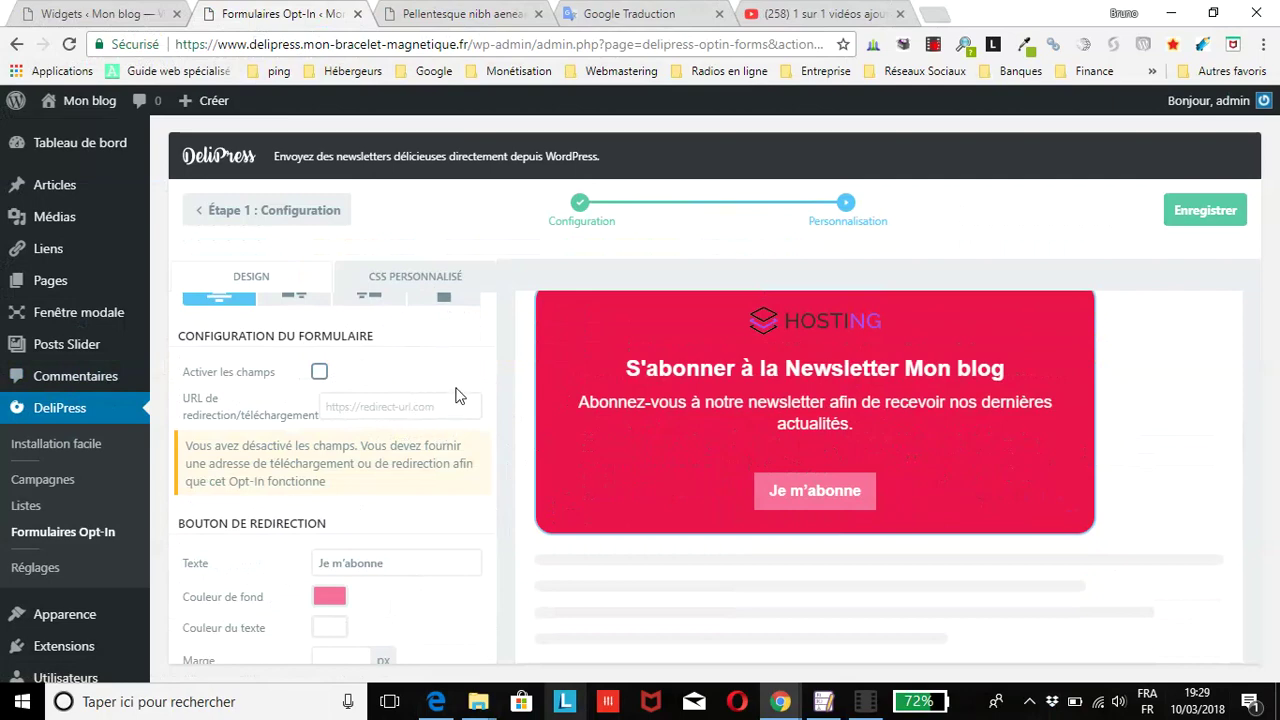
Re-enable the form's input fields and set the name field option to Champ prénom + nom.
click(363, 412)
click(318, 373)
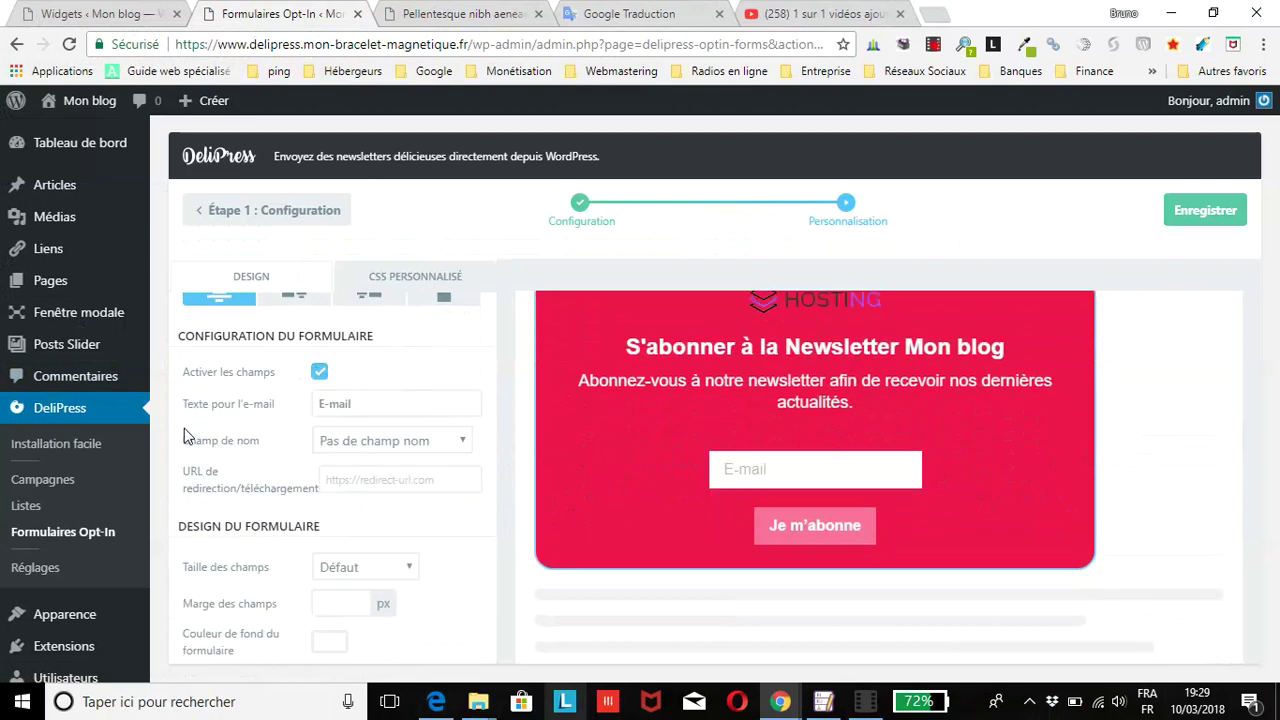
scroll(180, 445, down, 1)
scroll(180, 447, down, 1)
scroll(178, 449, up, 2)
click(375, 441)
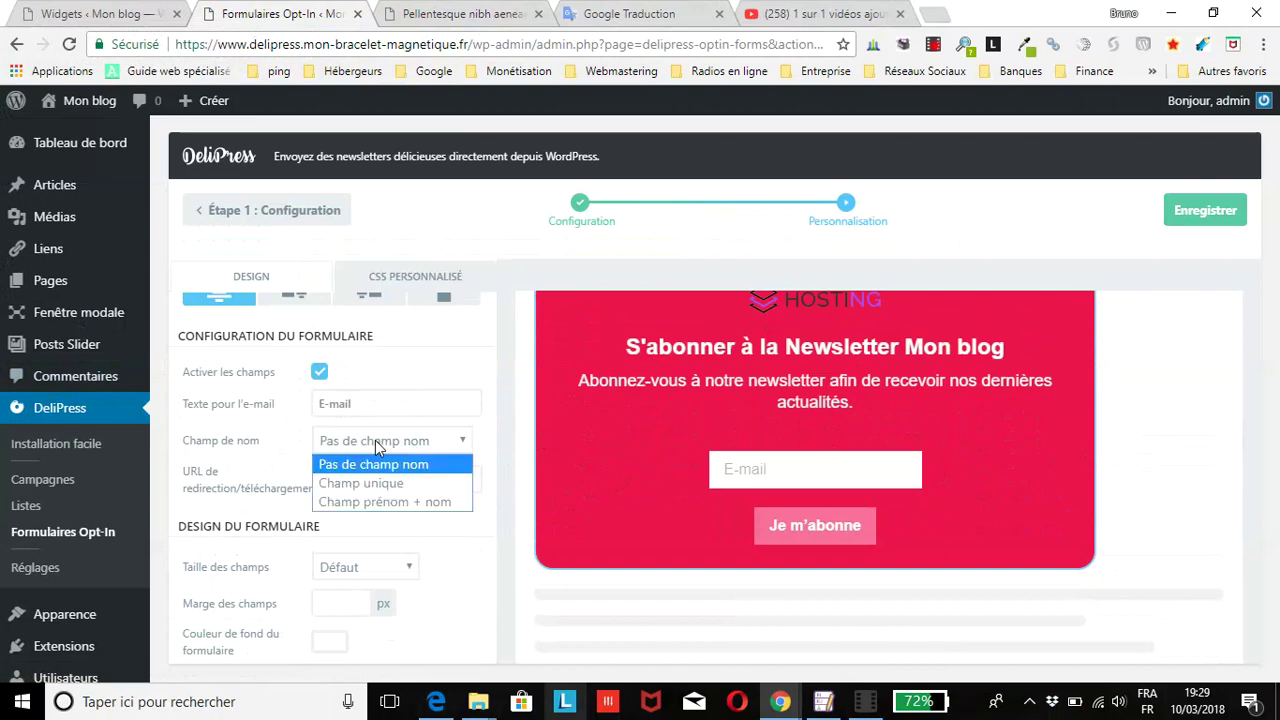
click(408, 510)
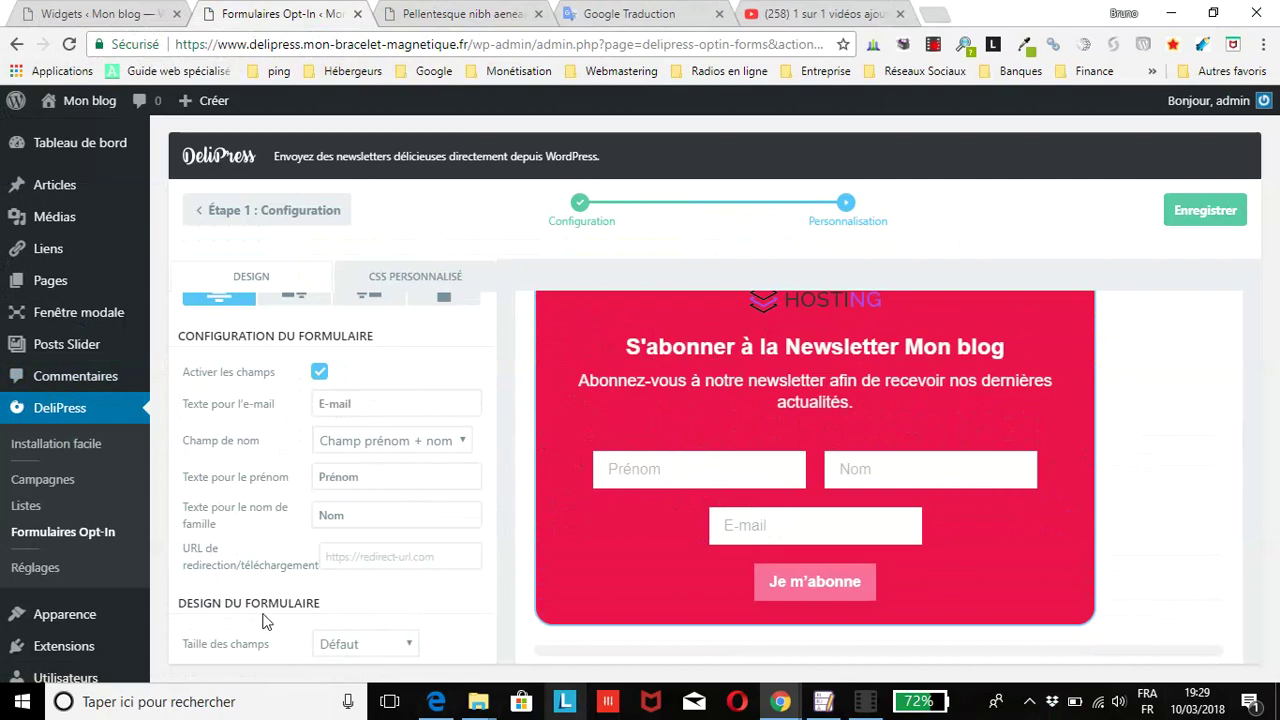
scroll(196, 563, down, 1)
click(404, 463)
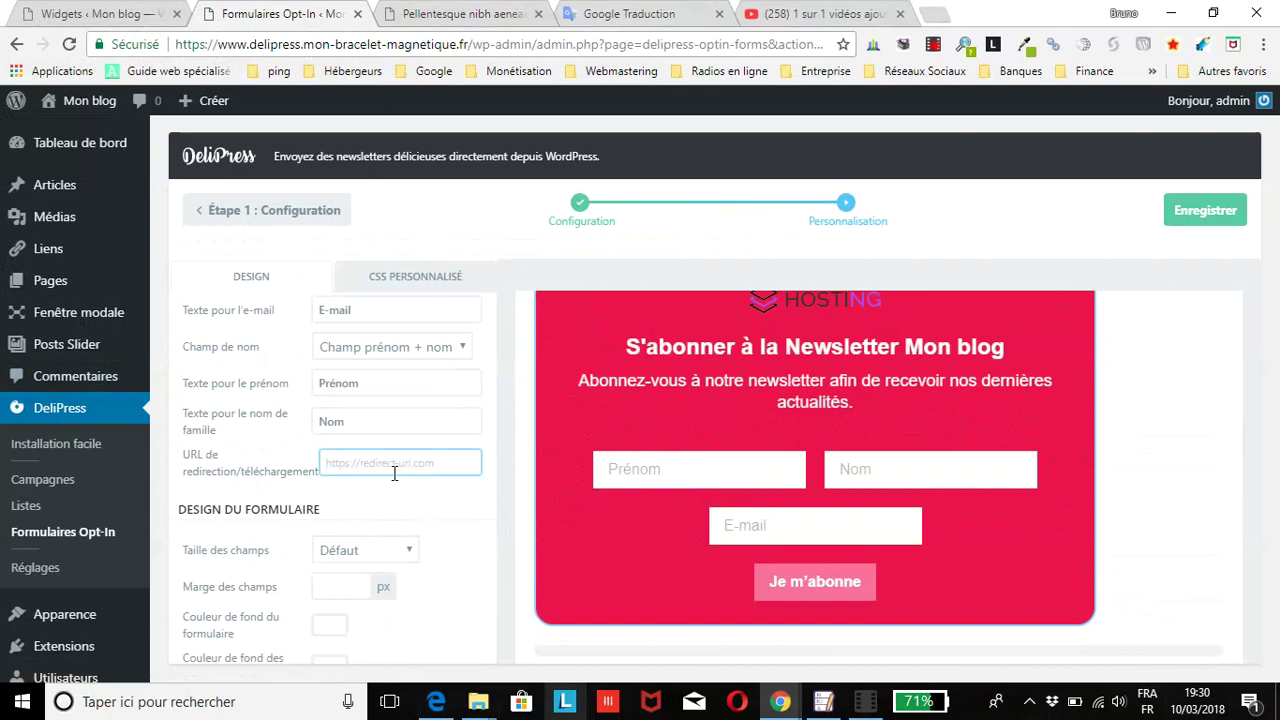
click(379, 463)
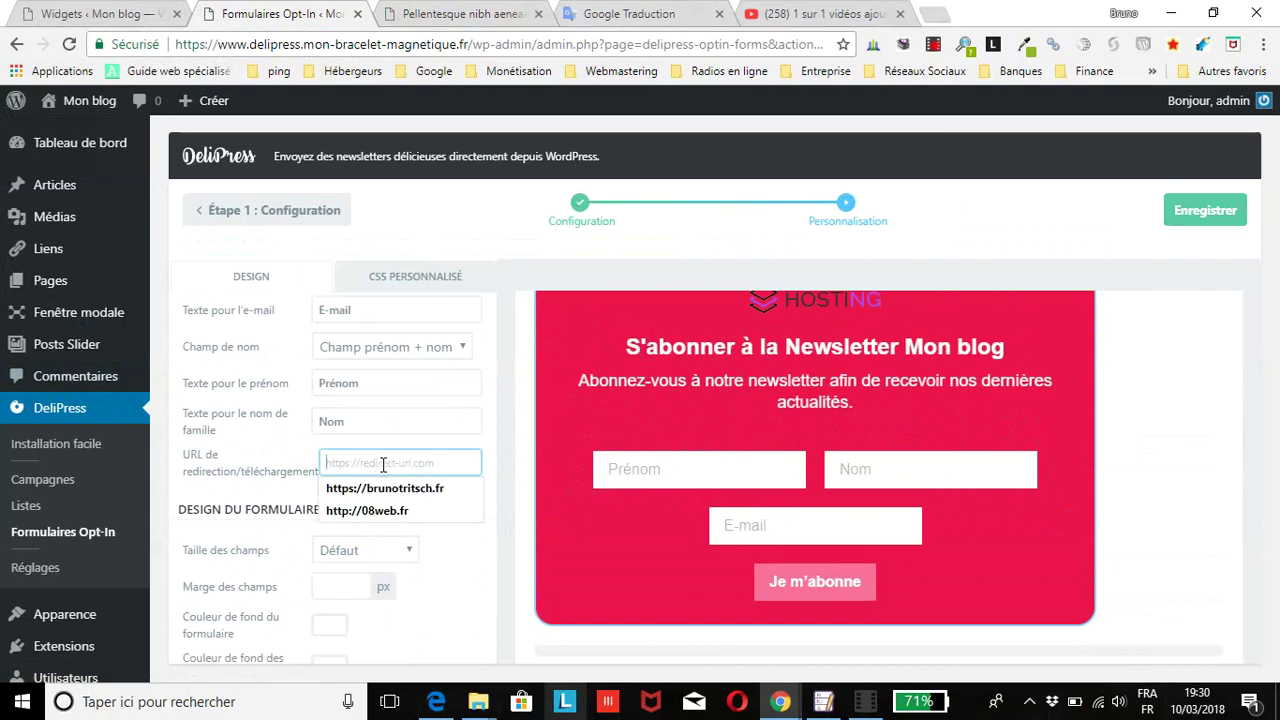
click(389, 510)
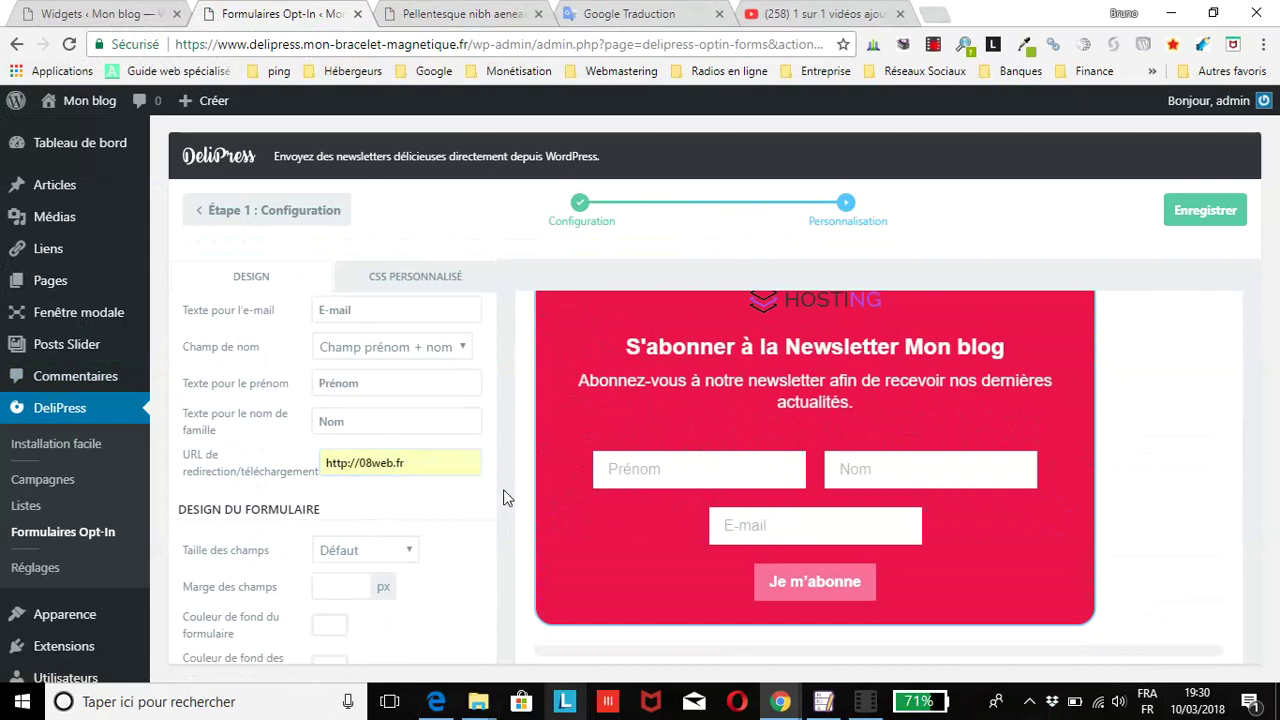
Try the Large, Pleine largeur and Sur une ligne field sizes, and set the form's fields back to Large.
scroll(486, 514, down, 1)
scroll(483, 519, down, 1)
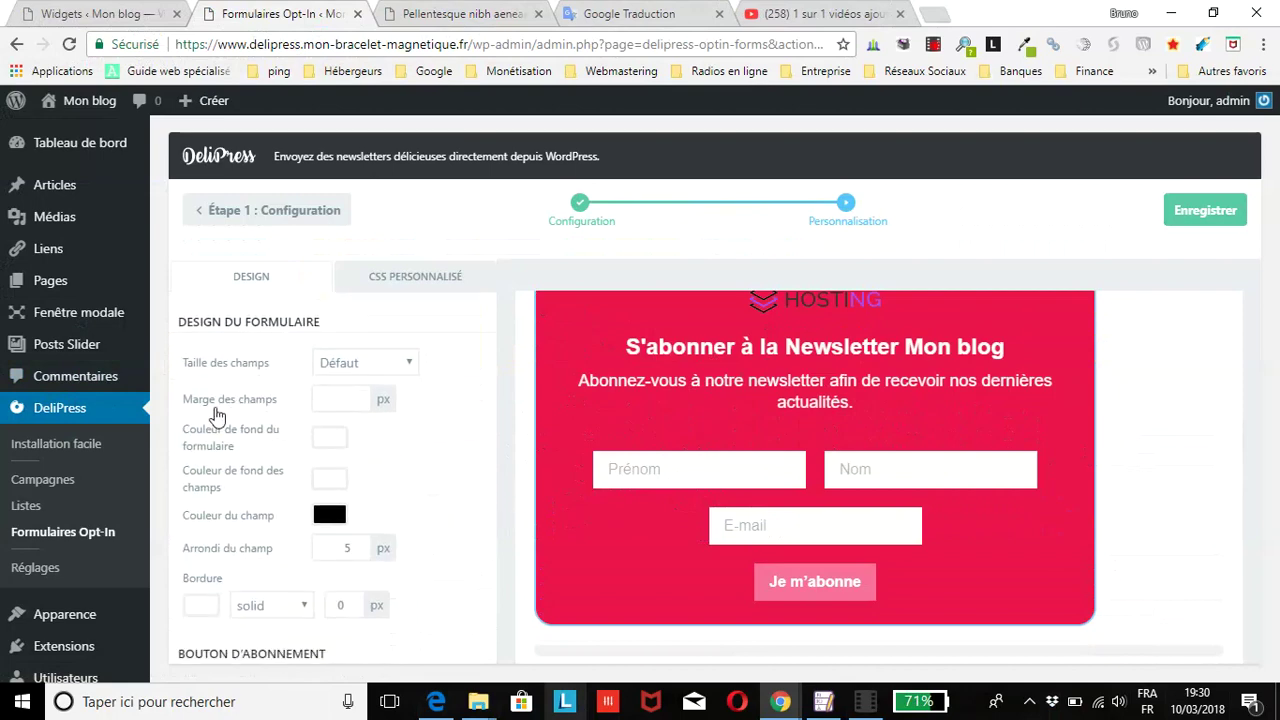
click(358, 369)
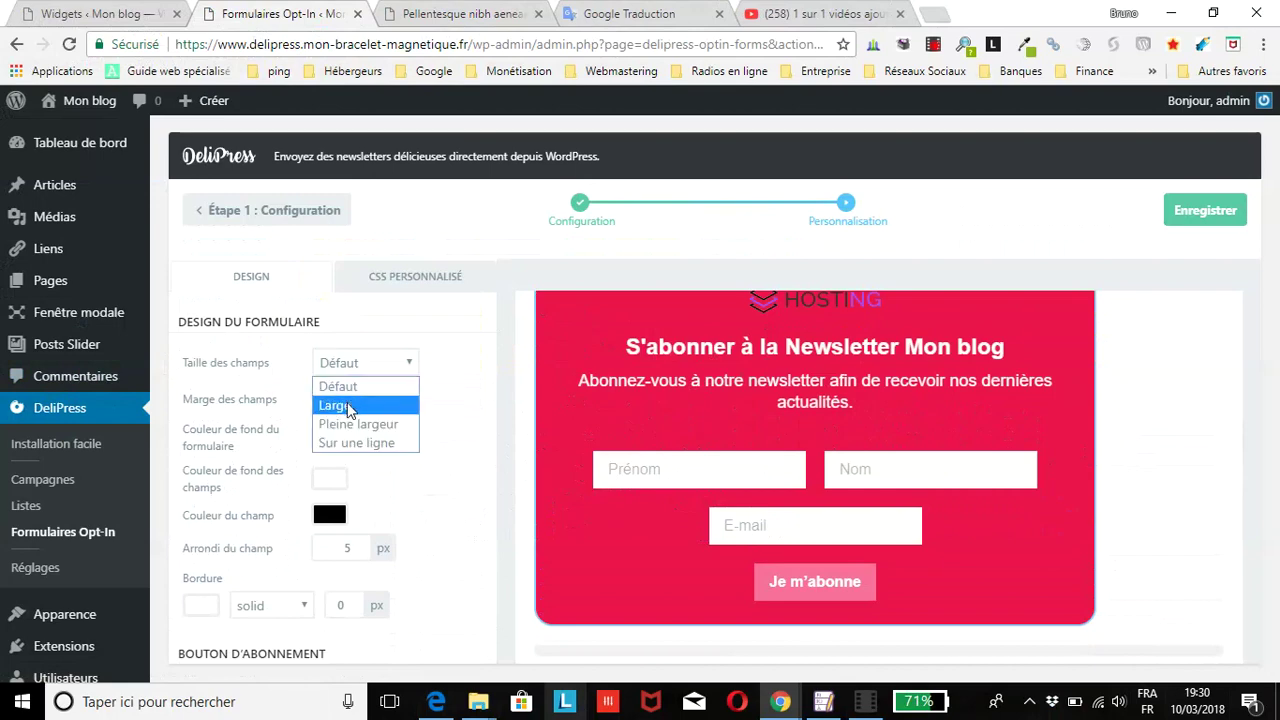
click(349, 411)
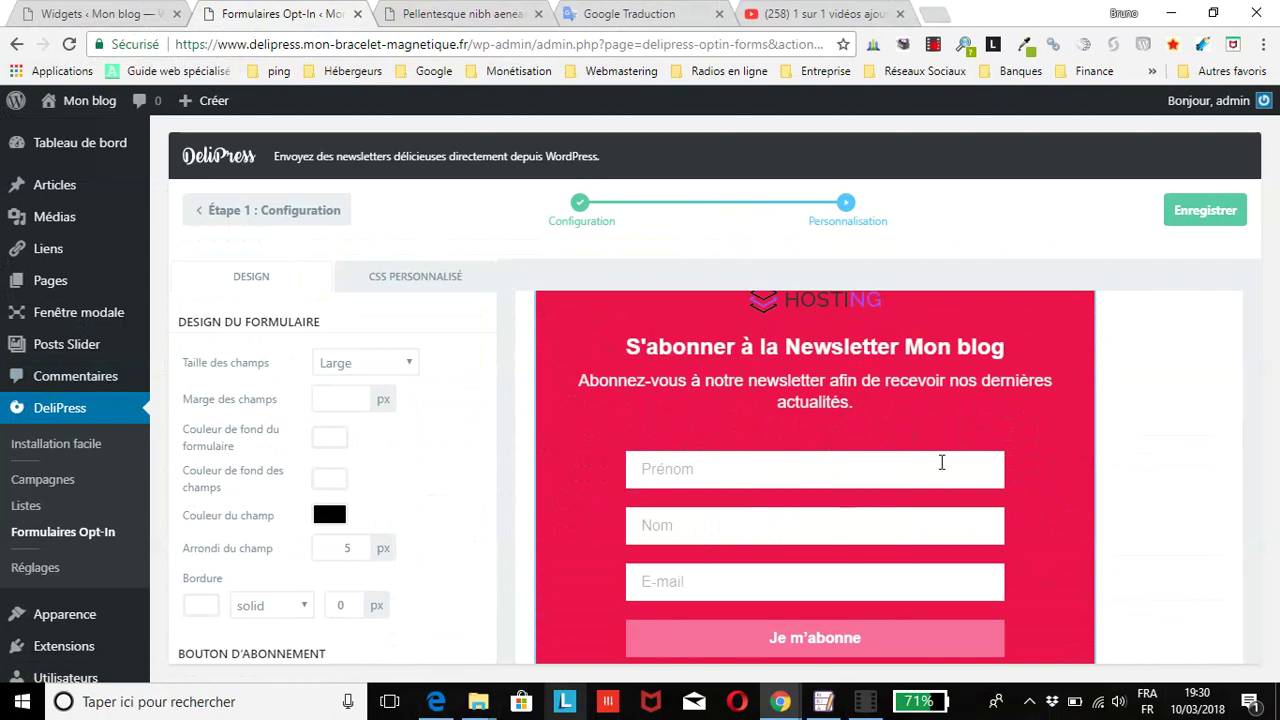
click(351, 362)
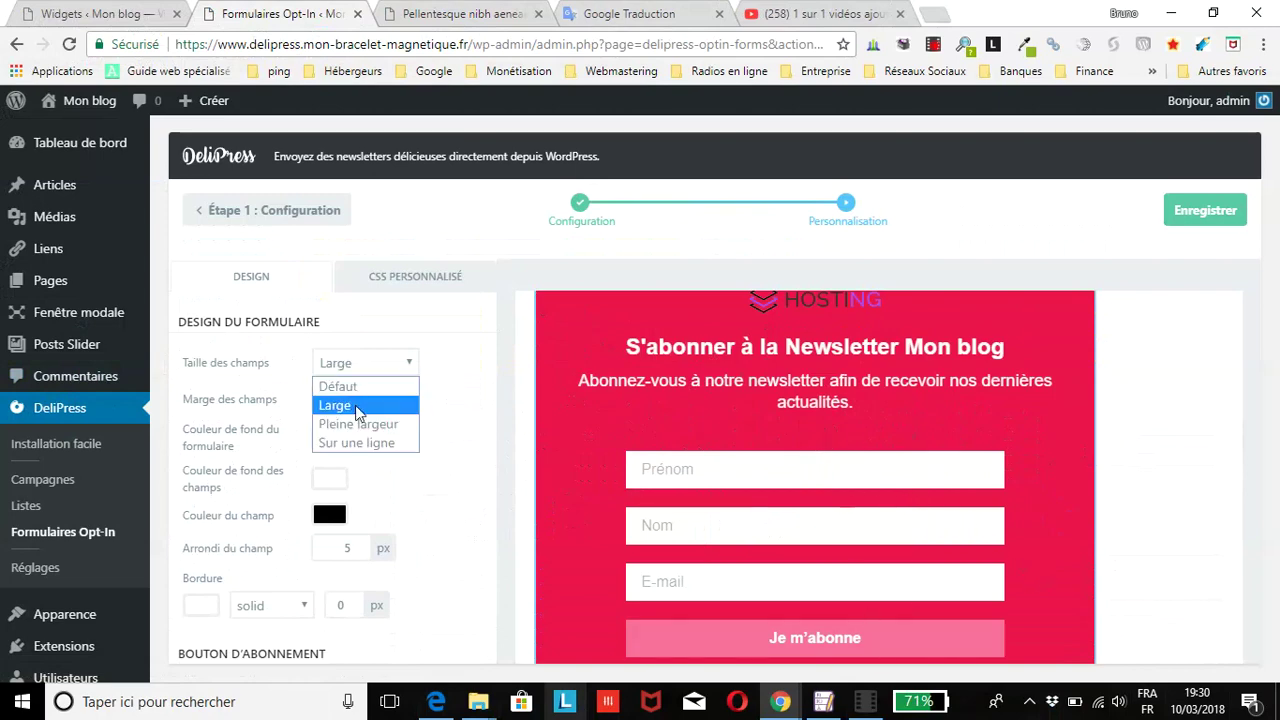
click(360, 424)
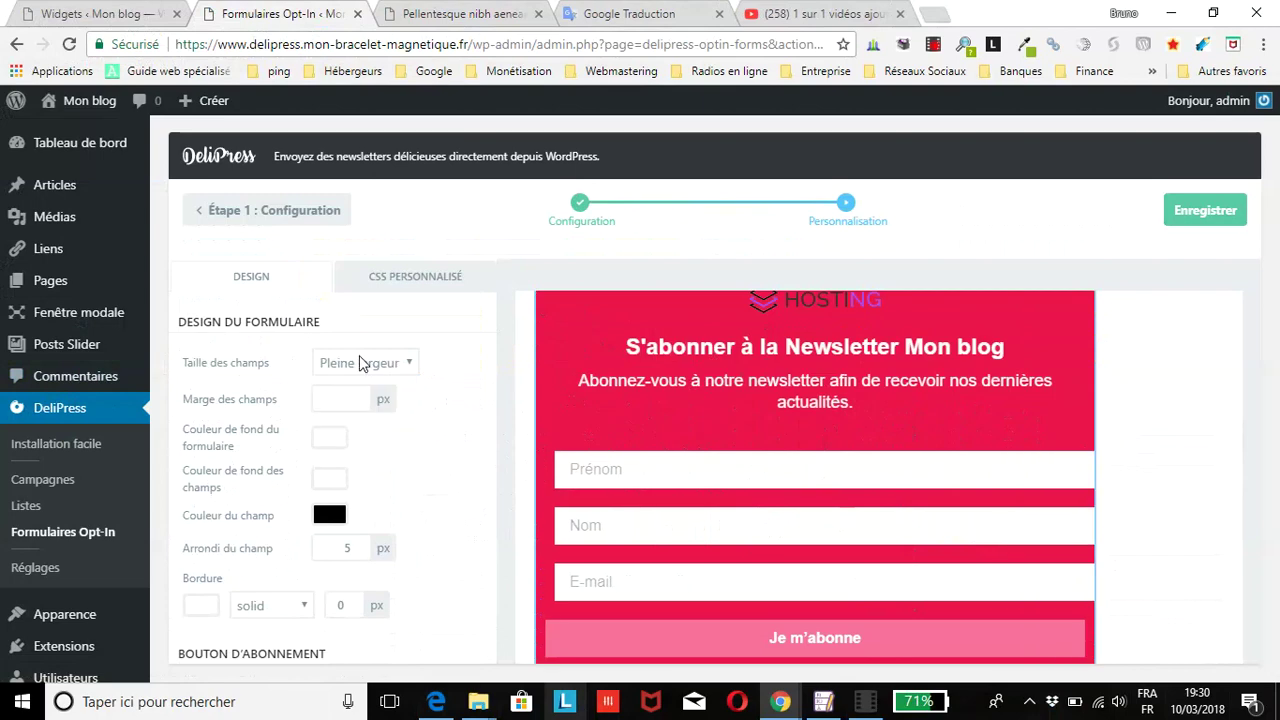
click(359, 355)
click(367, 443)
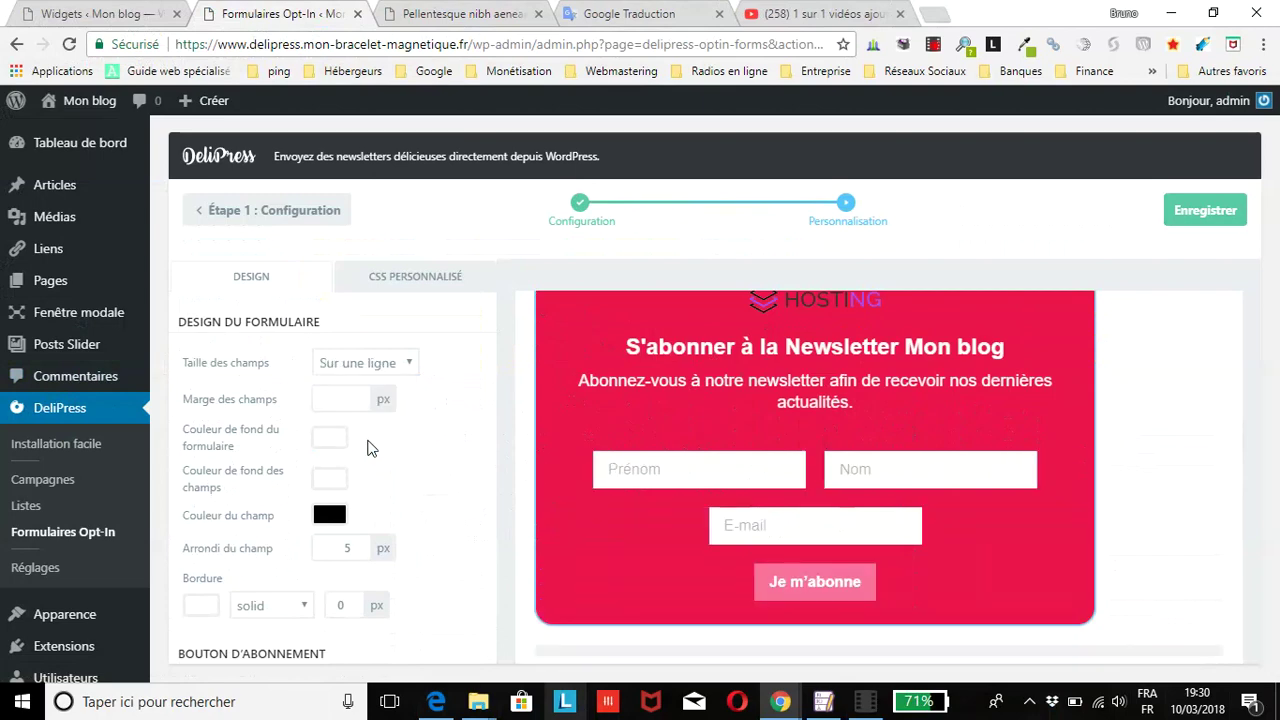
click(362, 364)
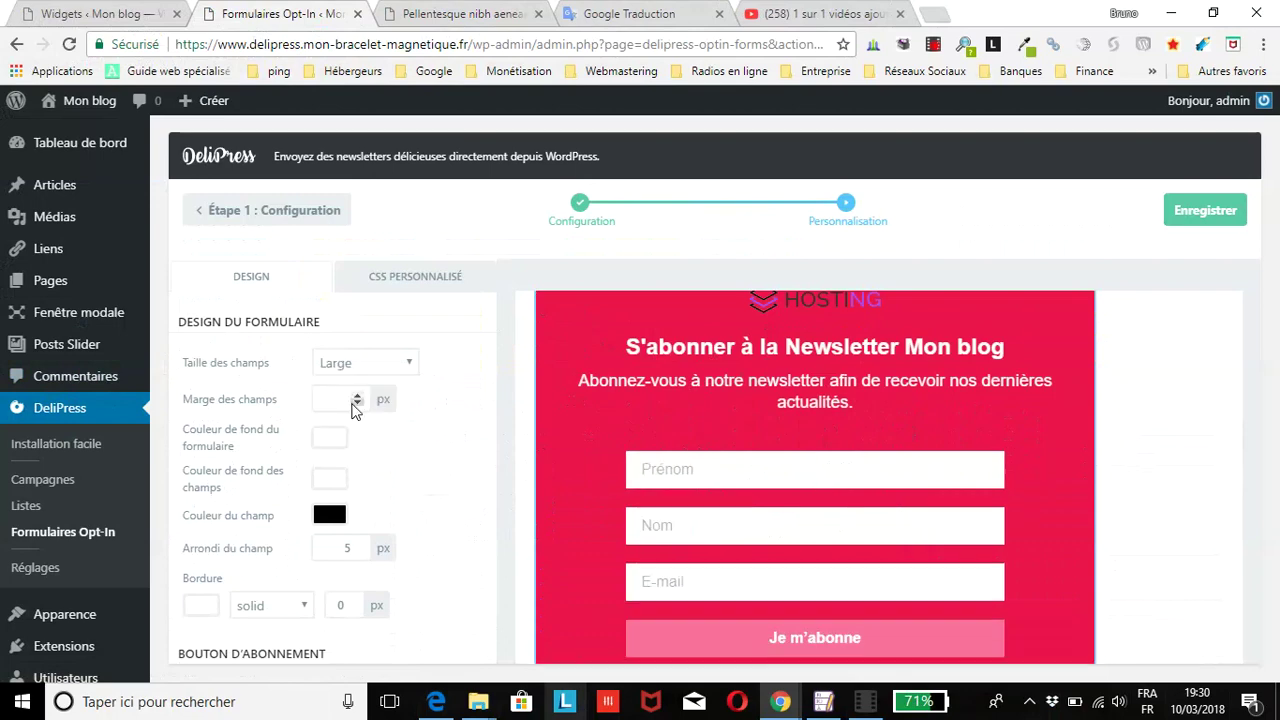
scroll(408, 406, down, 2)
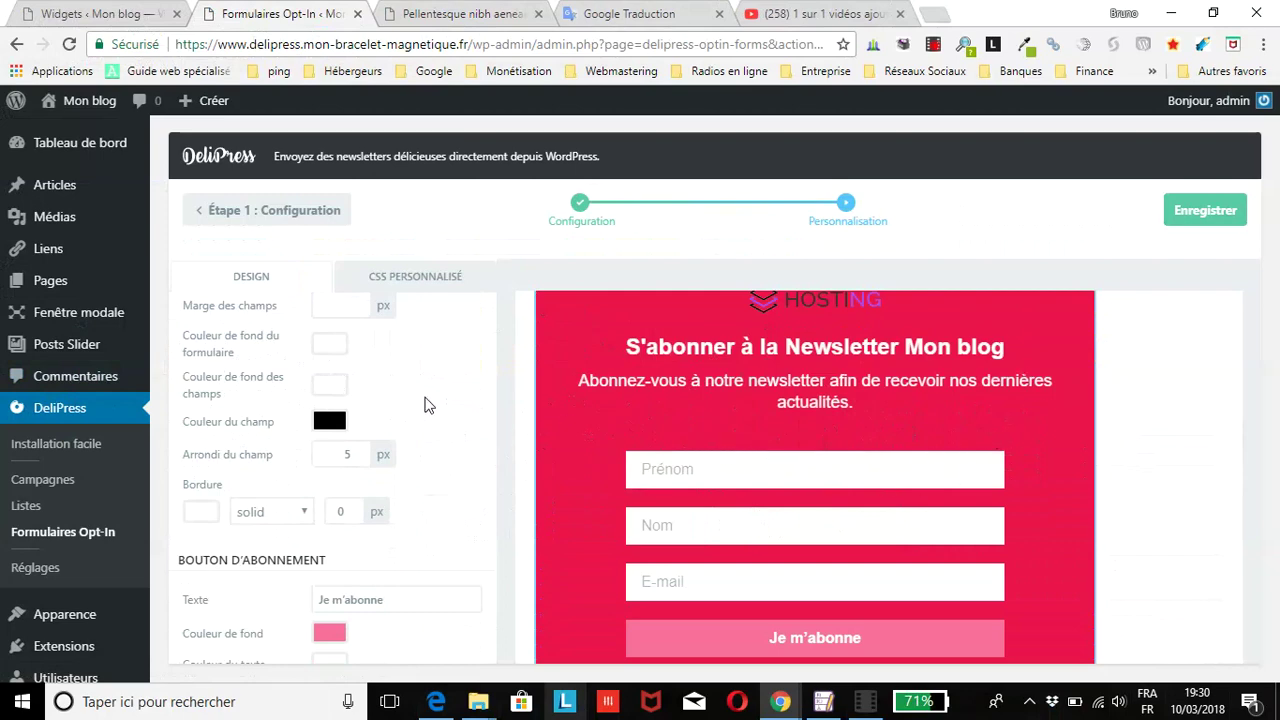
click(333, 346)
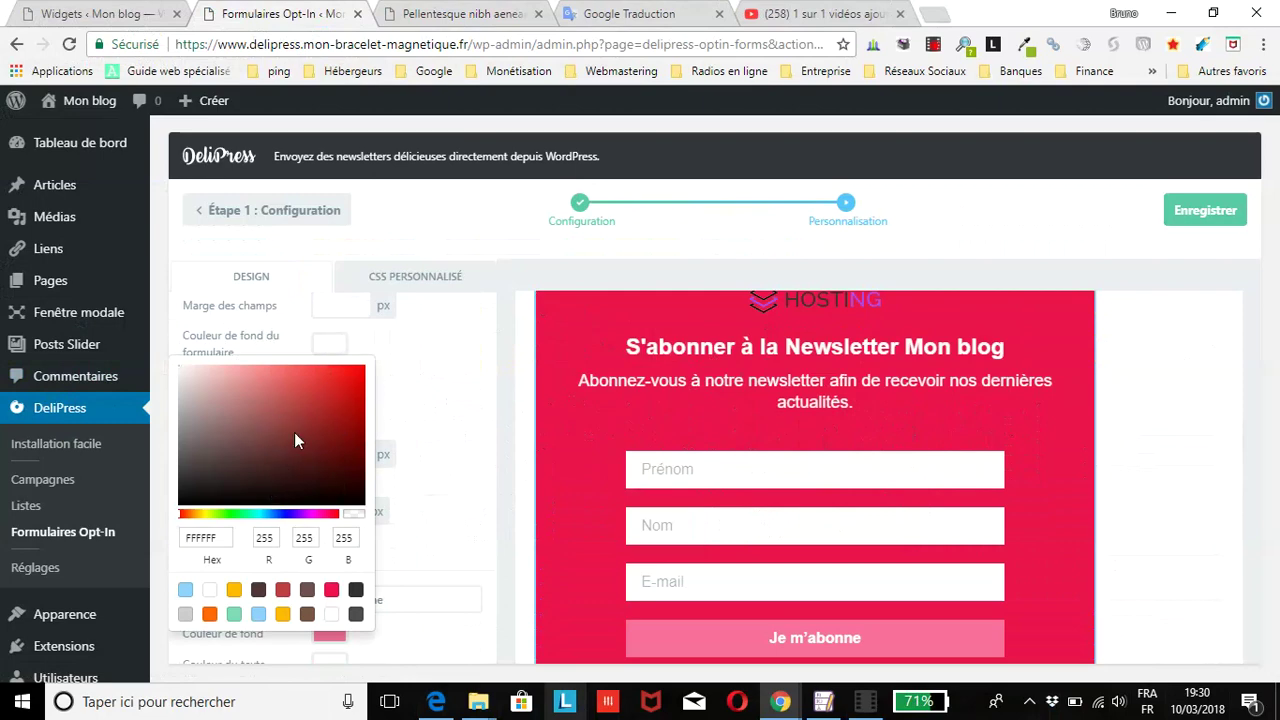
click(437, 375)
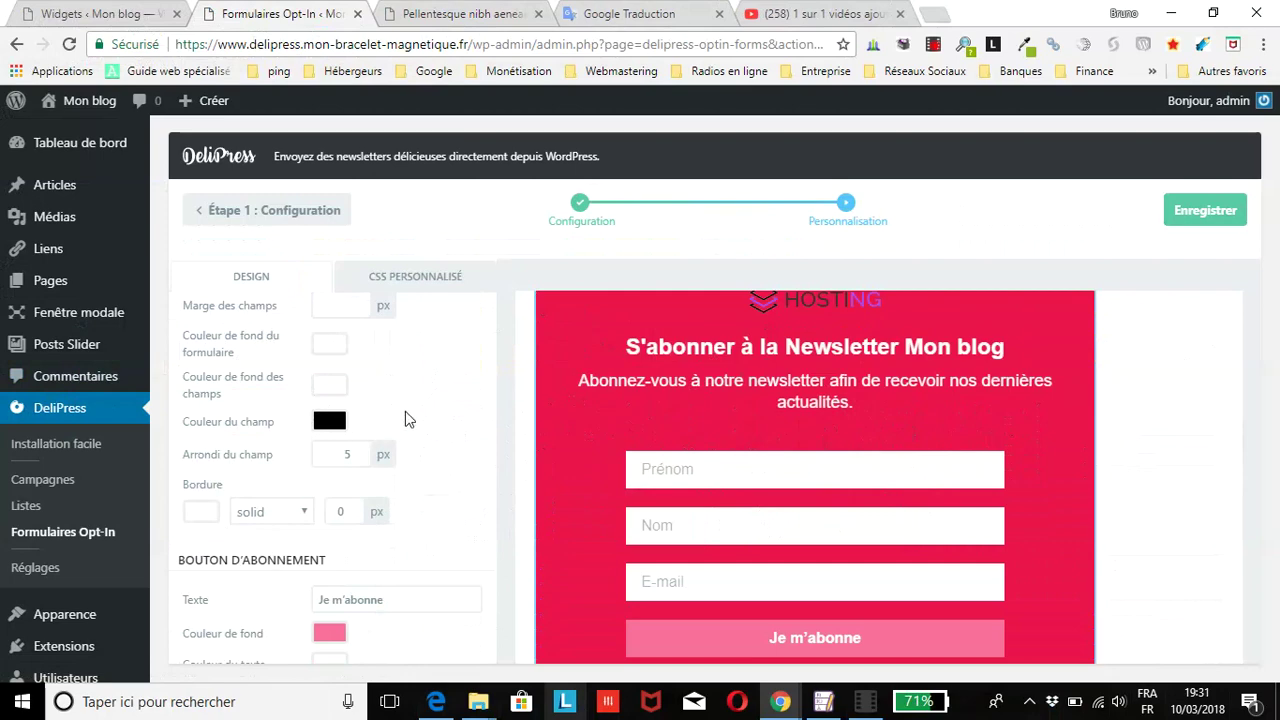
scroll(404, 428, down, 1)
click(329, 330)
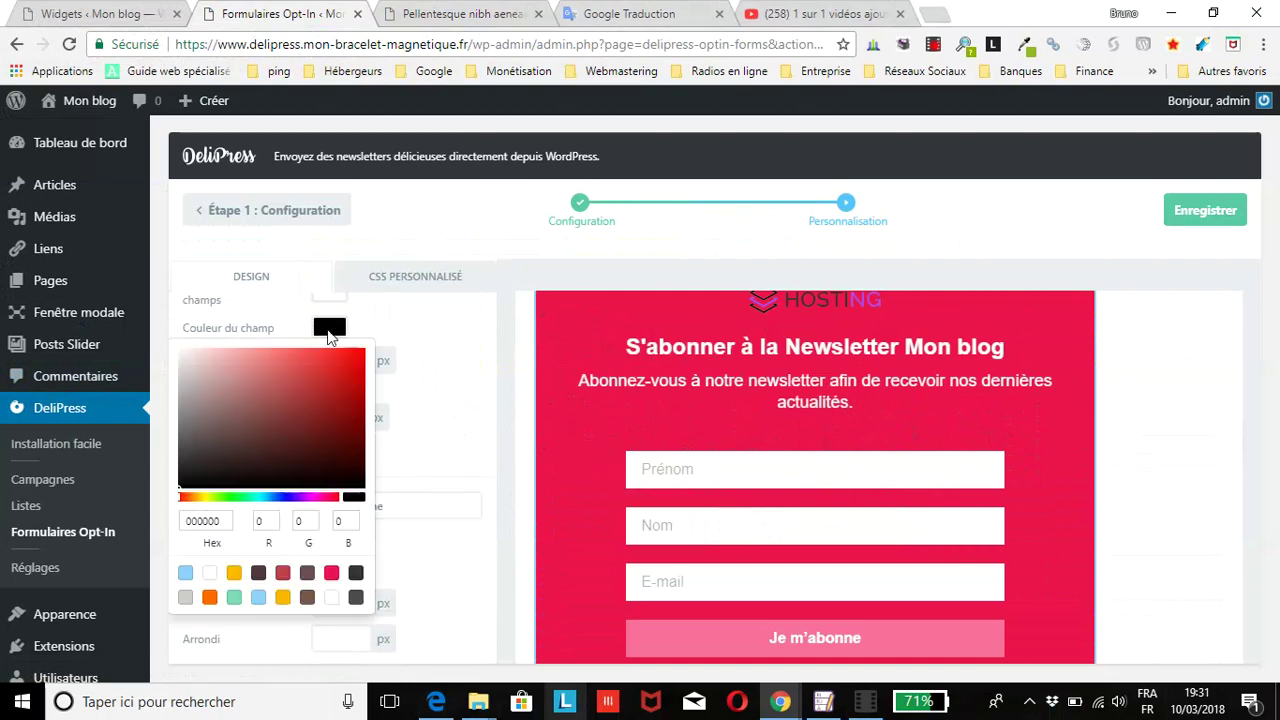
click(468, 411)
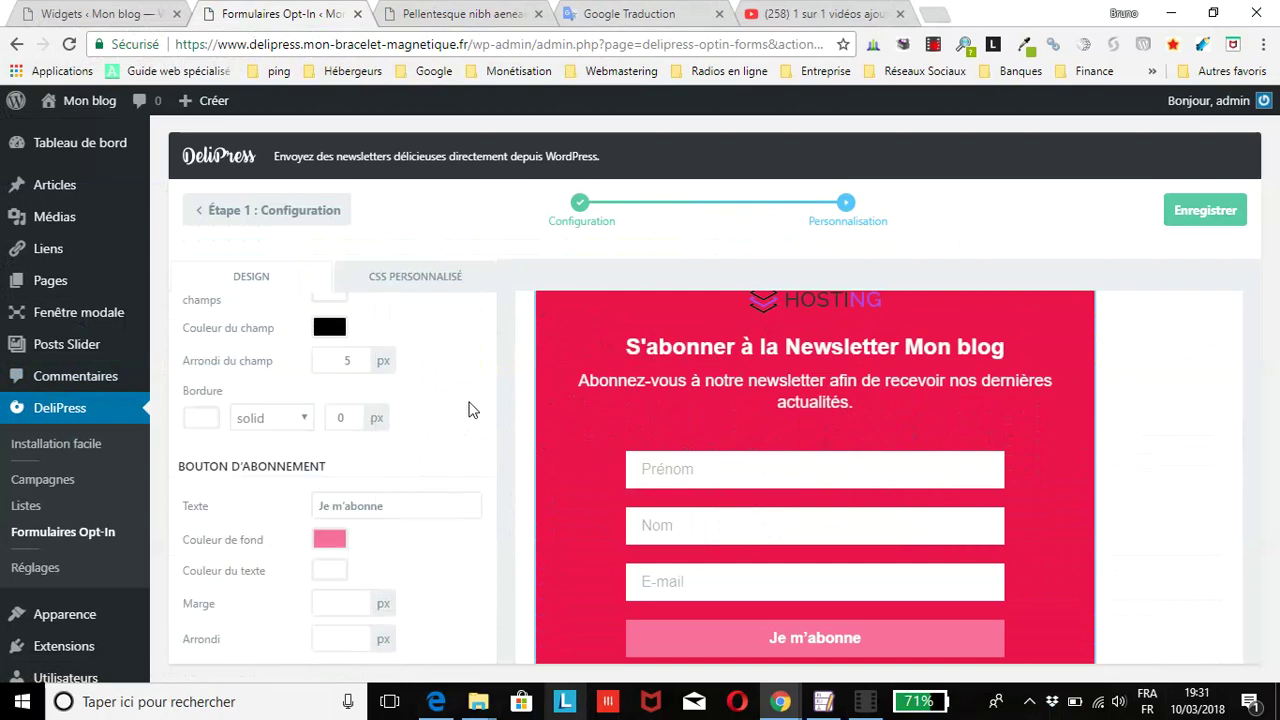
Set the corner rounding of the form's input fields to 20 px.
click(358, 357)
click(358, 357)
click(357, 357)
click(355, 357)
click(355, 357)
click(355, 357)
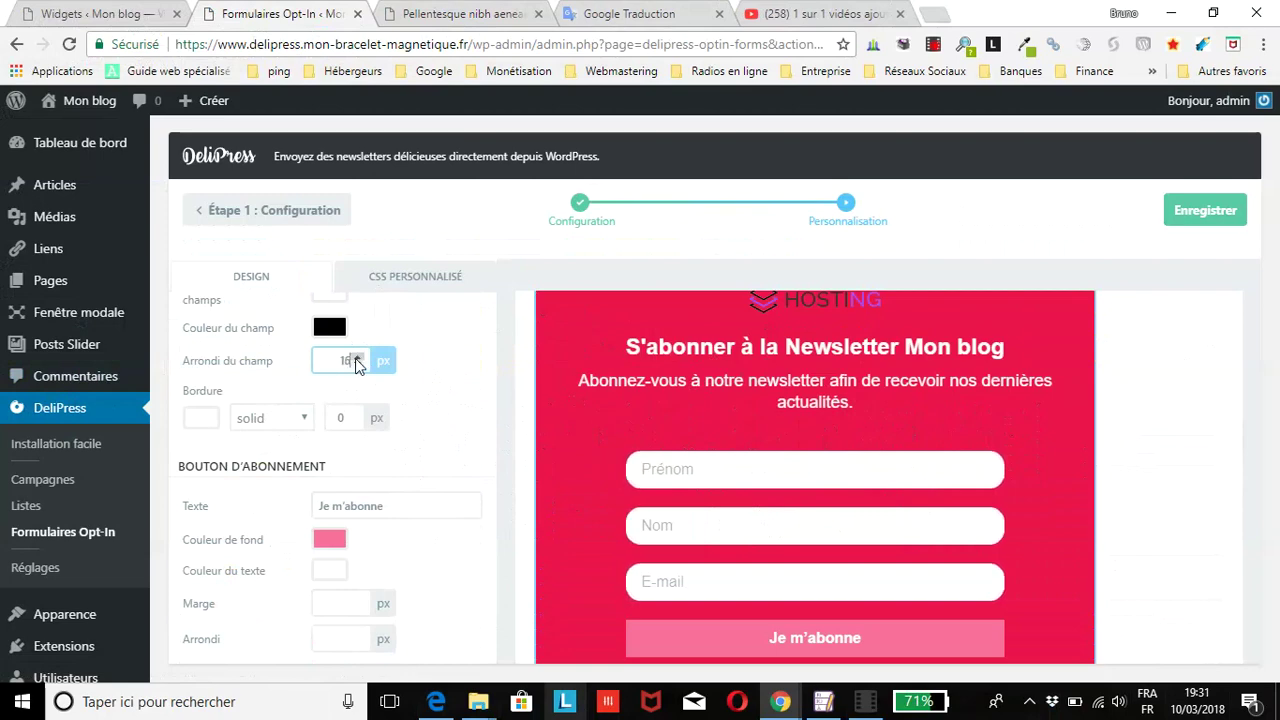
click(355, 357)
click(355, 357)
click(355, 357)
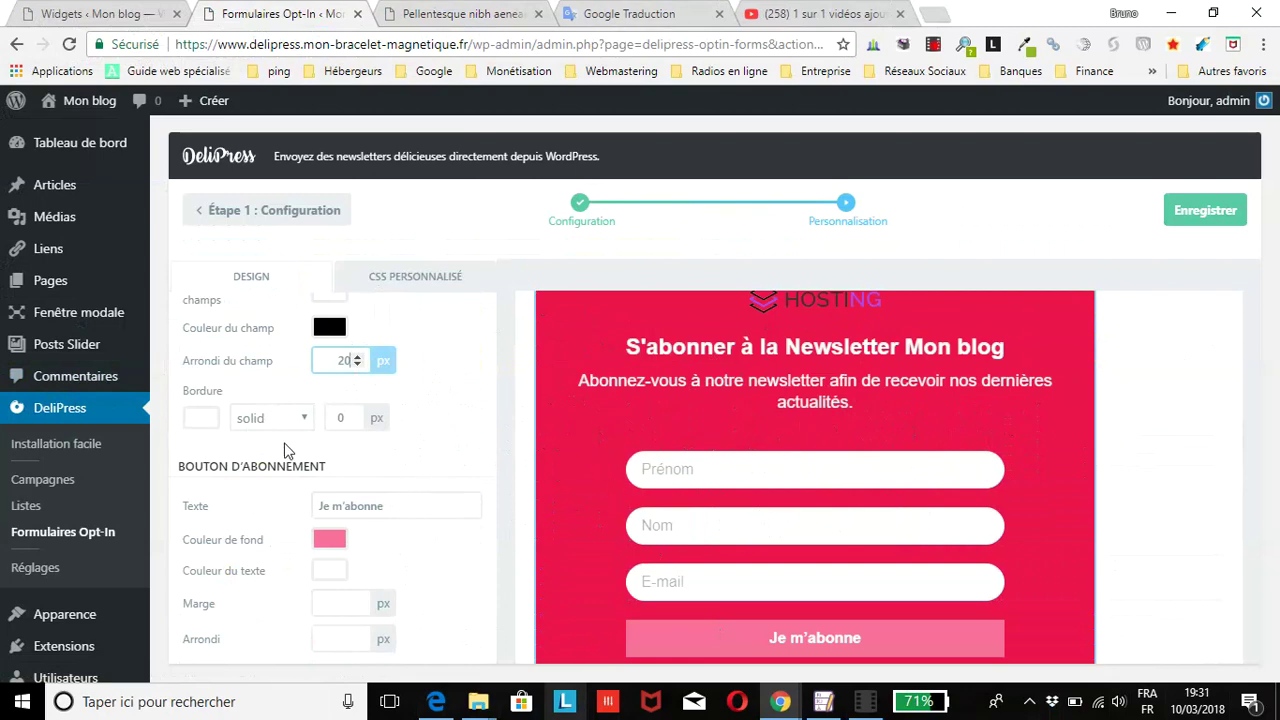
Change the subscription button's text to "Je m'inscris".
scroll(295, 450, down, 1)
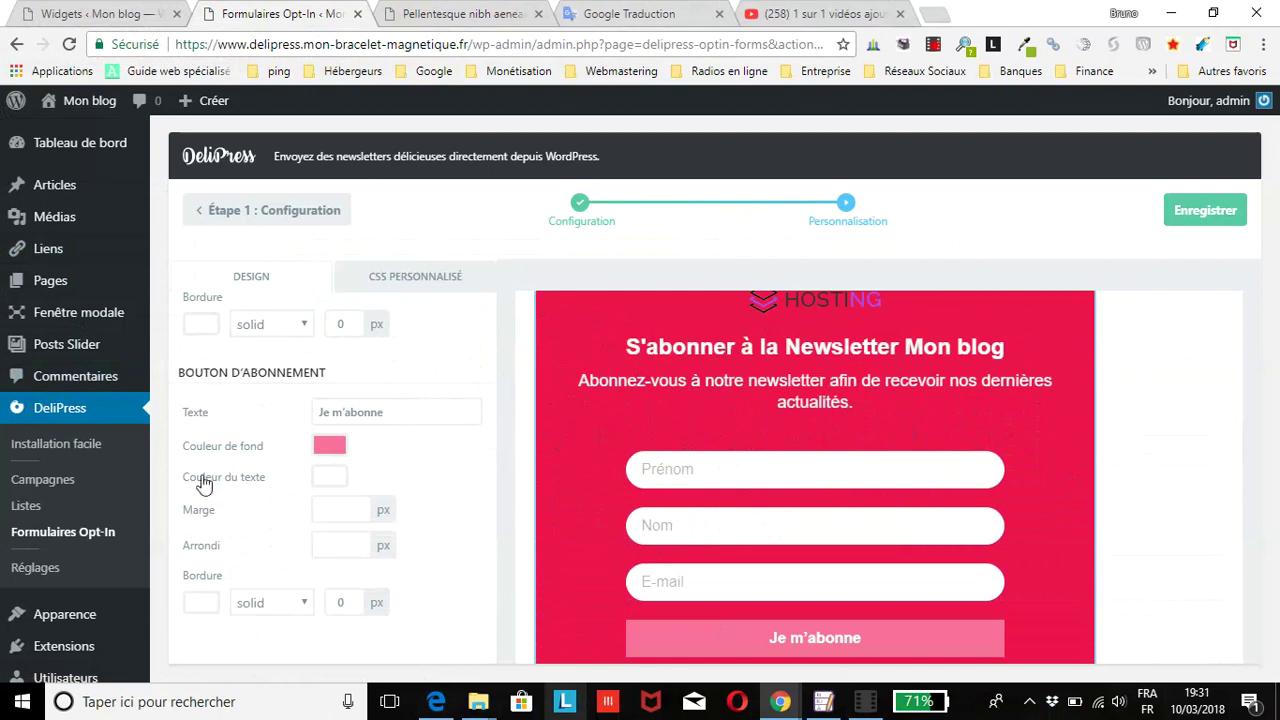
scroll(831, 540, down, 1)
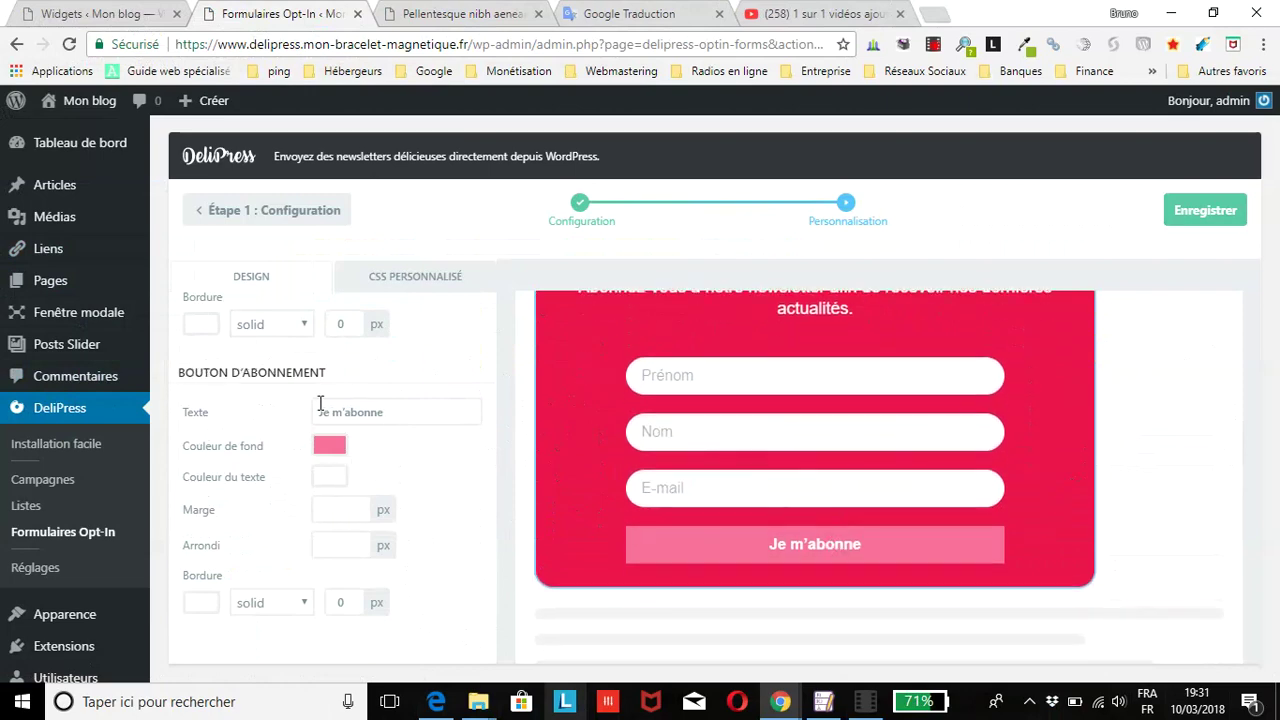
click(408, 415)
key(BackSpace)
key(BackSpace)
key(BackSpace)
key(BackSpace)
key(BackSpace)
key(BackSpace)
key(BackSpace)
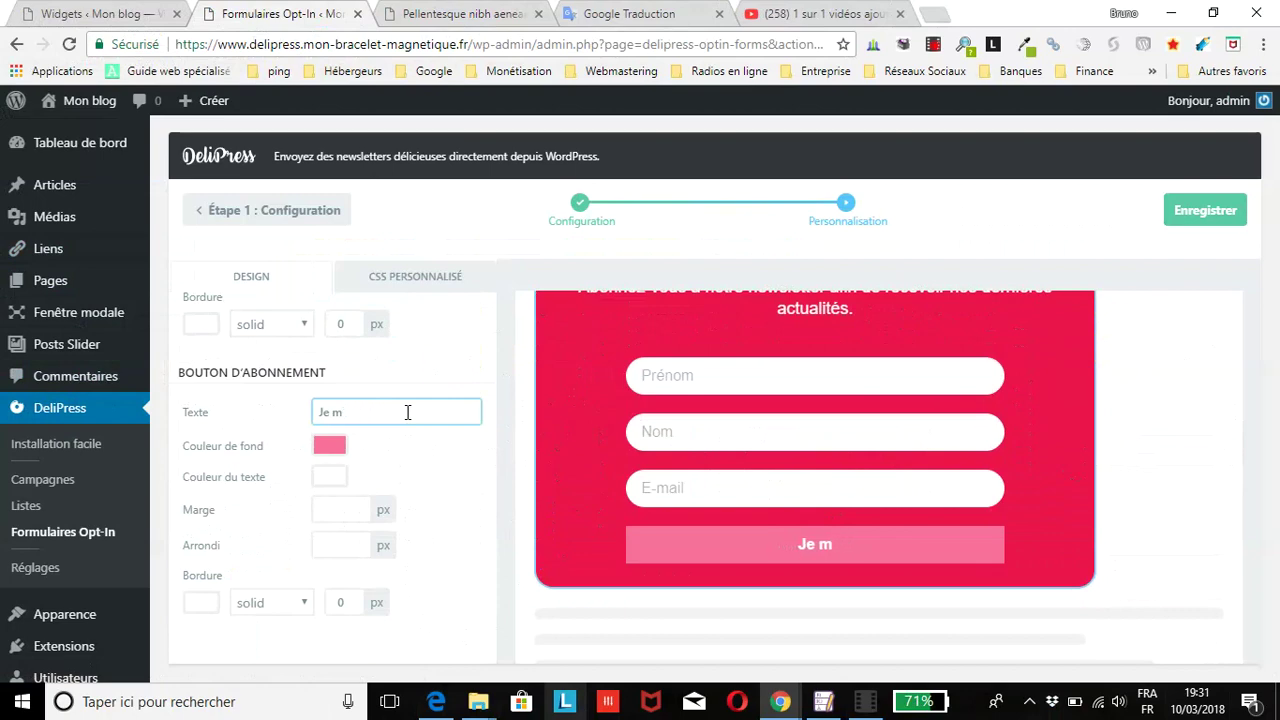
text(inscris)
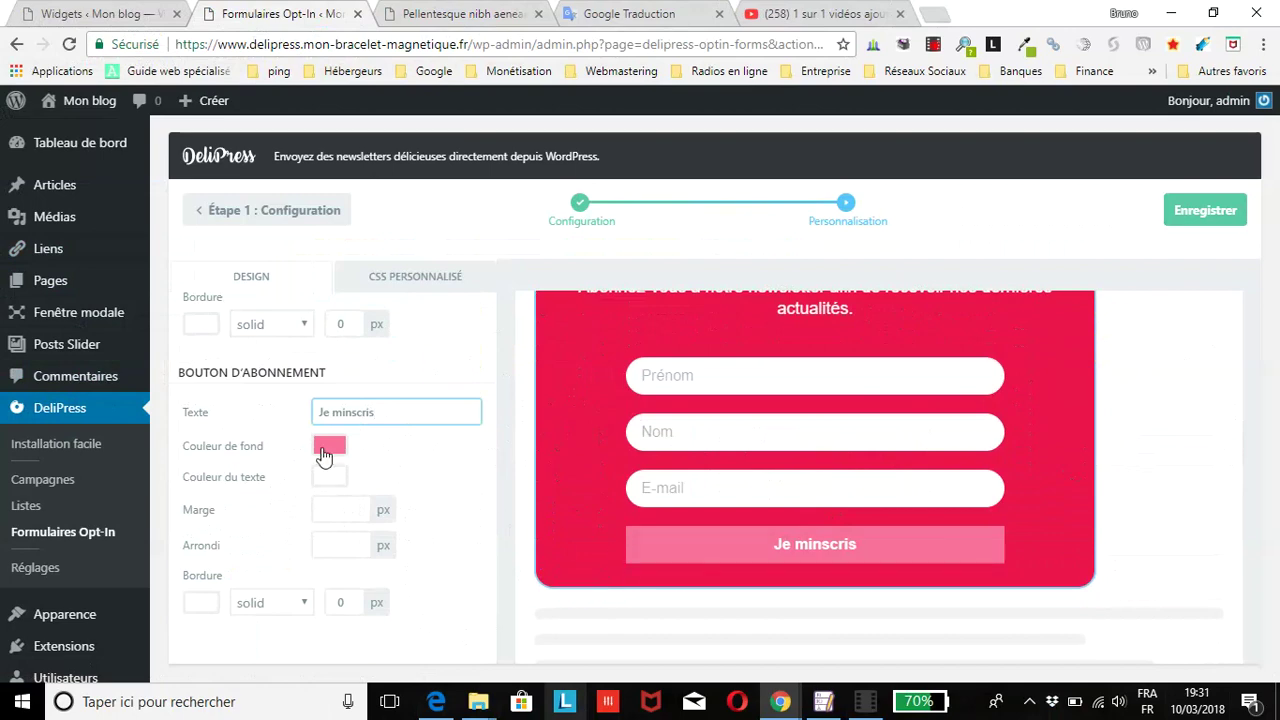
click(336, 412)
click(1147, 700)
click(1116, 538)
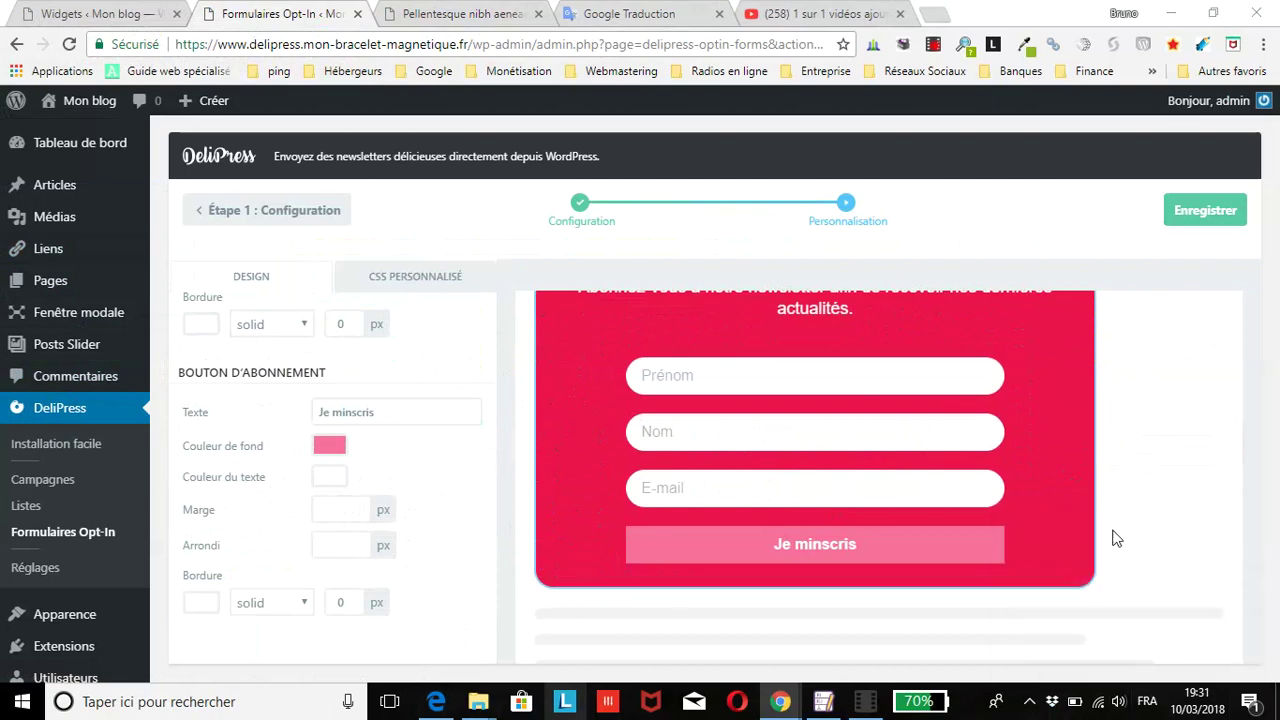
click(343, 412)
text(')
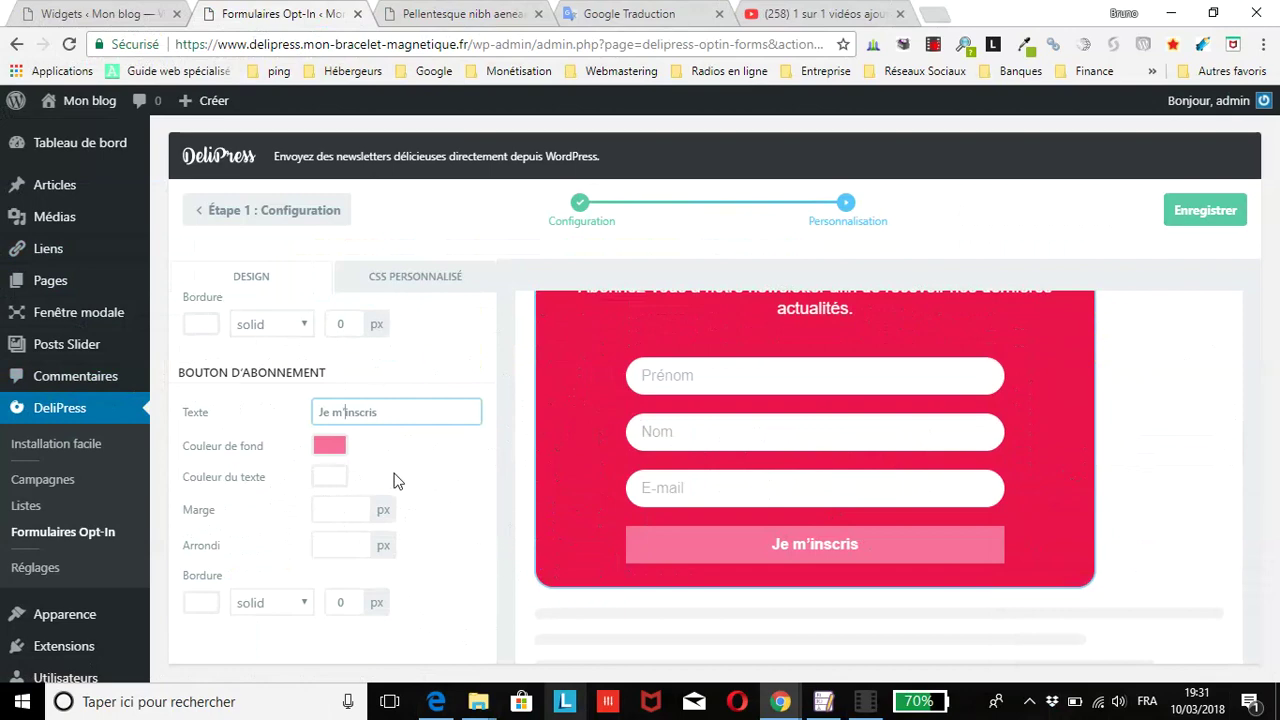
Set the subscription button's background colour to the light blue swatch, 8ED1FC.
click(330, 447)
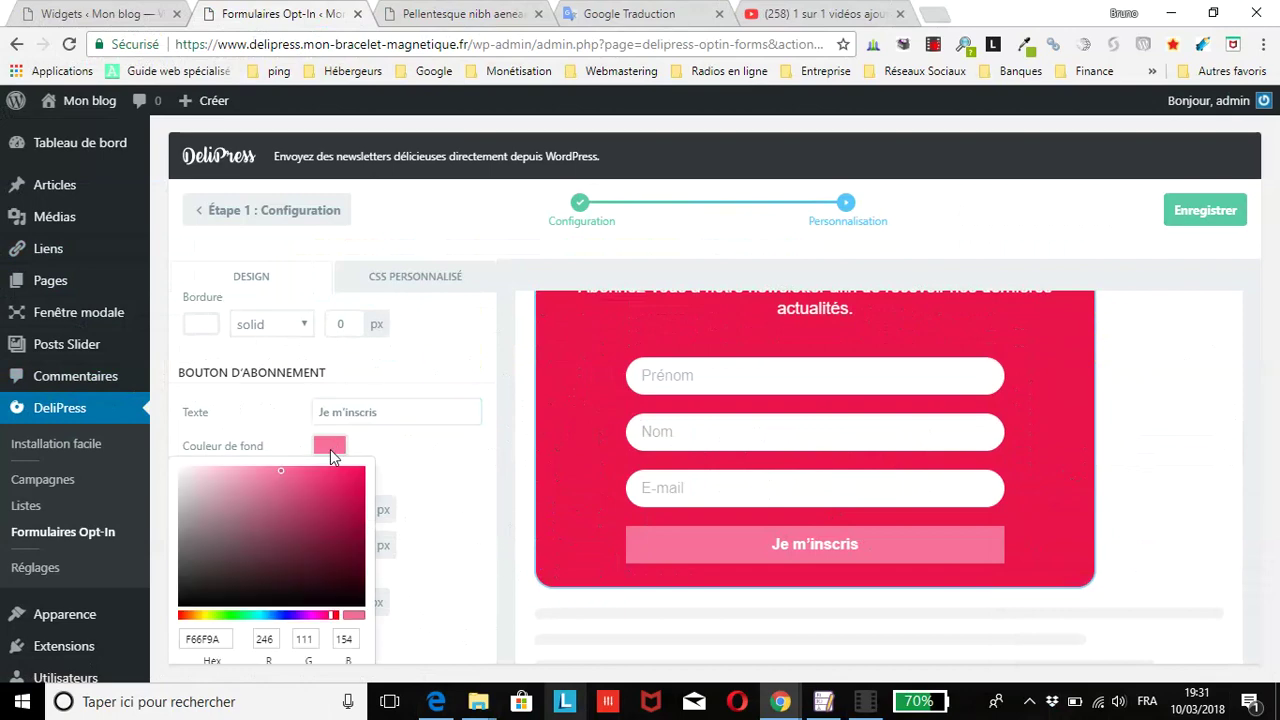
scroll(405, 520, down, 1)
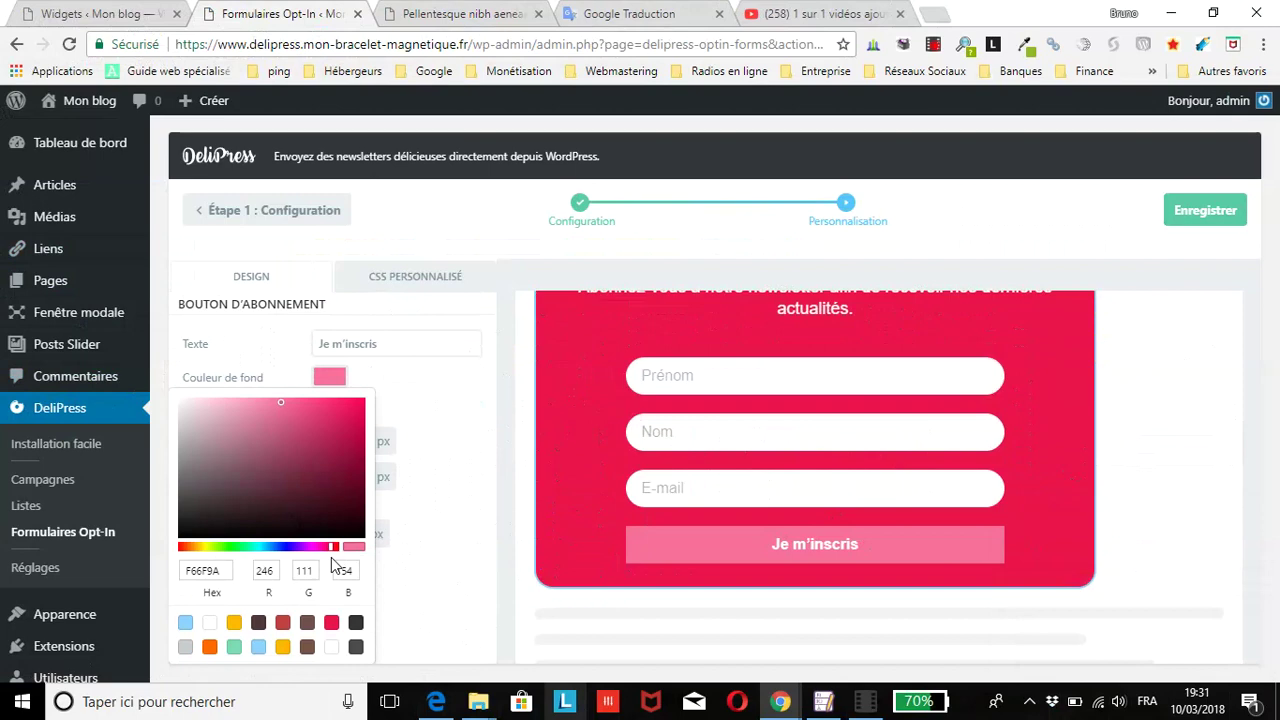
click(184, 624)
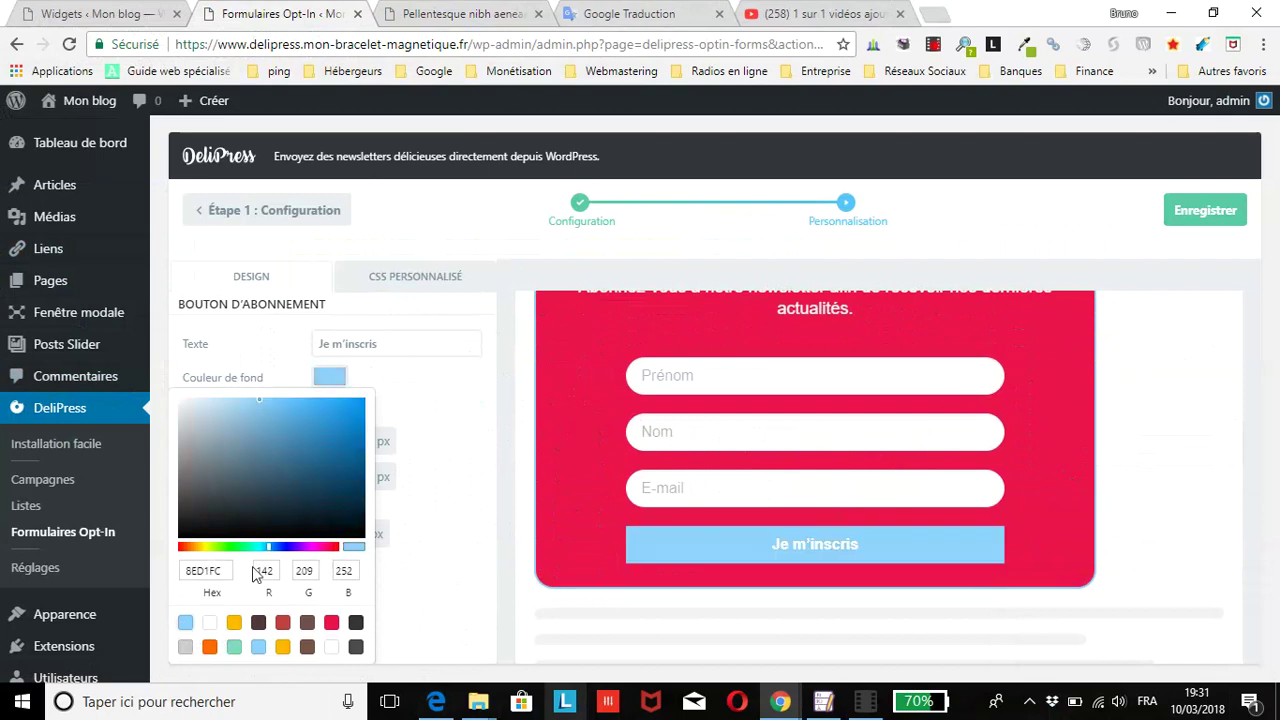
click(446, 413)
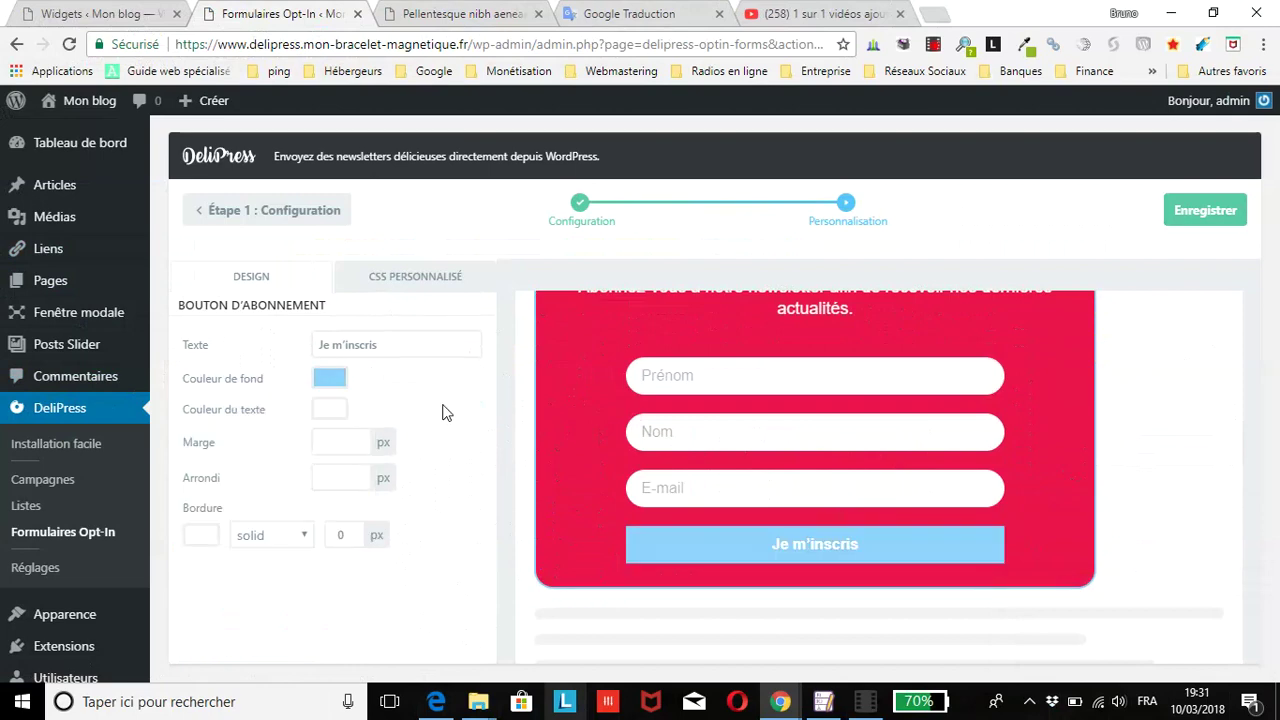
Set the subscription button's margin to 6 px and its corner rounding to 20 px.
click(357, 439)
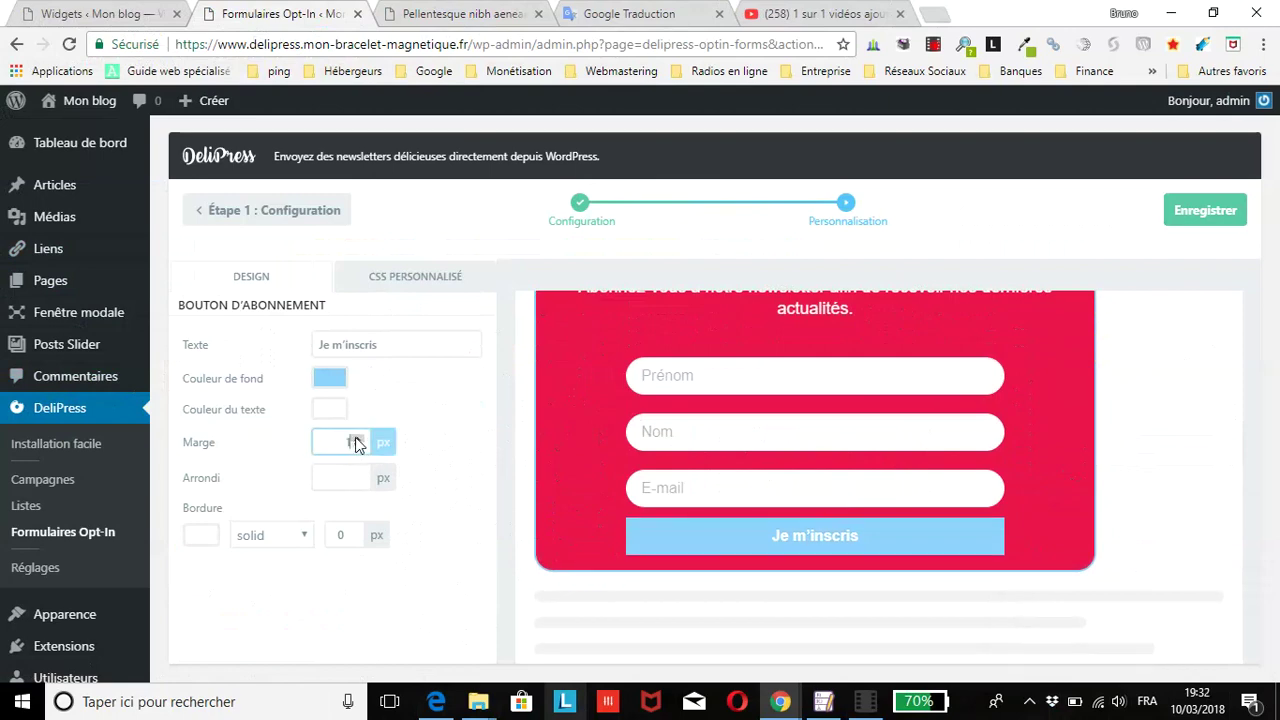
click(357, 440)
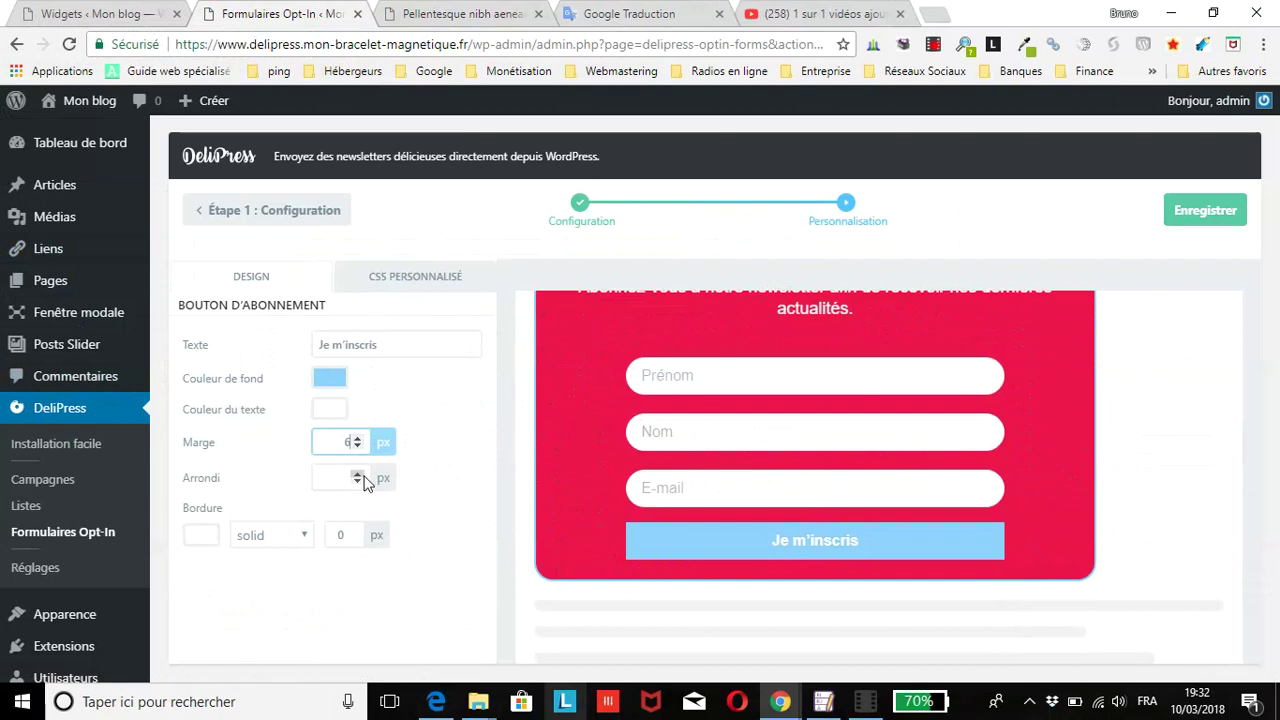
click(357, 476)
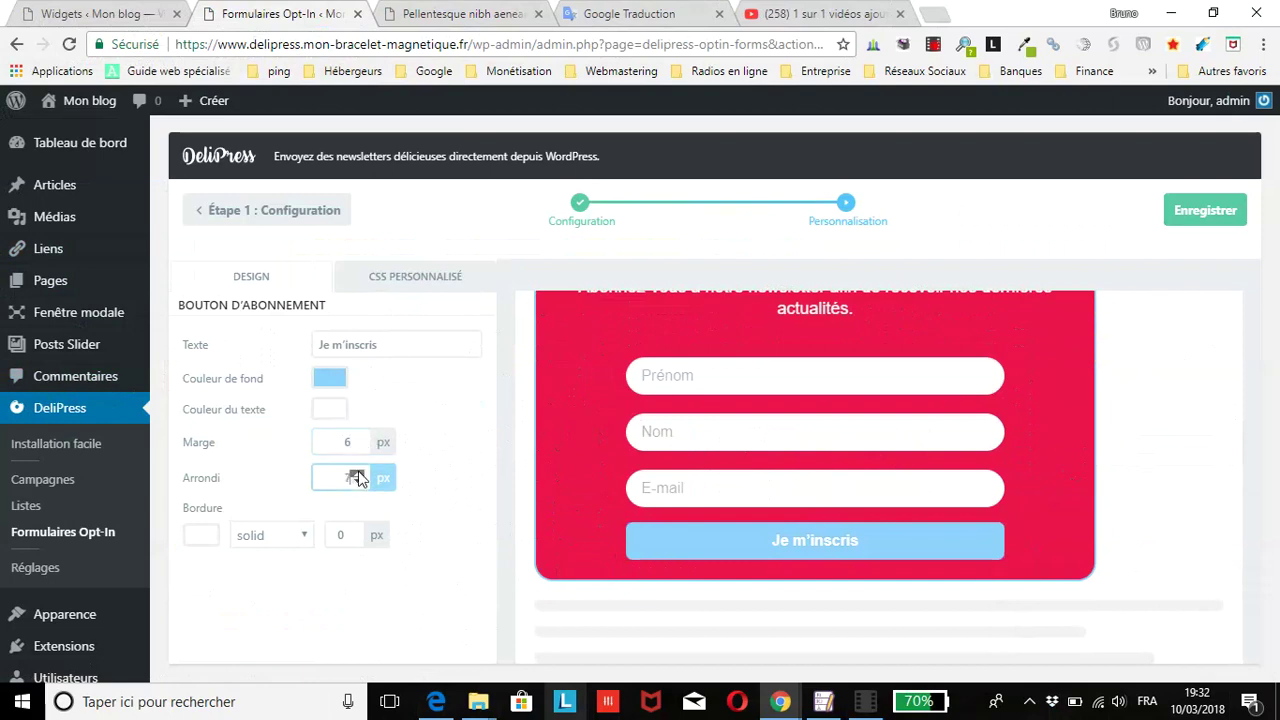
click(357, 476)
click(359, 470)
text(20)
Give the subscription button a solid border in the dark brown swatch, 523737, with a width of 2 px.
click(198, 535)
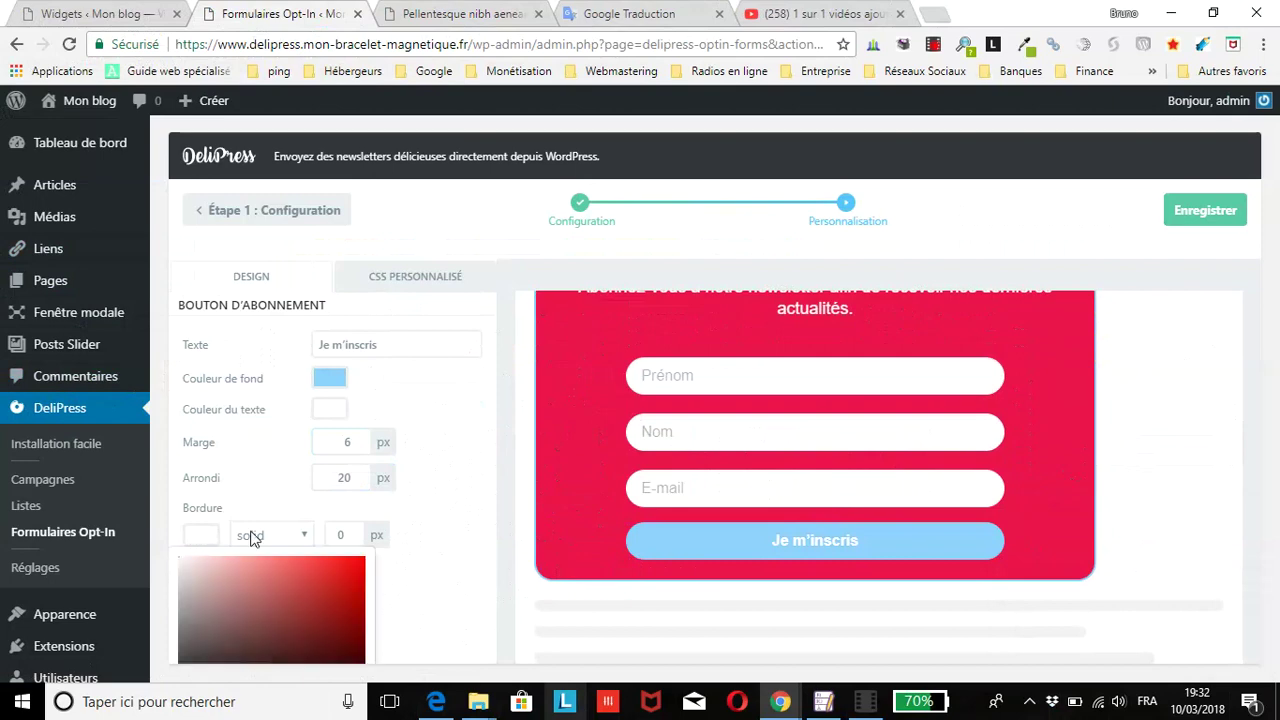
scroll(316, 607, down, 2)
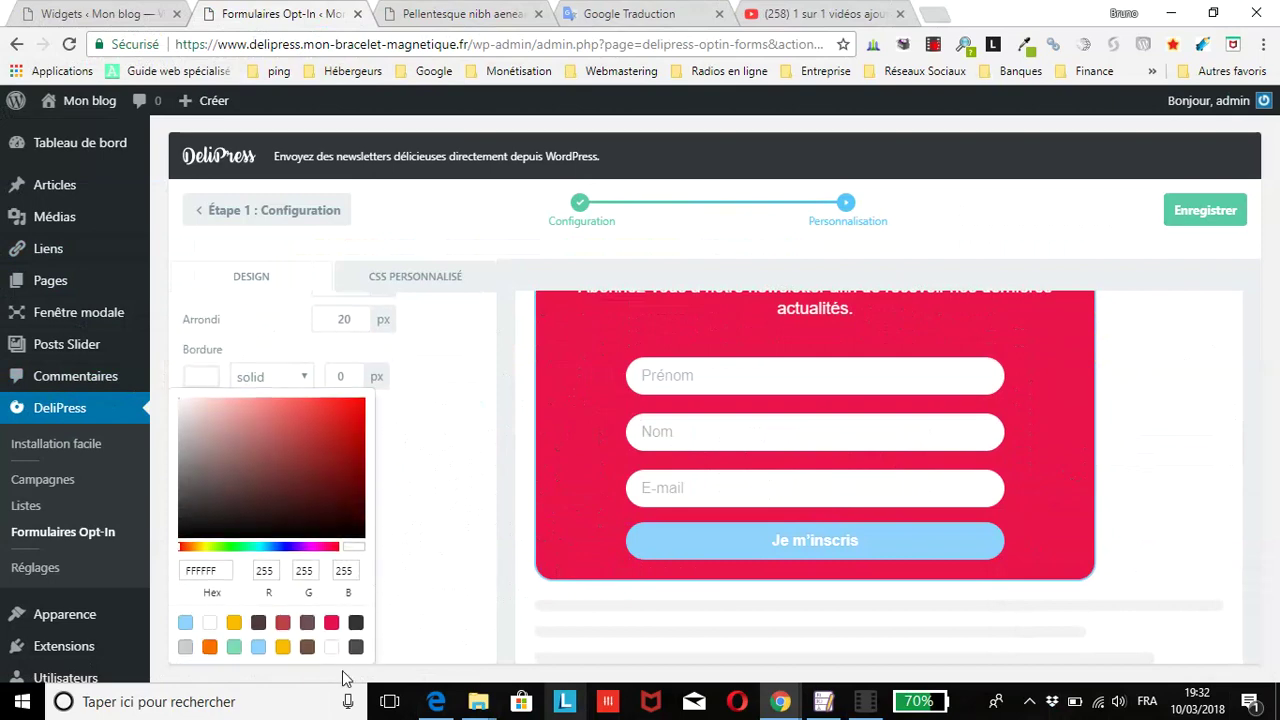
click(258, 624)
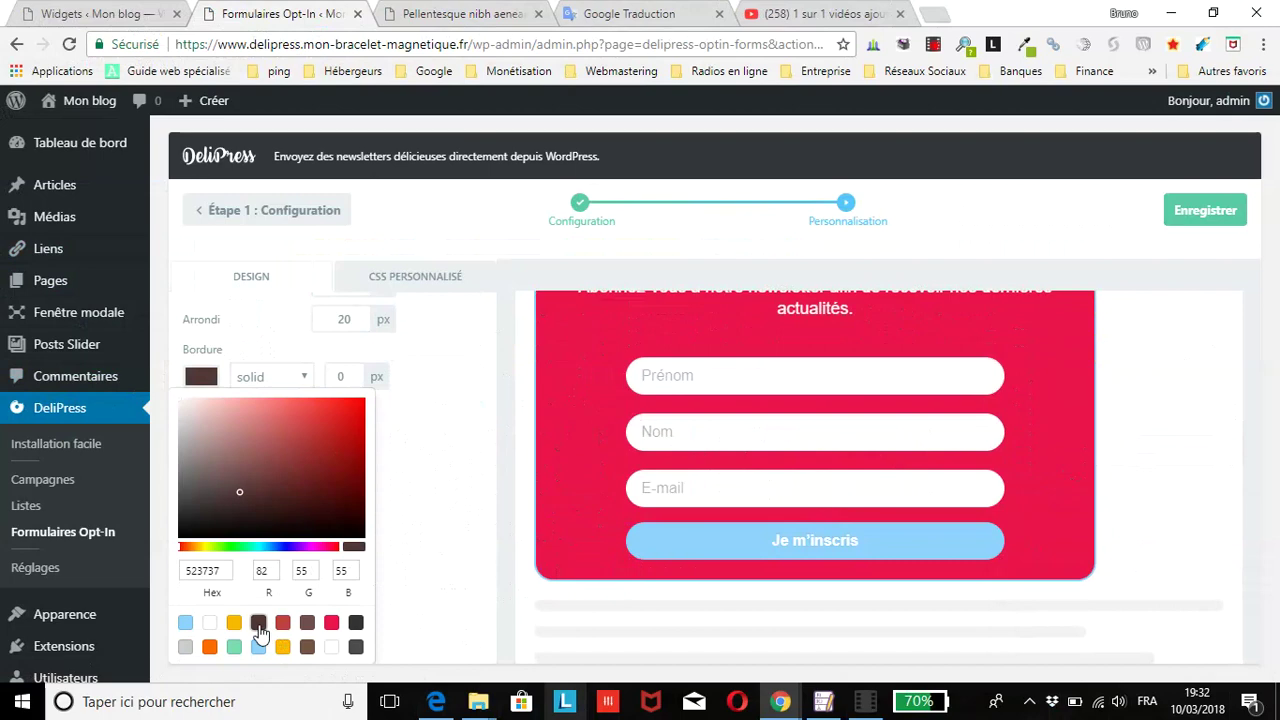
click(357, 375)
scroll(357, 375, up, 2)
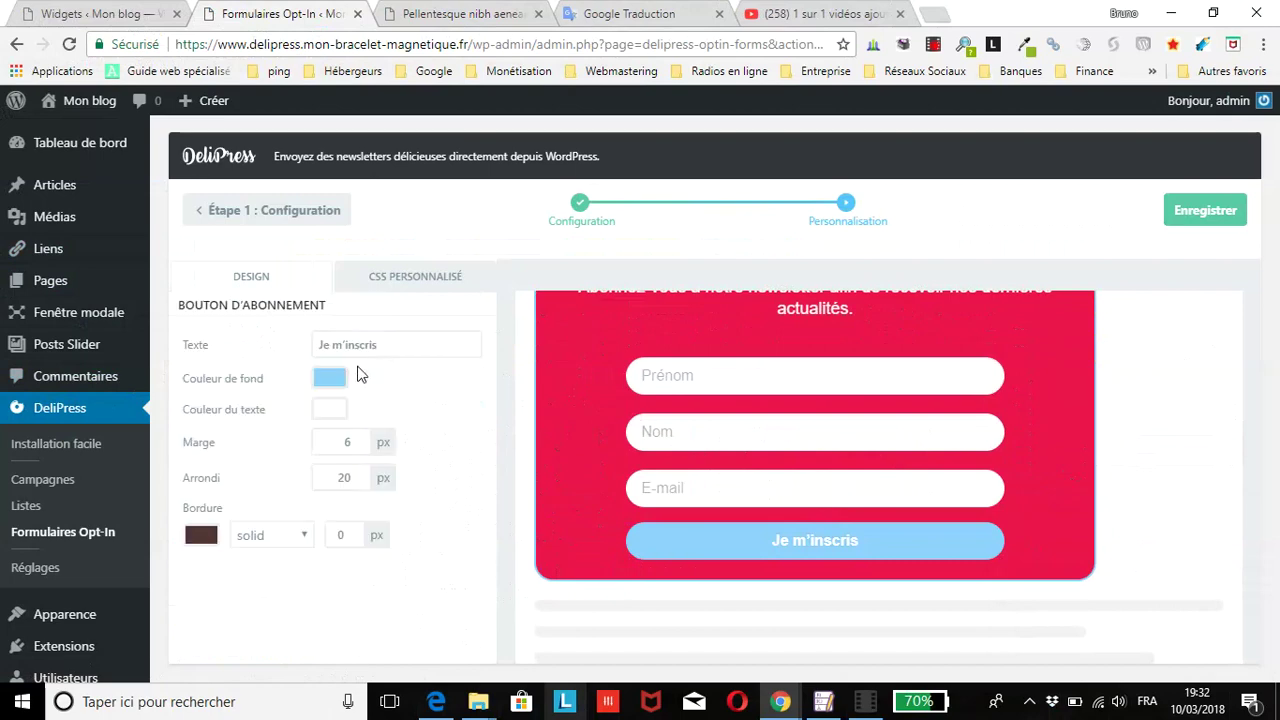
click(350, 531)
click(350, 531)
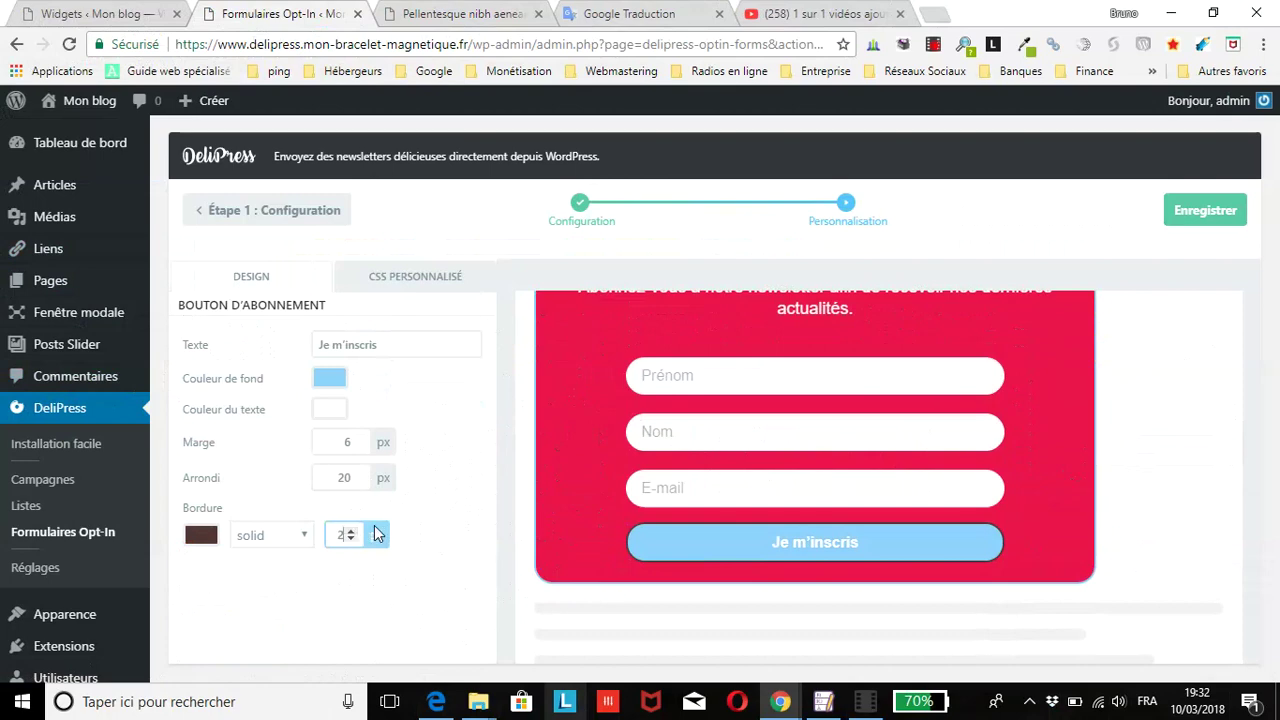
Look over the form's custom CSS settings and return to its design settings.
scroll(315, 546, up, 5)
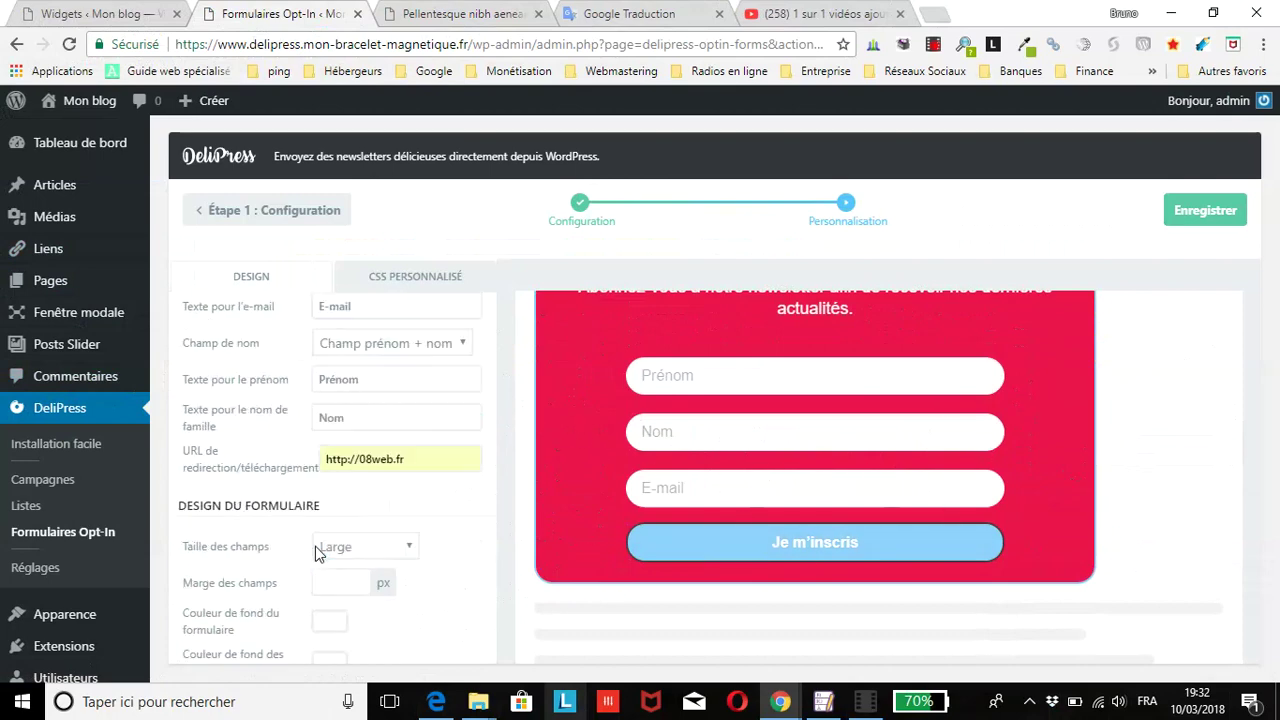
scroll(315, 546, up, 6)
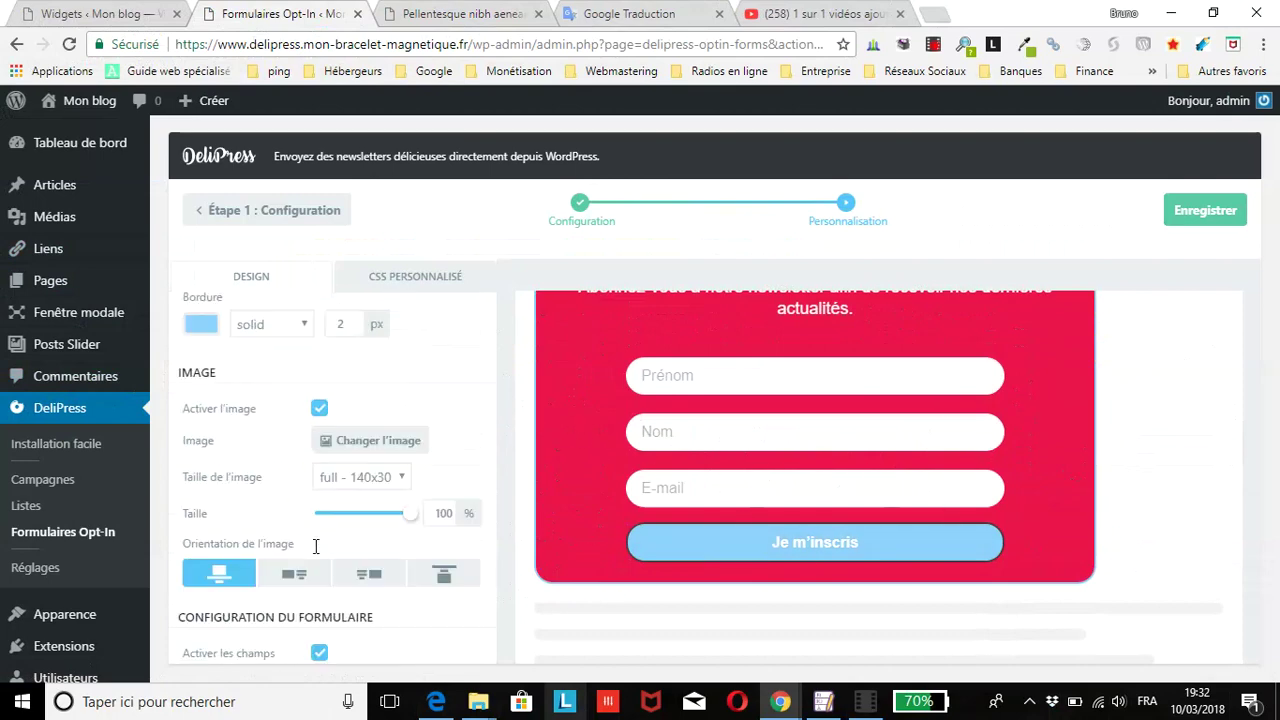
click(414, 282)
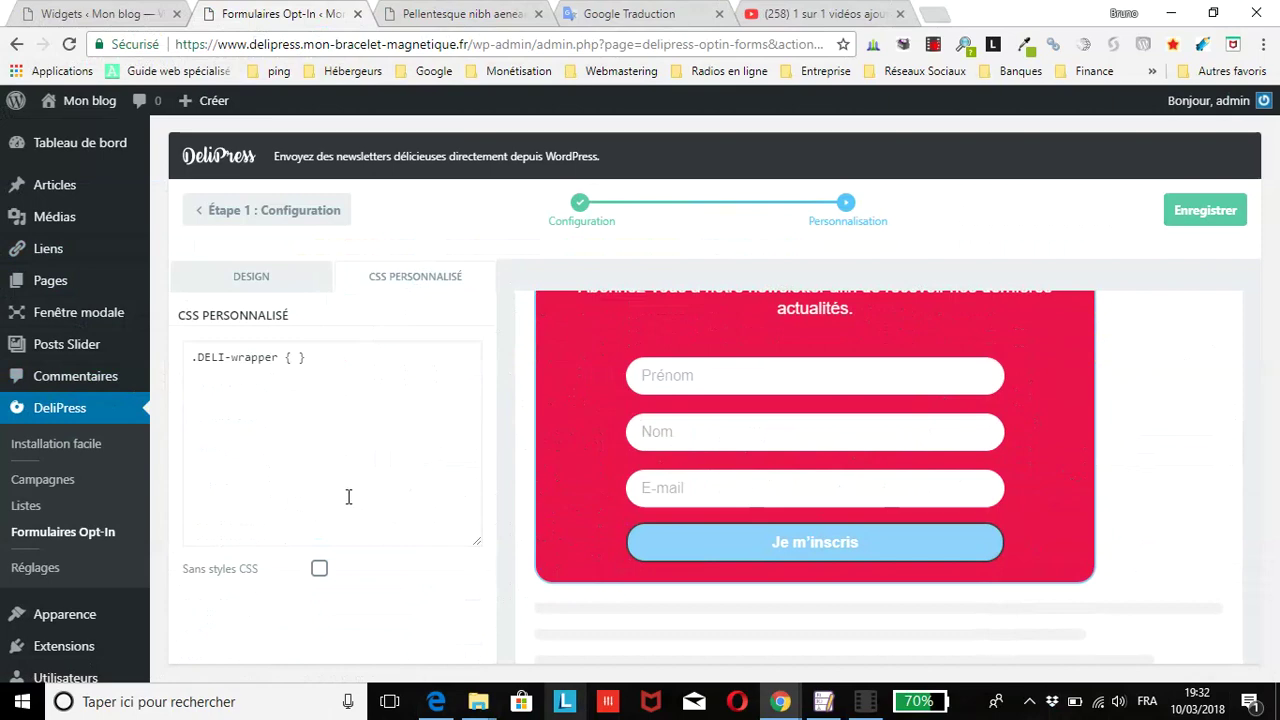
click(209, 289)
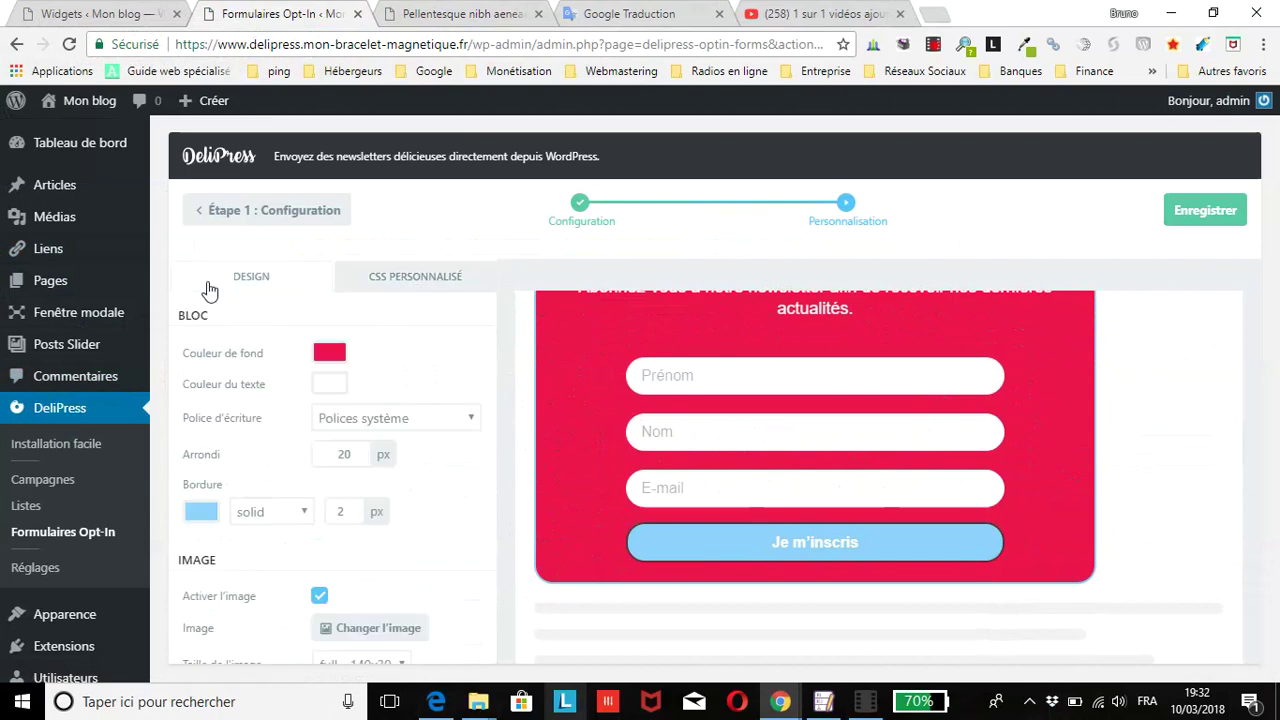
scroll(436, 495, down, 4)
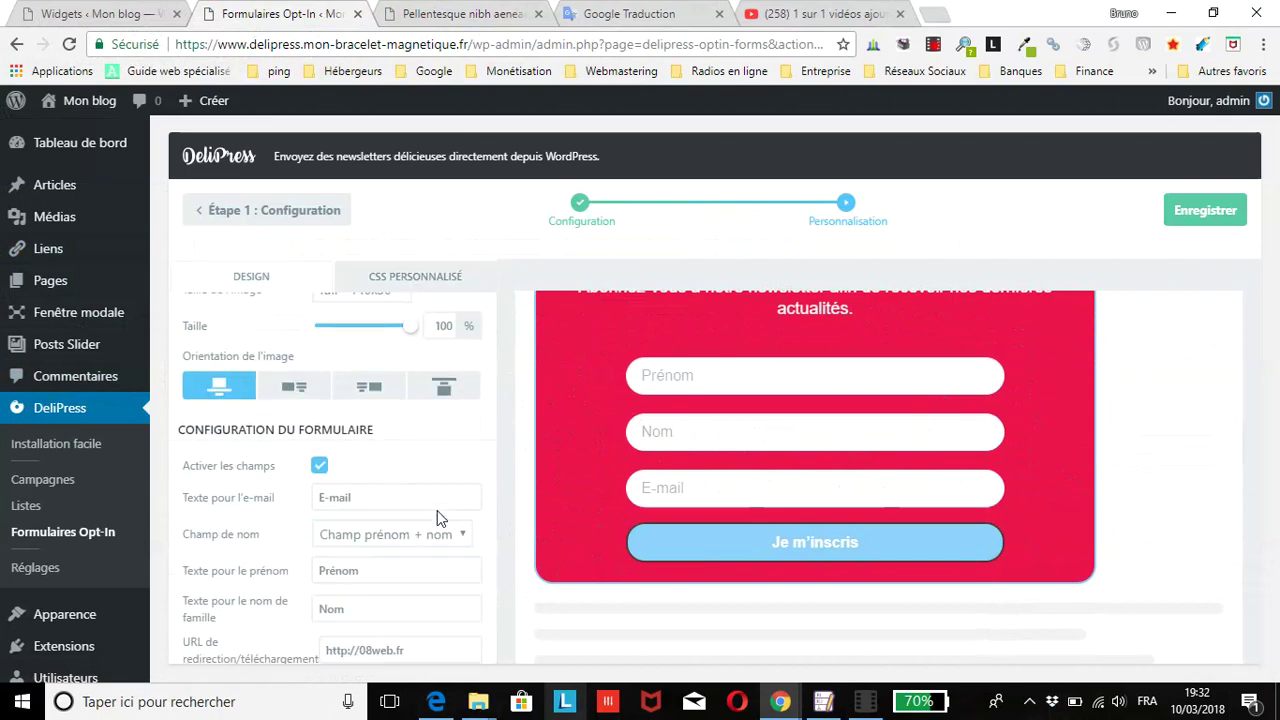
scroll(438, 514, down, 3)
Save the opt-in form and reload the blog article to check the restyled widget in its sidebar.
click(1204, 218)
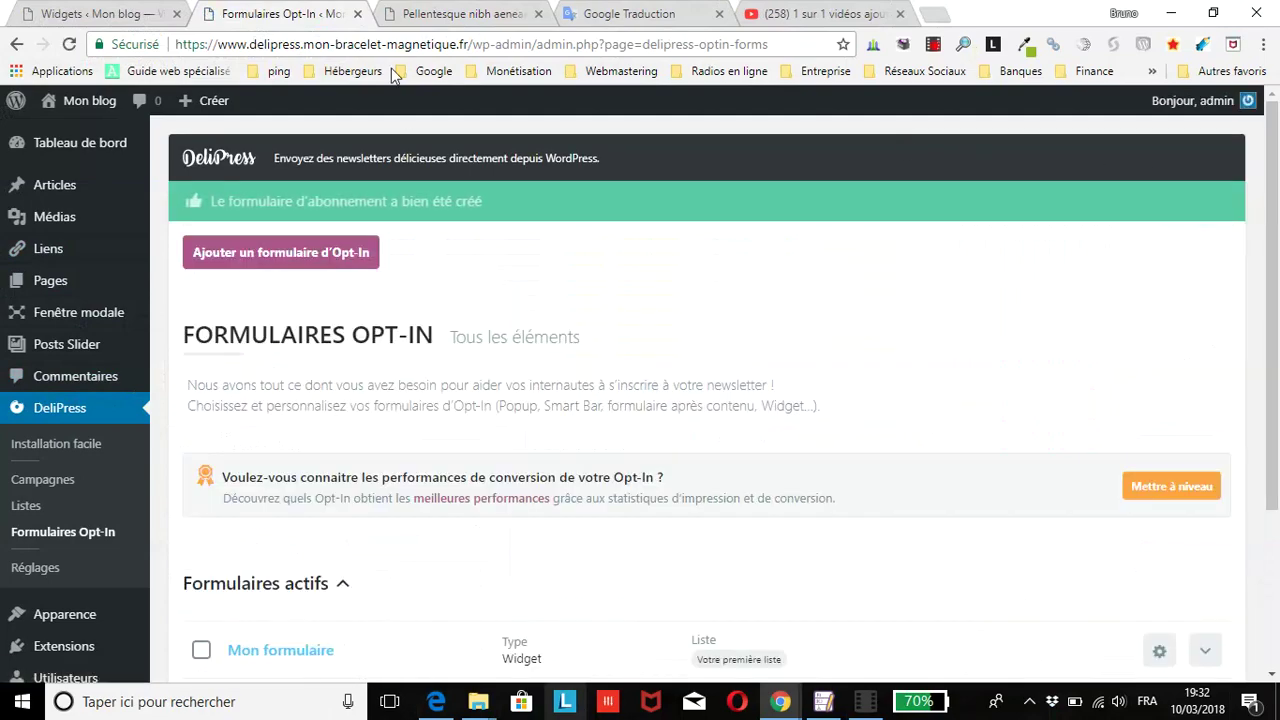
click(405, 14)
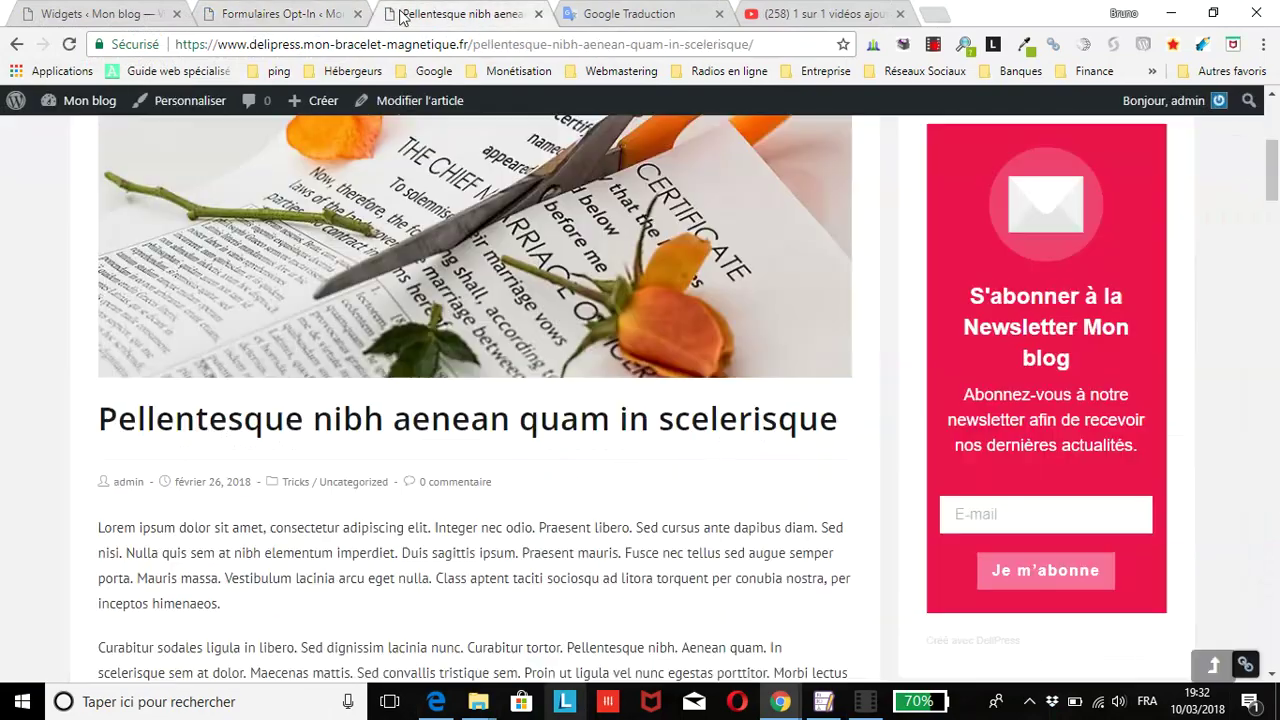
click(68, 46)
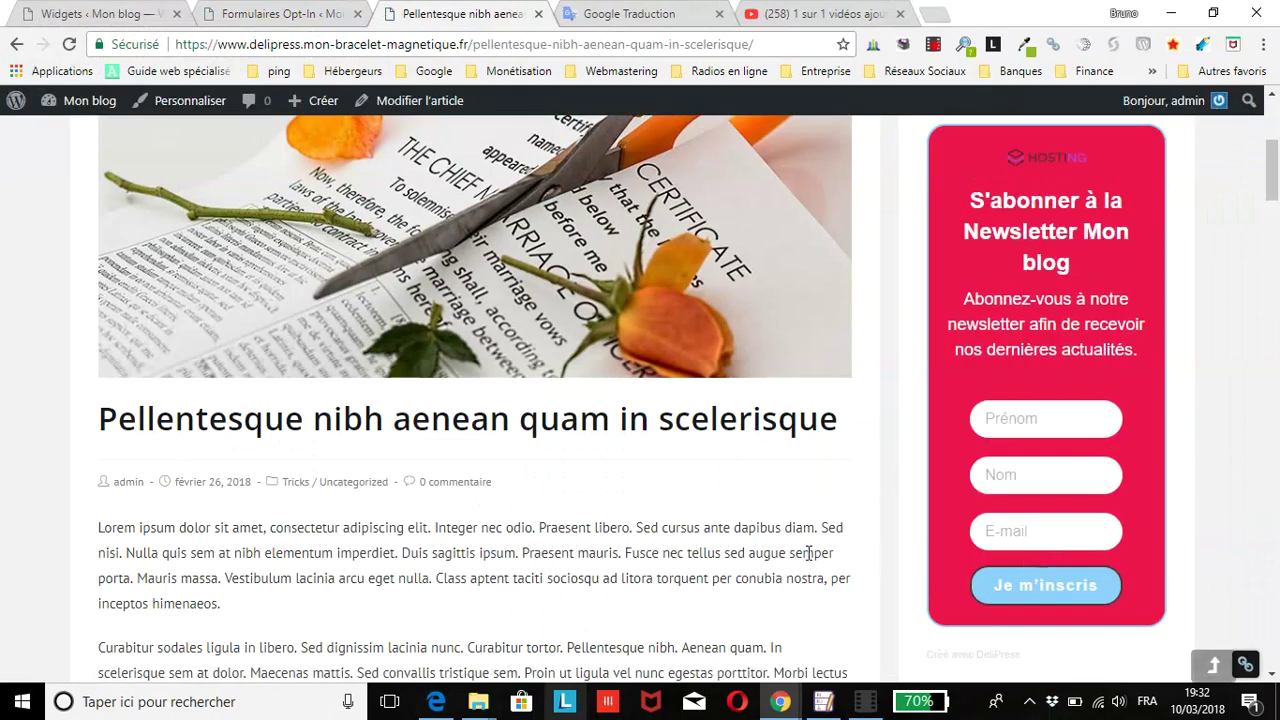
scroll(771, 557, up, 1)
scroll(900, 400, down, 1)
Open the existing opt-in form "Mon formulaire" for editing and proceed to its Personnalisation stage.
click(97, 12)
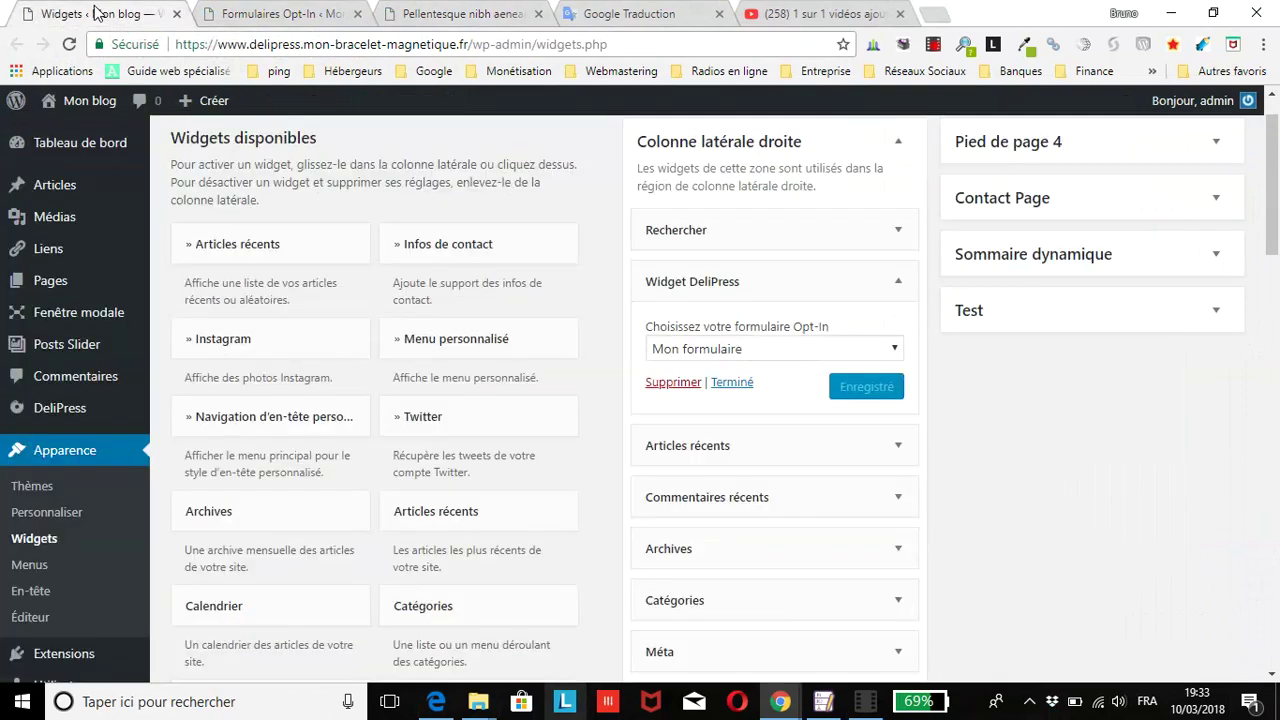
click(216, 13)
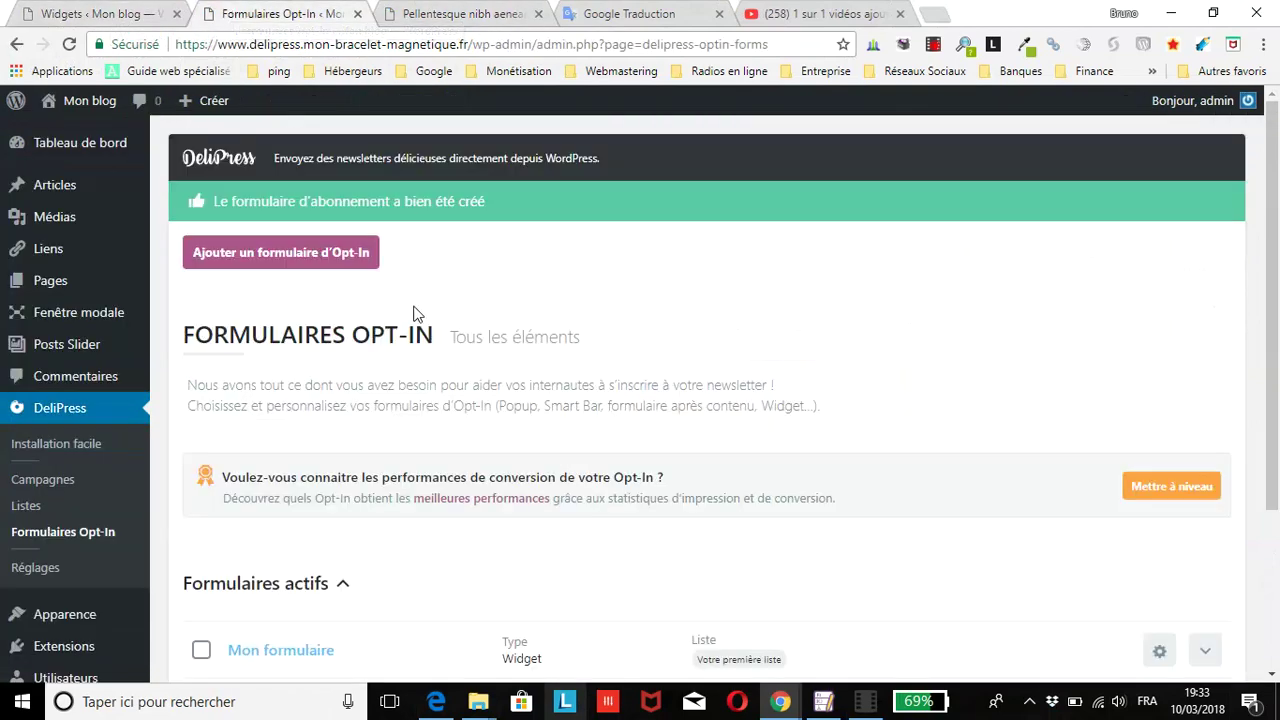
scroll(415, 313, down, 3)
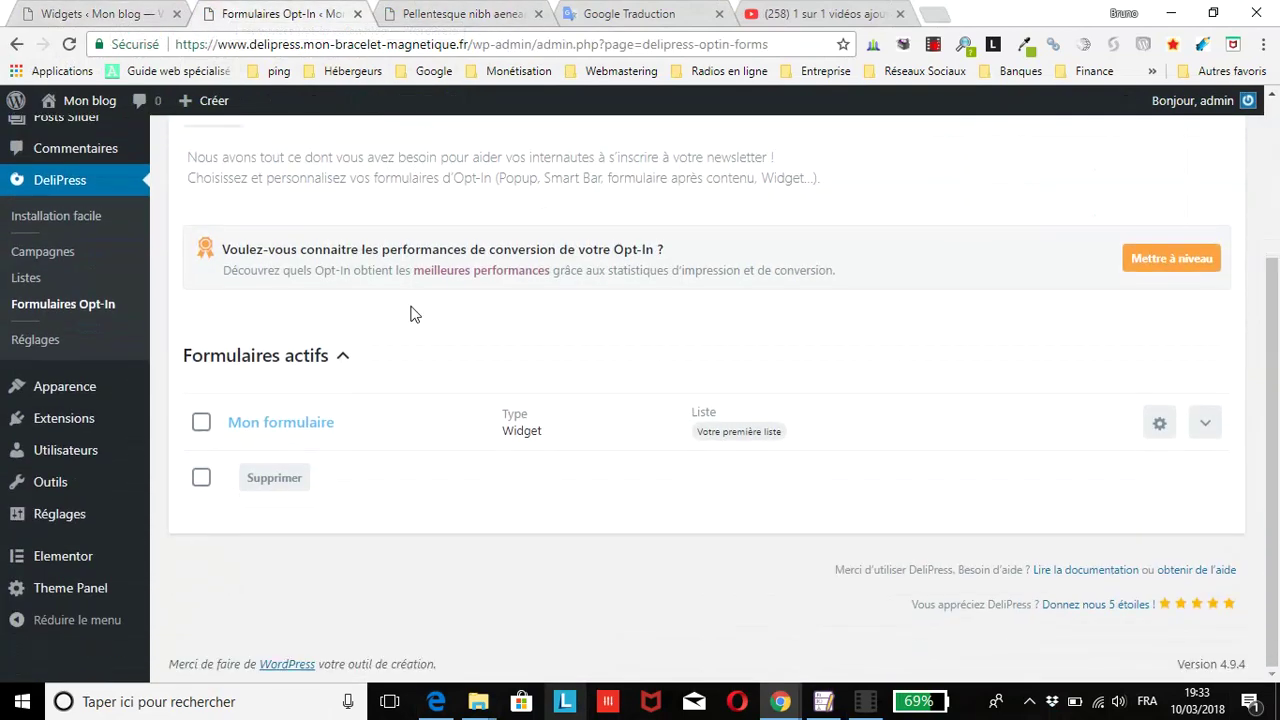
click(1160, 424)
scroll(1162, 429, down, 2)
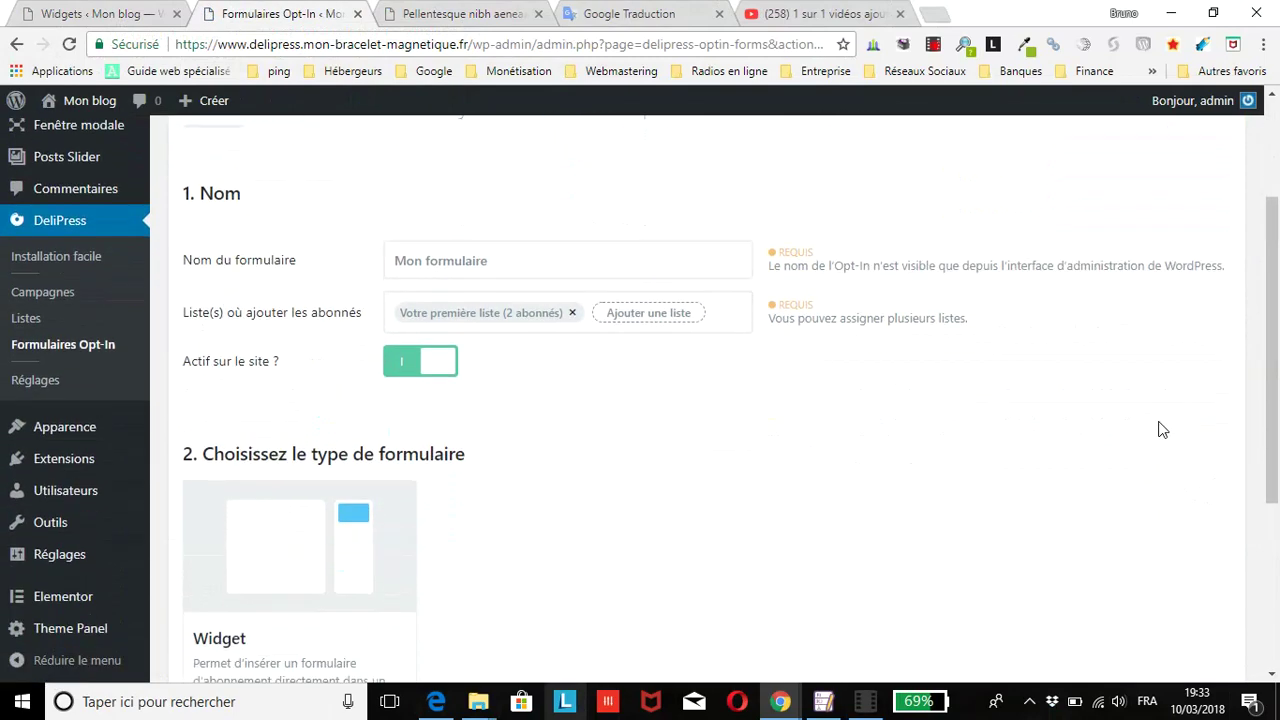
scroll(1160, 432, down, 3)
click(826, 540)
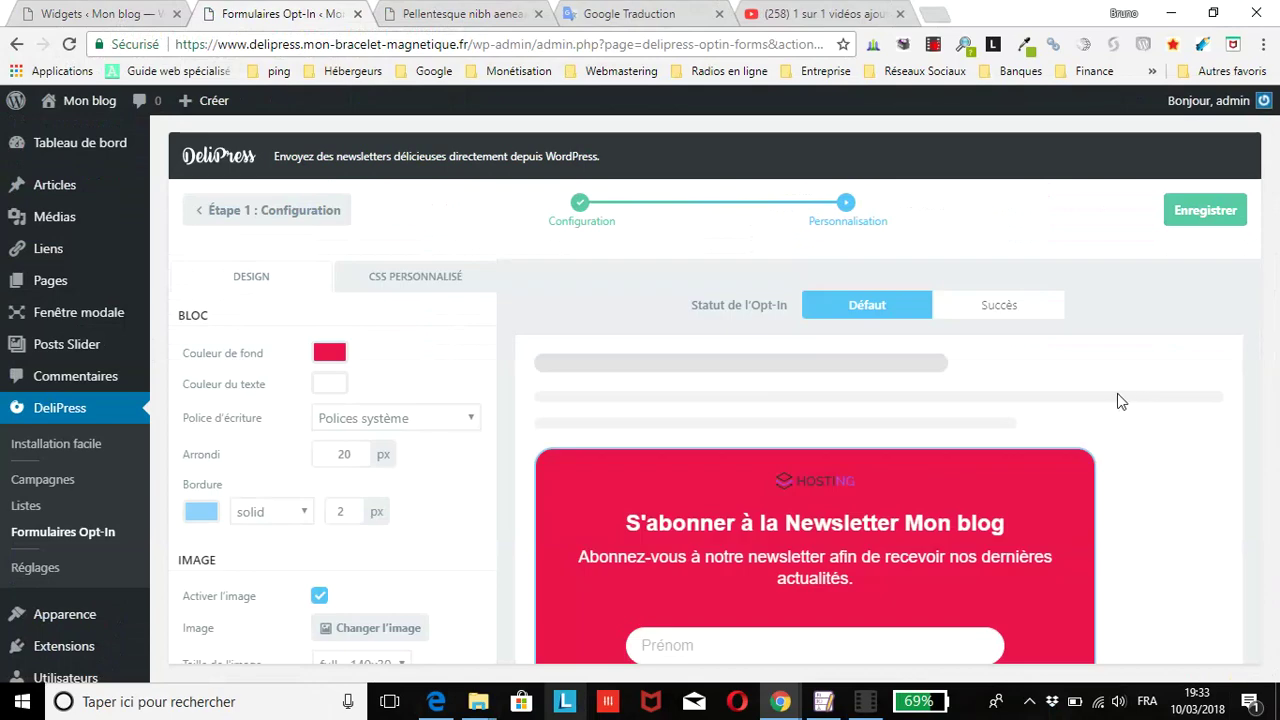
Examine the form's preview and compare its title and description with the widget shown on the blog article.
scroll(1118, 402, down, 2)
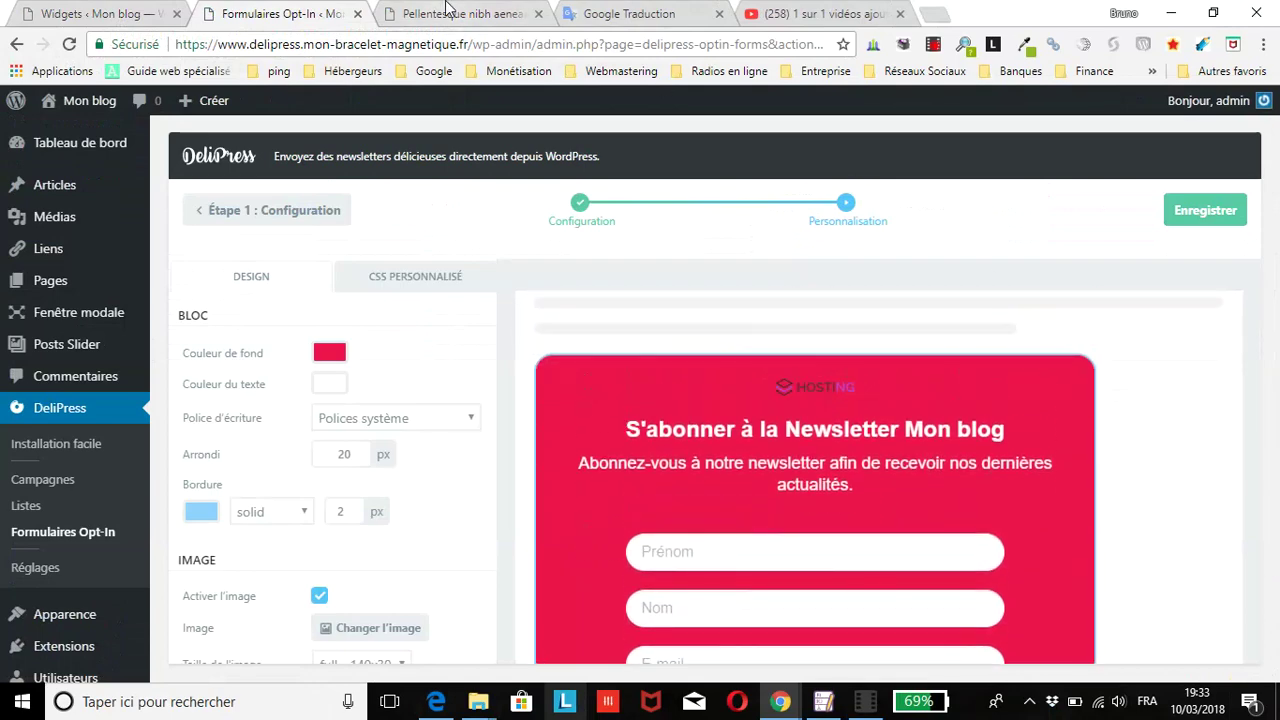
click(448, 10)
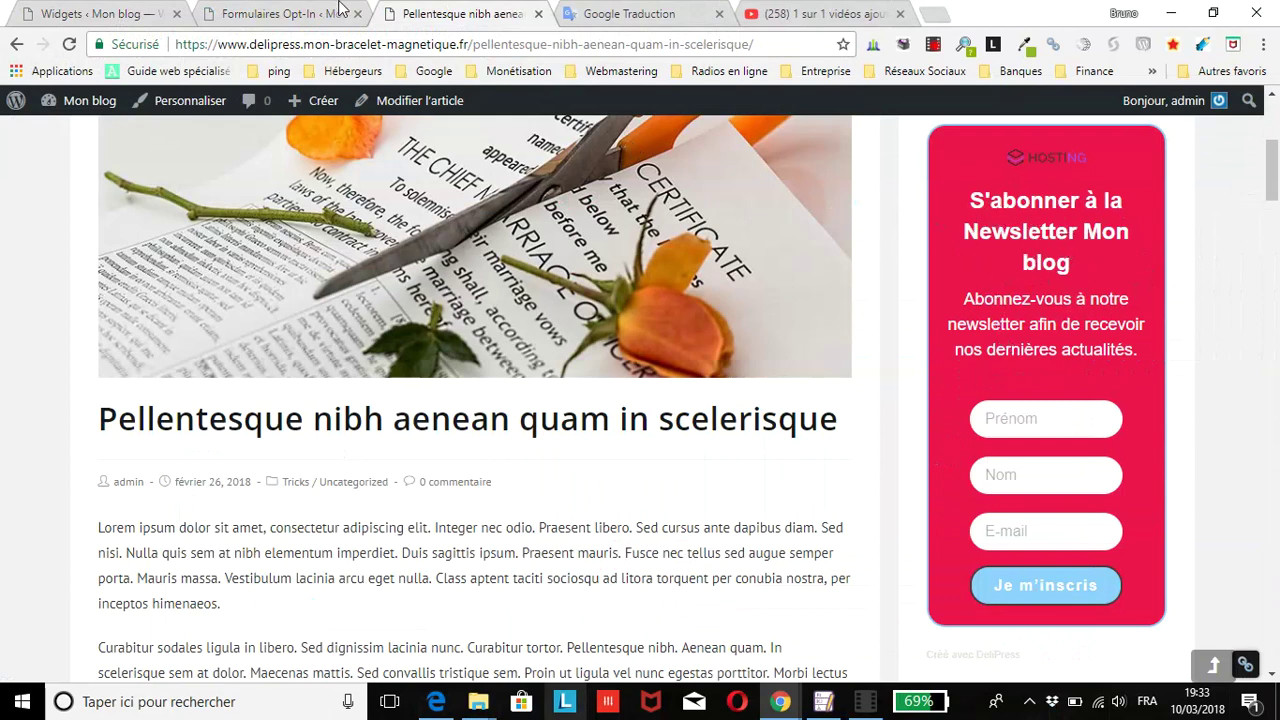
click(292, 13)
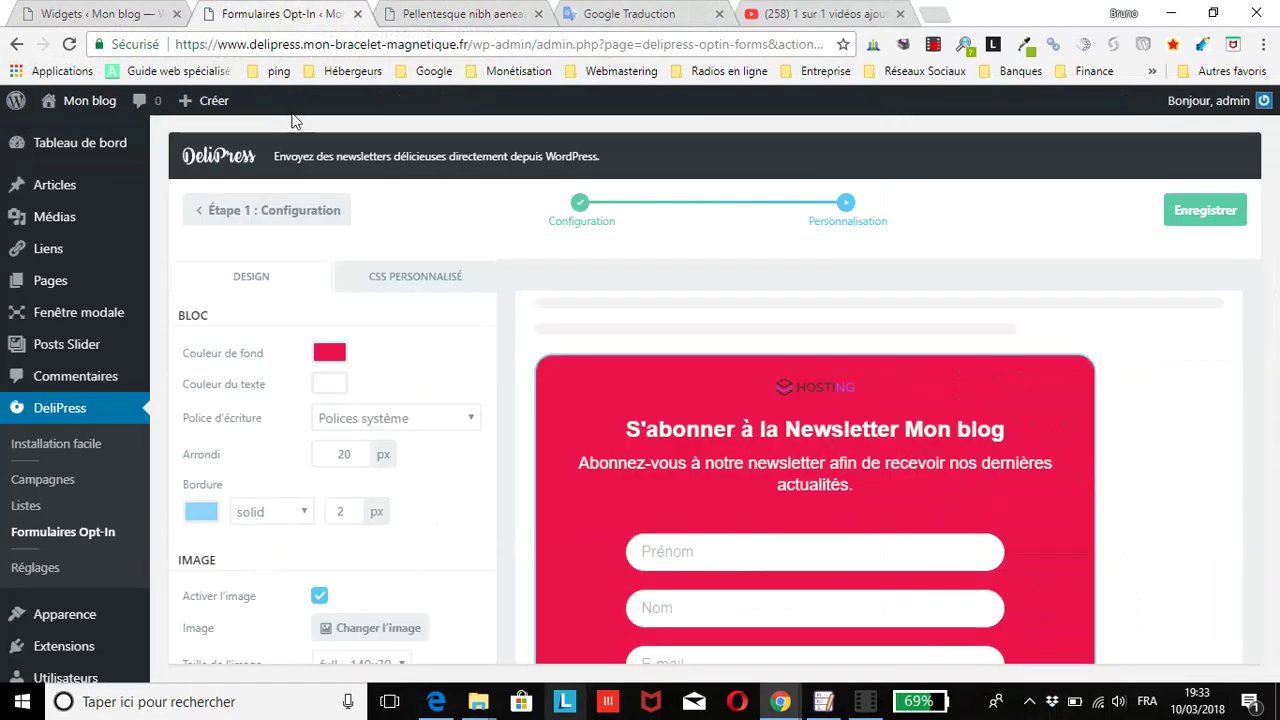
scroll(255, 360, down, 2)
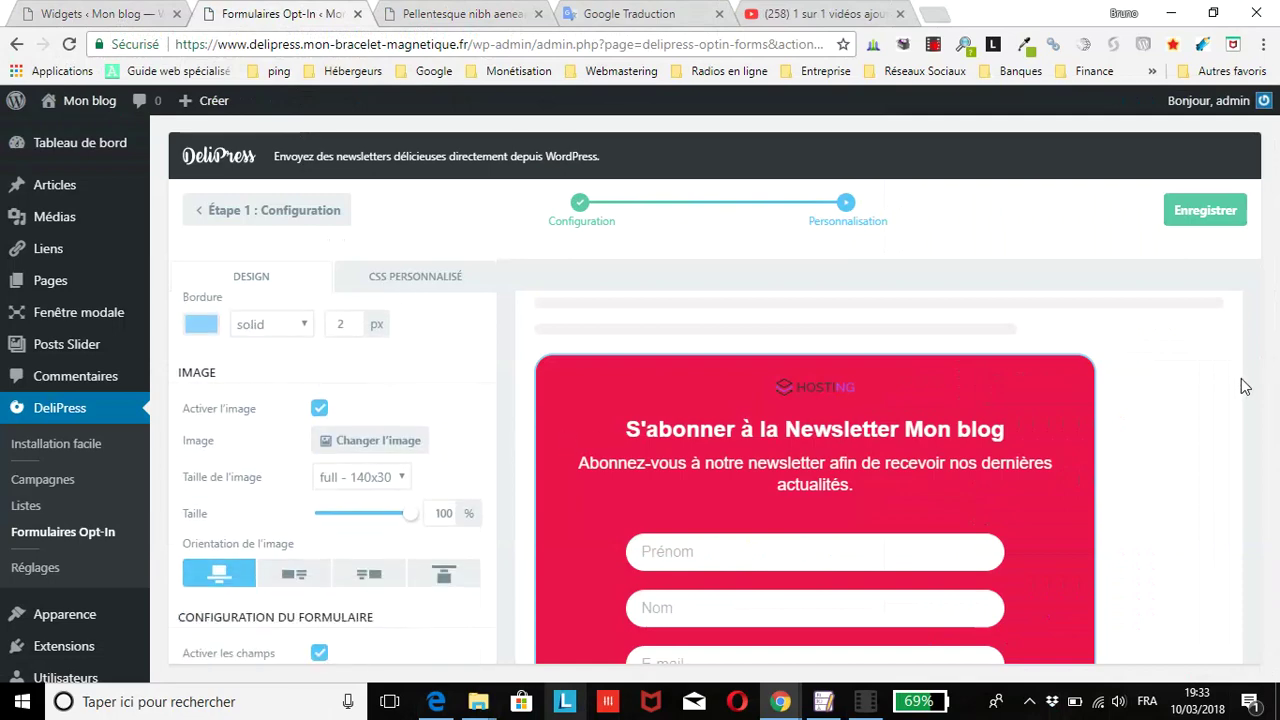
scroll(1240, 384, down, 1)
scroll(1247, 389, up, 2)
scroll(1247, 389, up, 1)
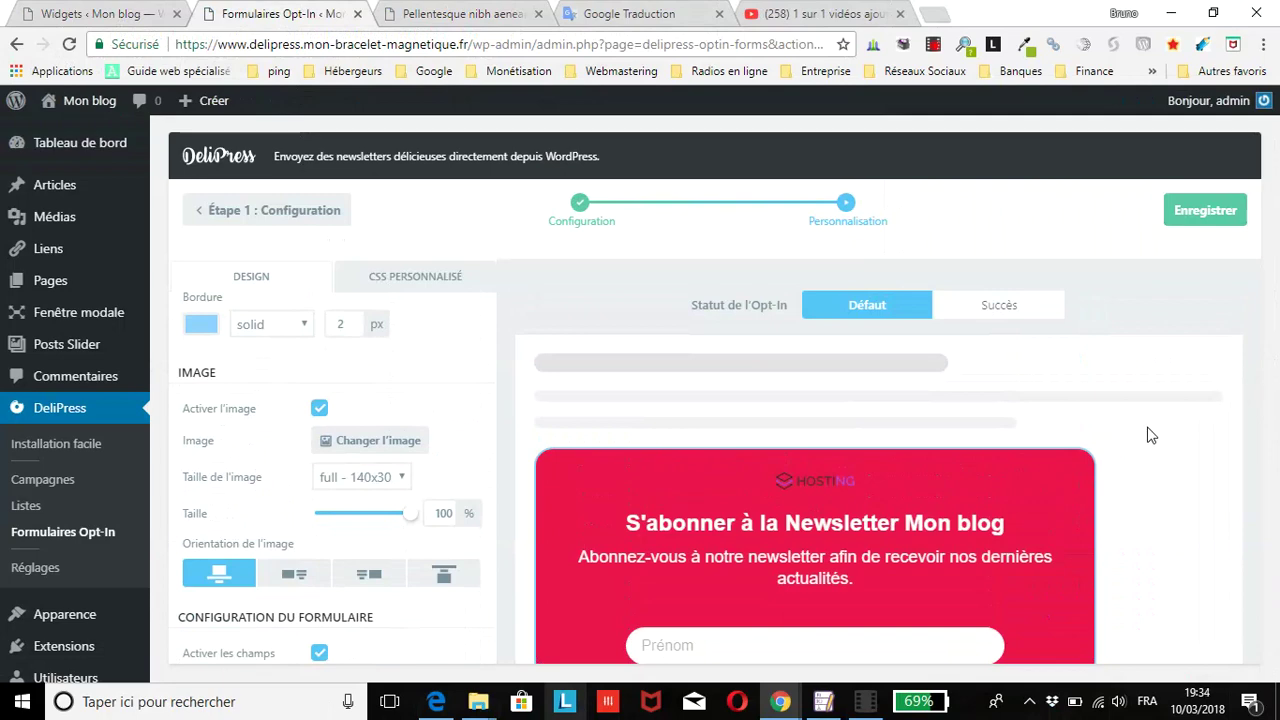
scroll(1194, 451, down, 2)
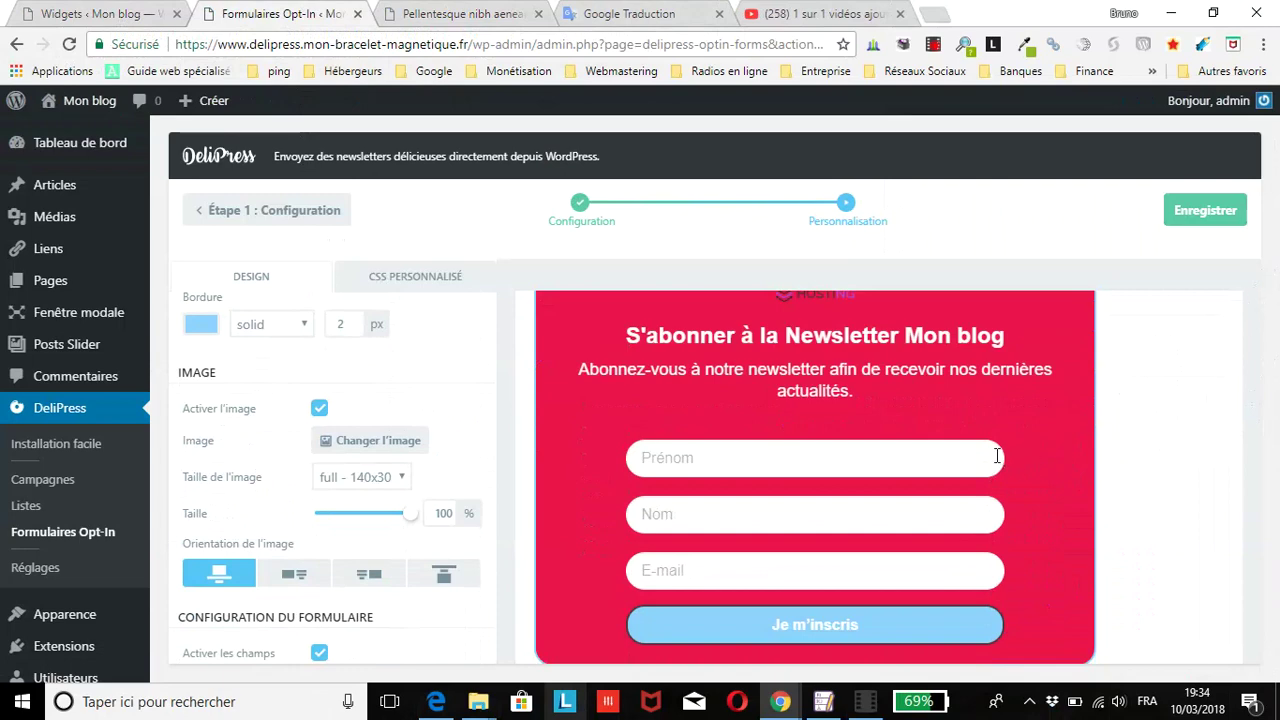
scroll(995, 456, up, 2)
scroll(995, 456, down, 2)
scroll(983, 365, up, 1)
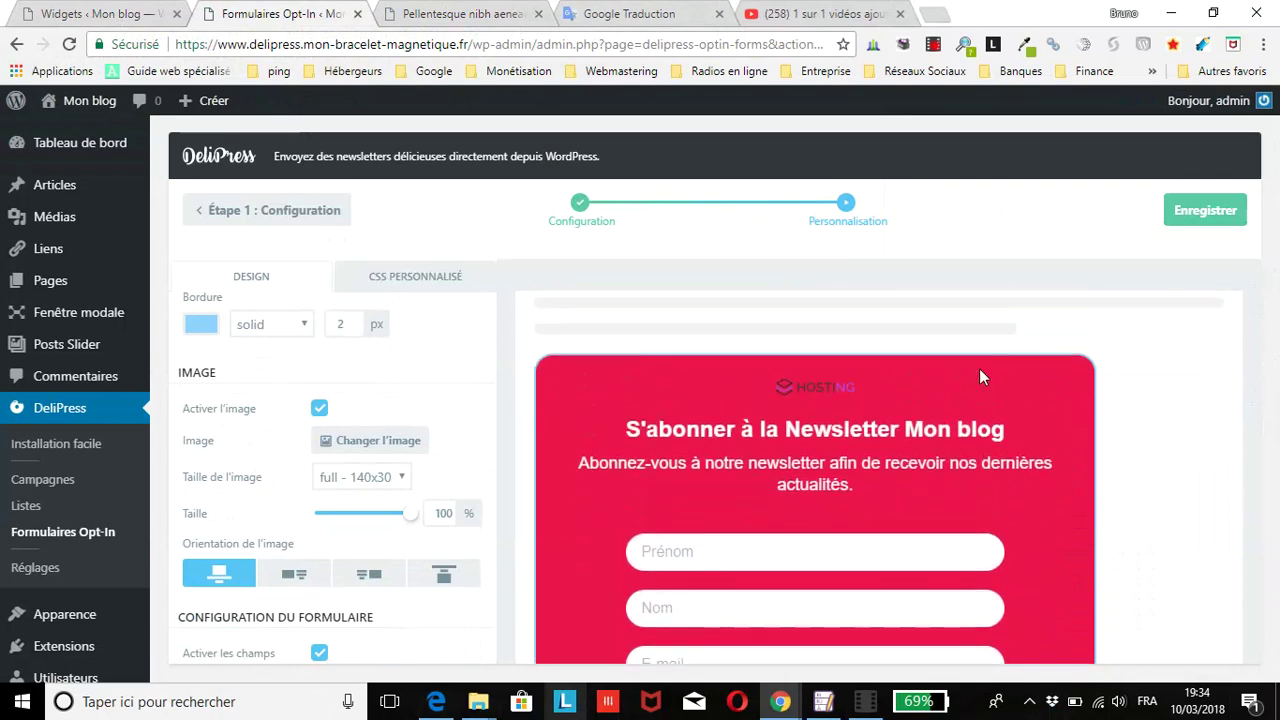
Change the form's title to "Abonnez-vous à ma Newsletter".
click(735, 430)
click(1015, 428)
click(763, 428)
key(BackSpace)
text(m)
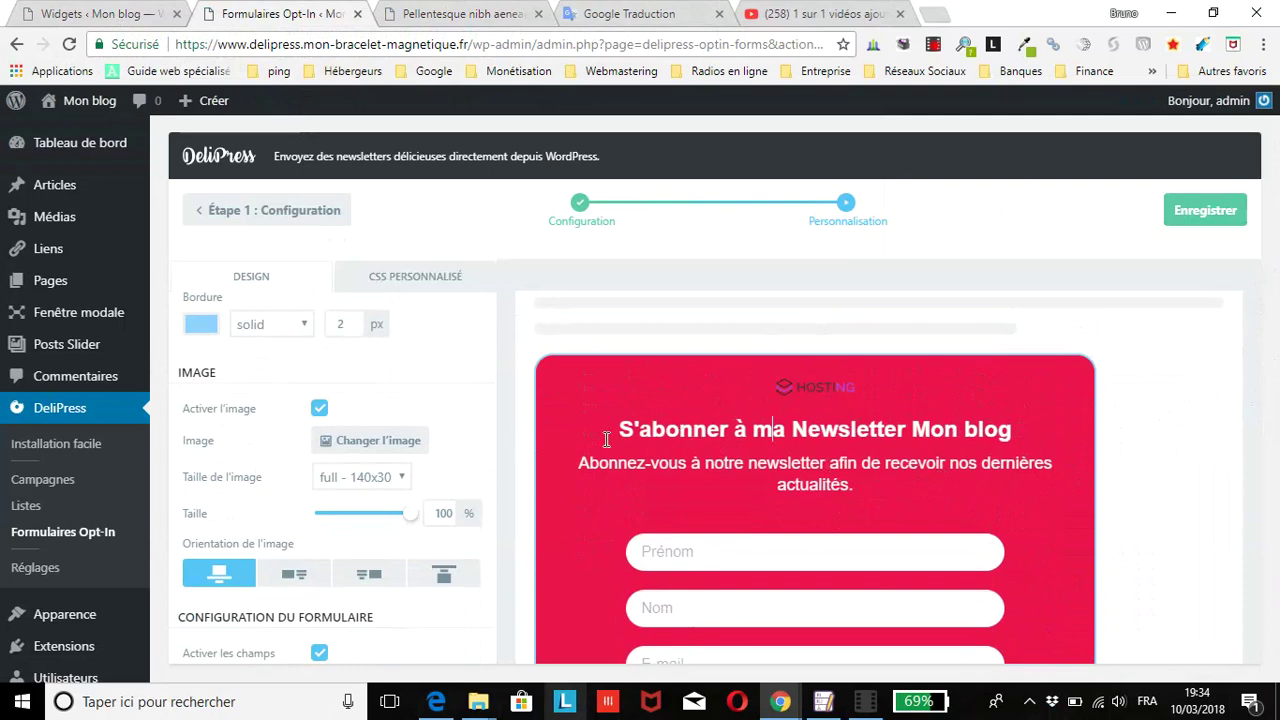
drag(654, 429, 622, 430)
text(A)
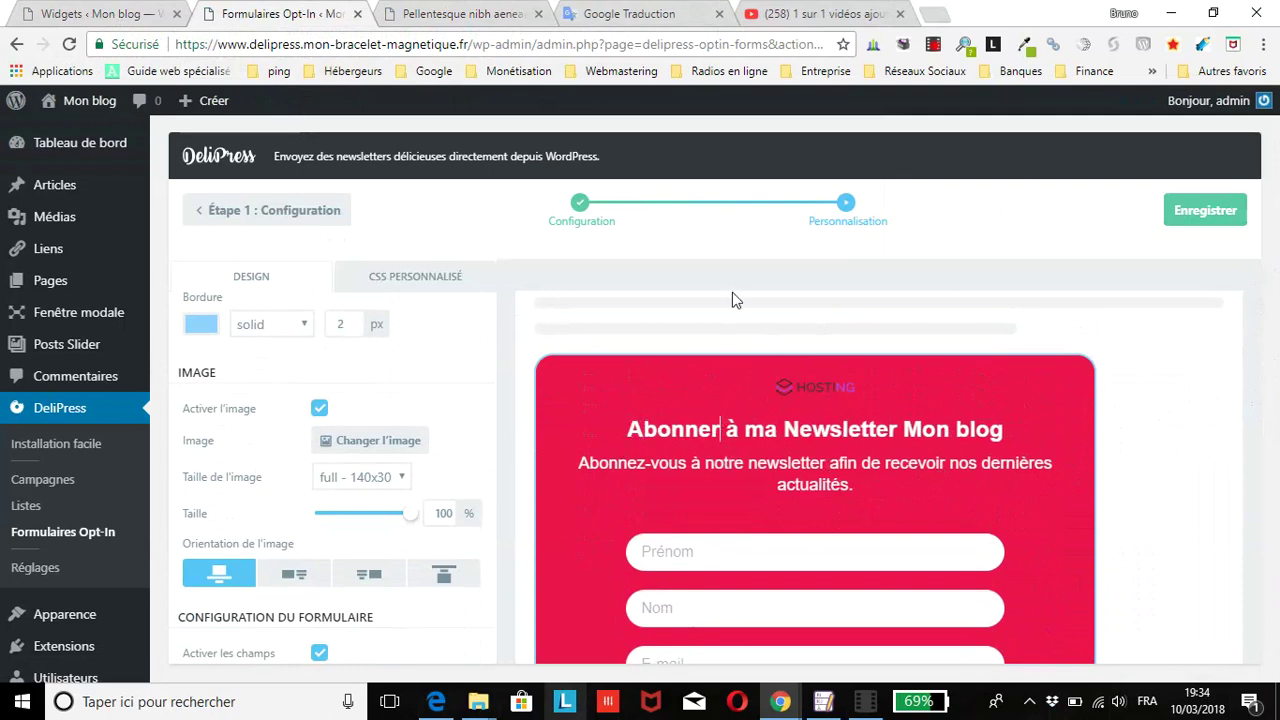
key(BackSpace)
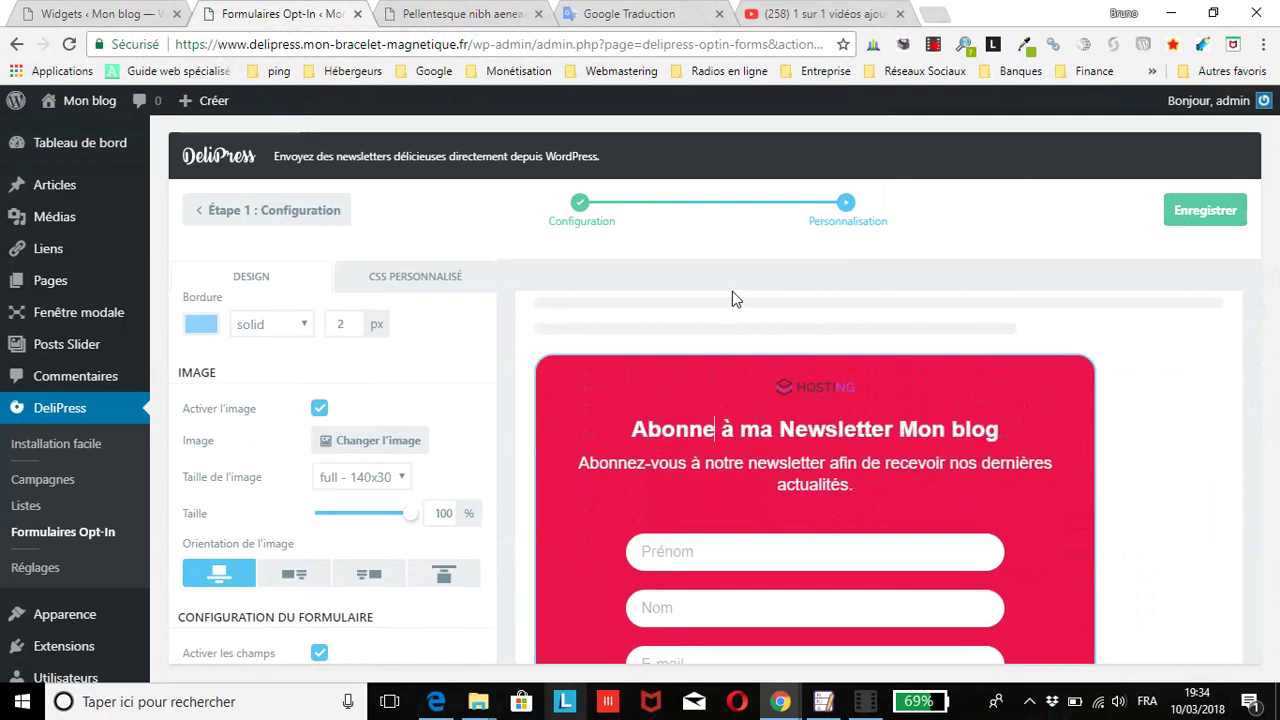
text(z-)
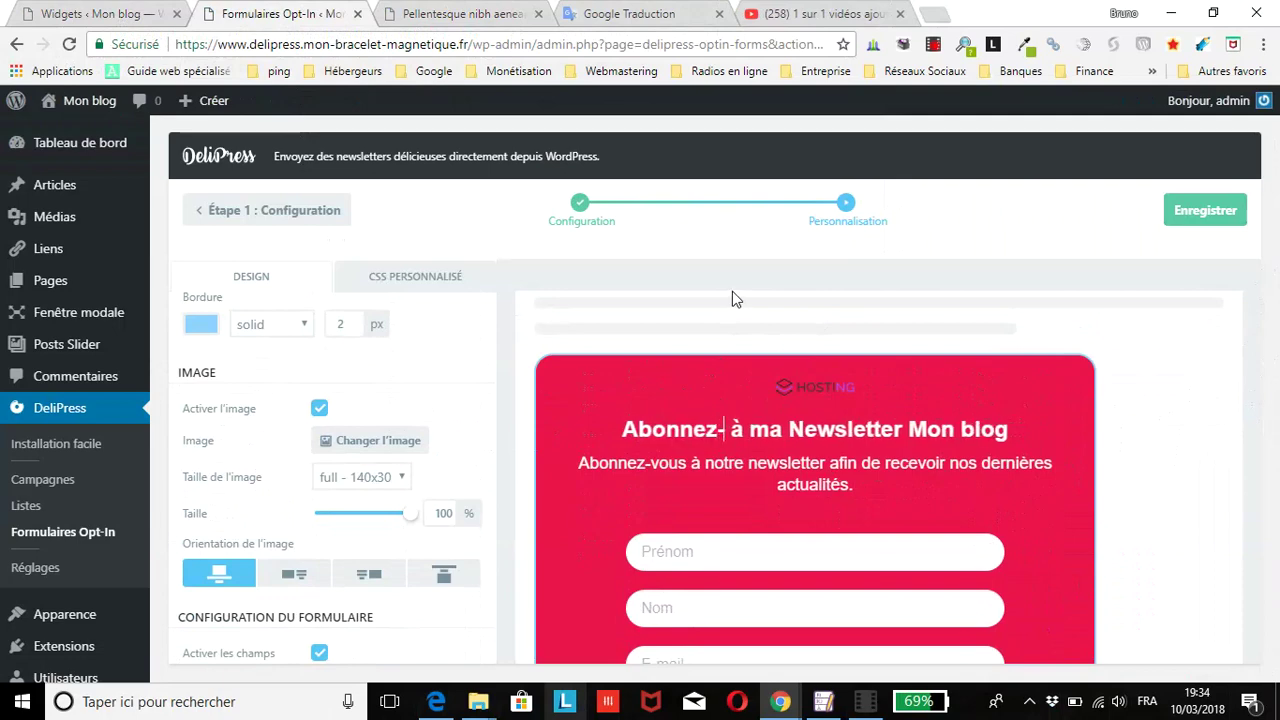
text(vous)
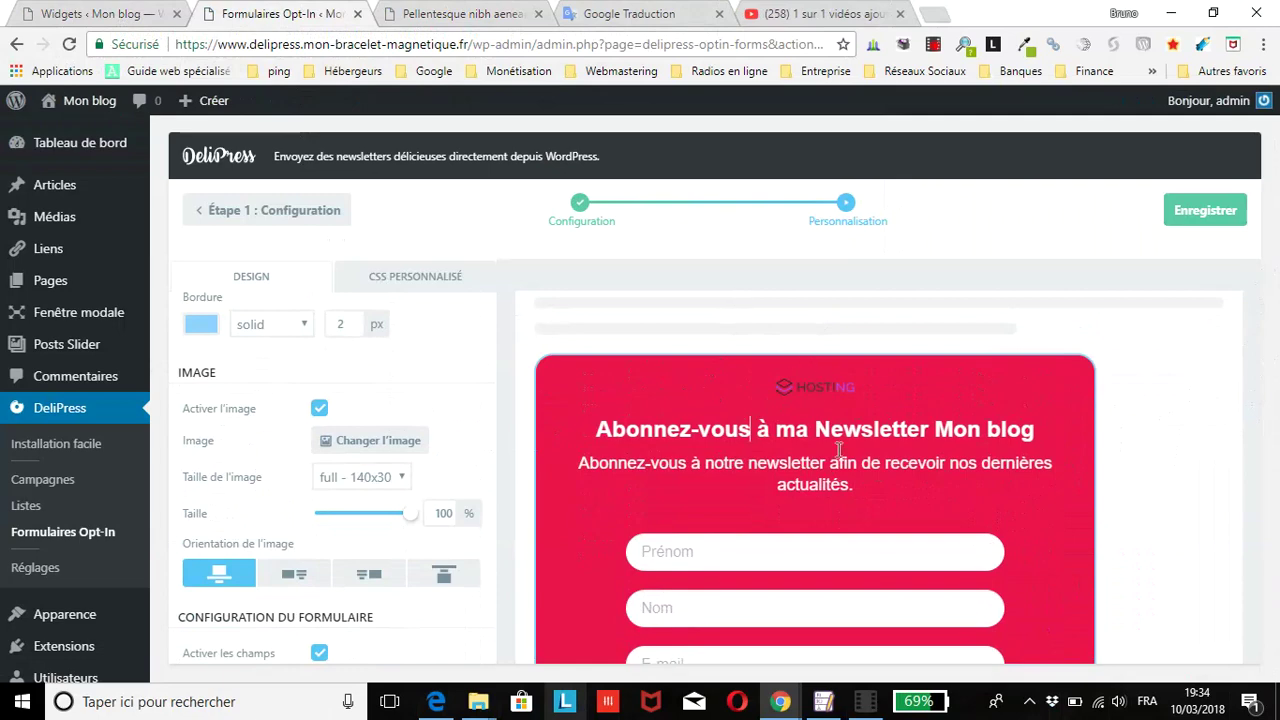
drag(921, 428, 1001, 428)
key(BackSpace)
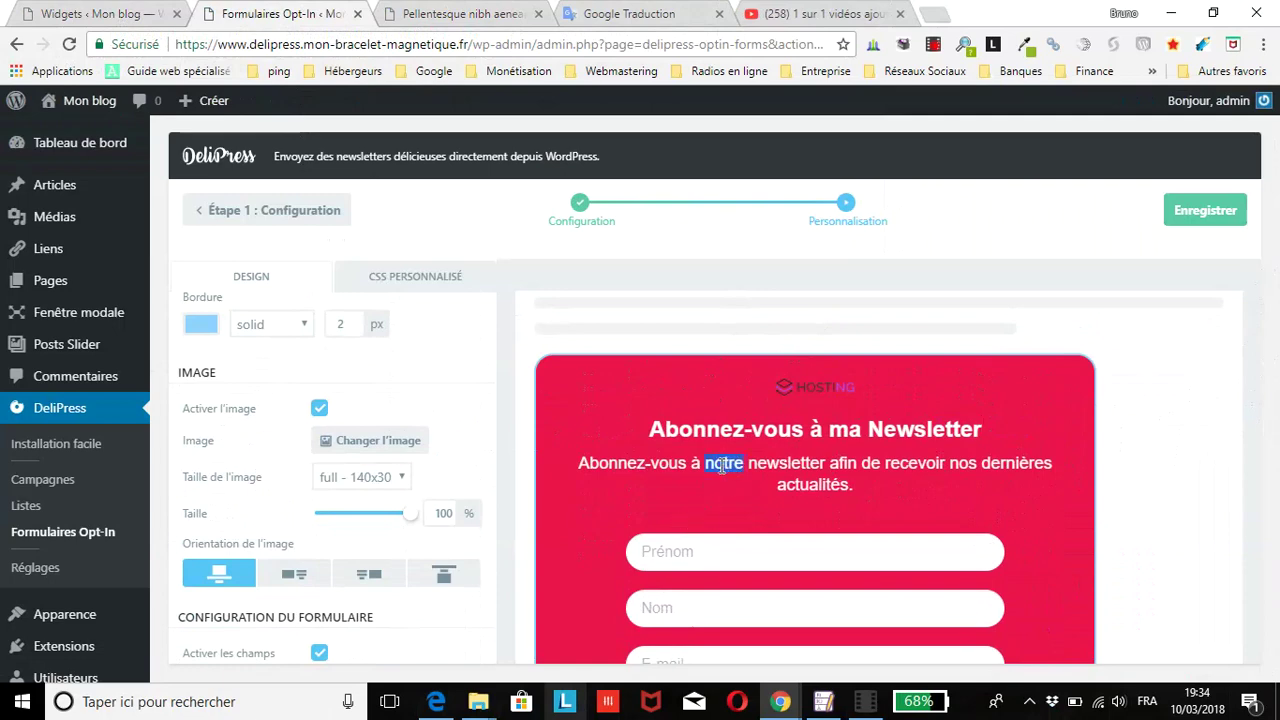
Reword the form's description to "Abonnez-vous à ma newsletter afin de recevoir mes dernières actualités.".
text(ma)
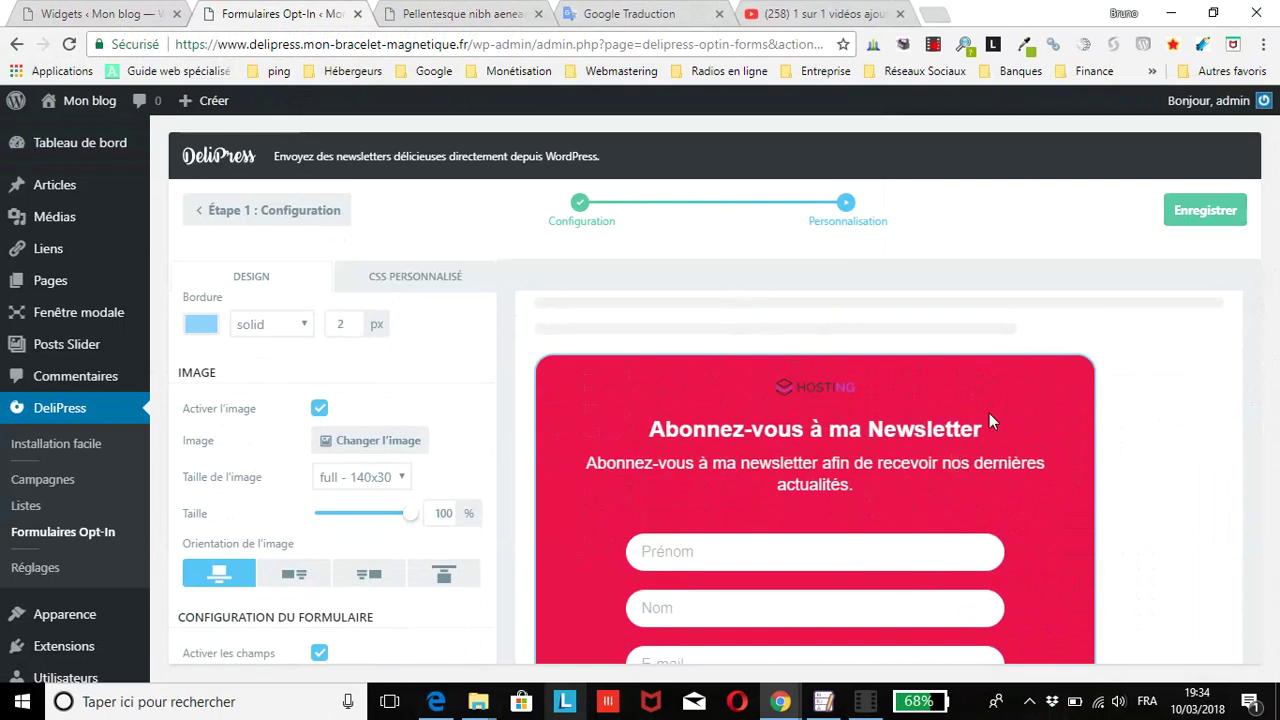
key(BackSpace)
key(BackSpace)
text(me)
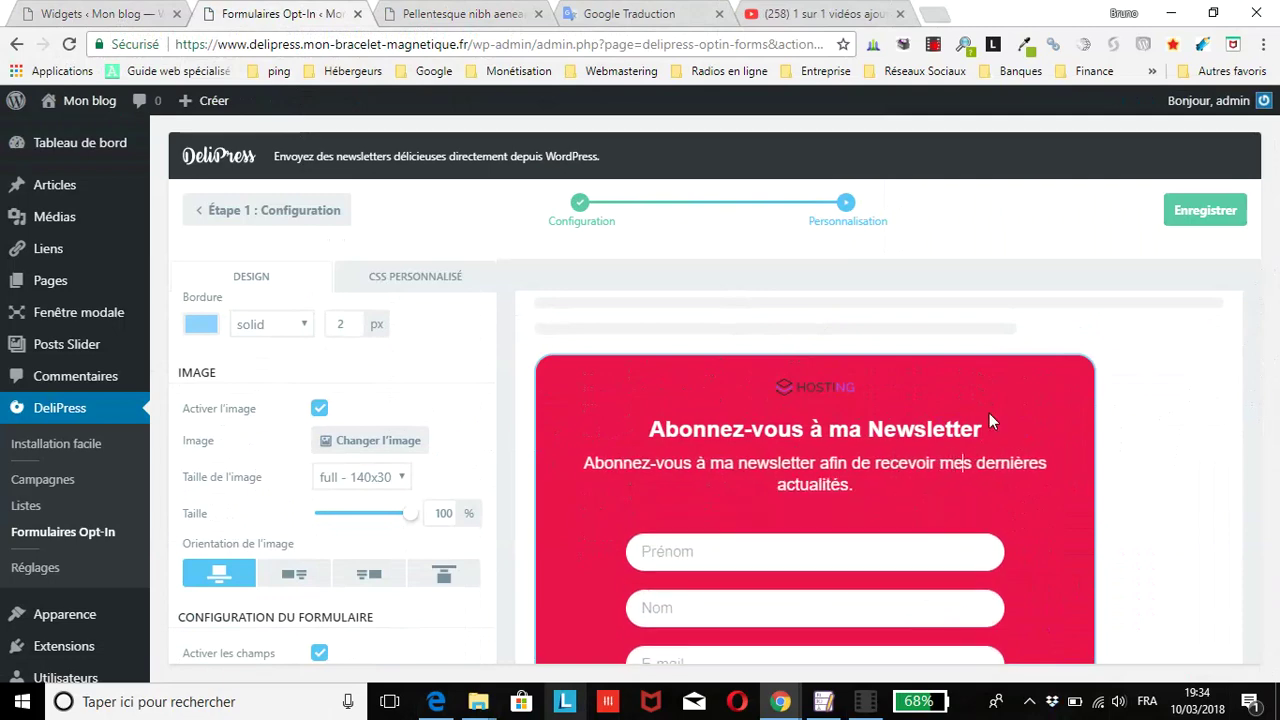
Save the form, reload the blog article to check the reworded sidebar widget, and return to the opt-in forms list.
scroll(552, 483, down, 3)
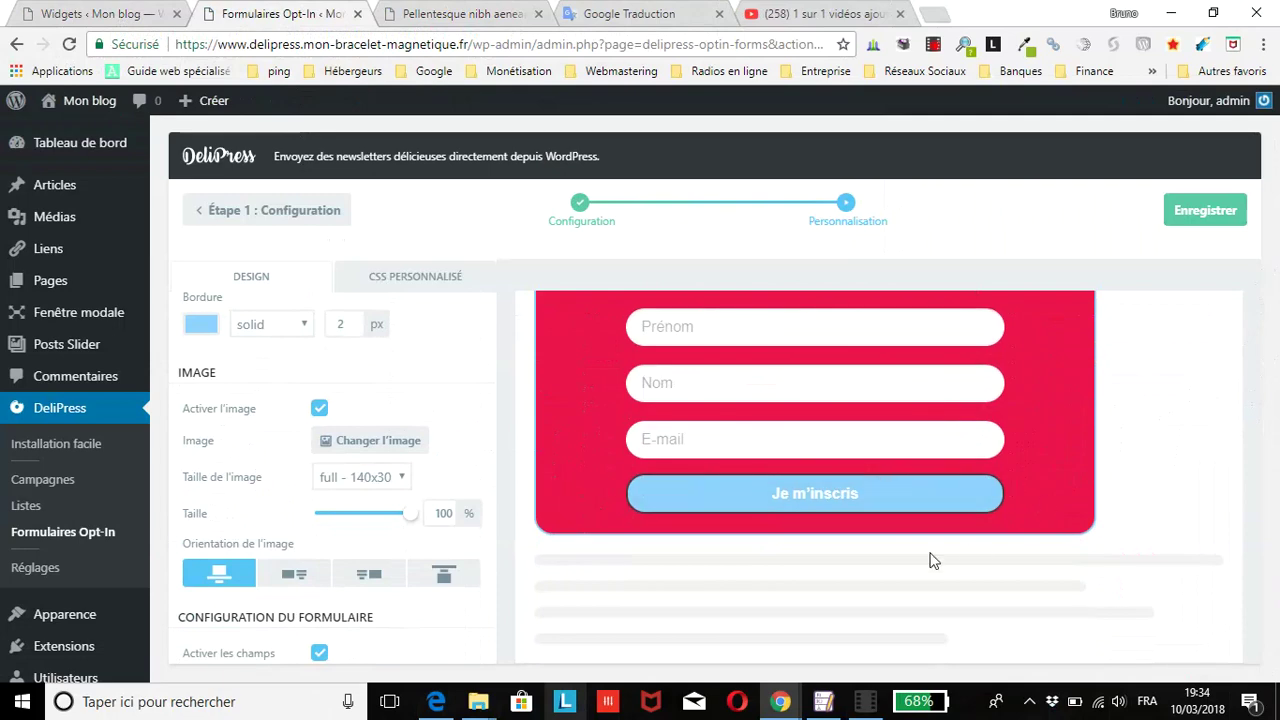
click(1205, 210)
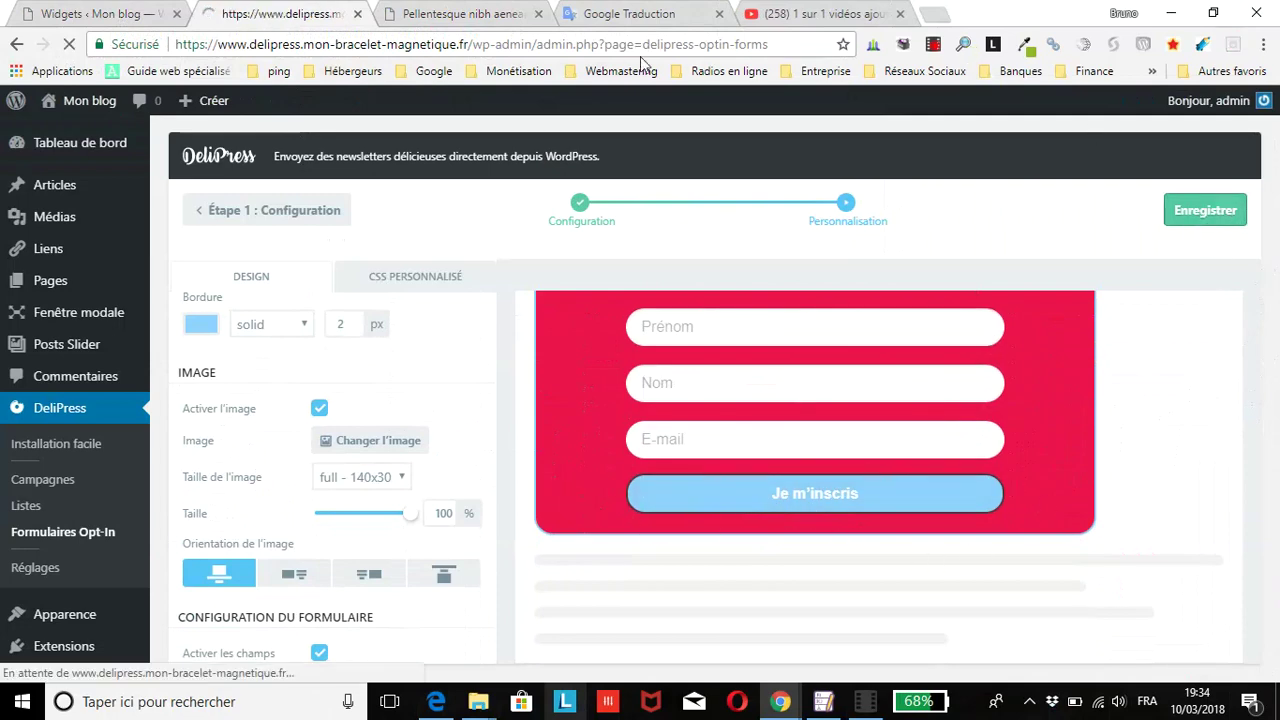
click(455, 14)
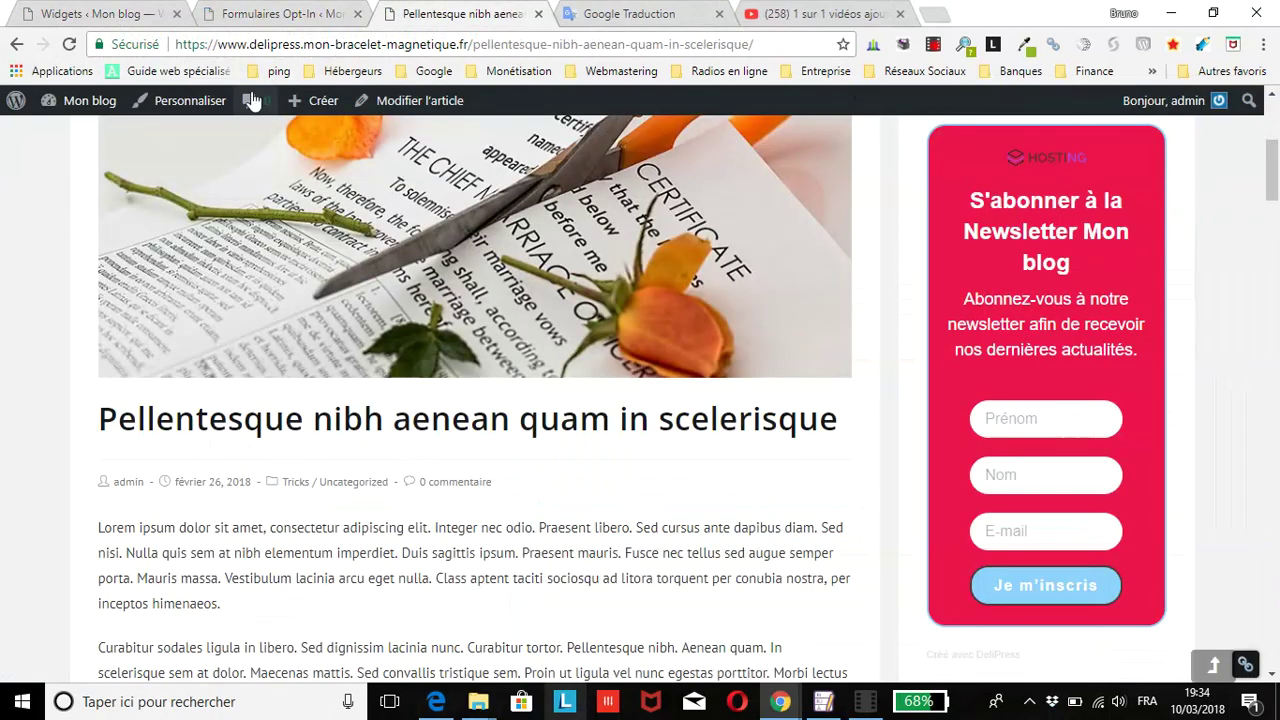
click(69, 44)
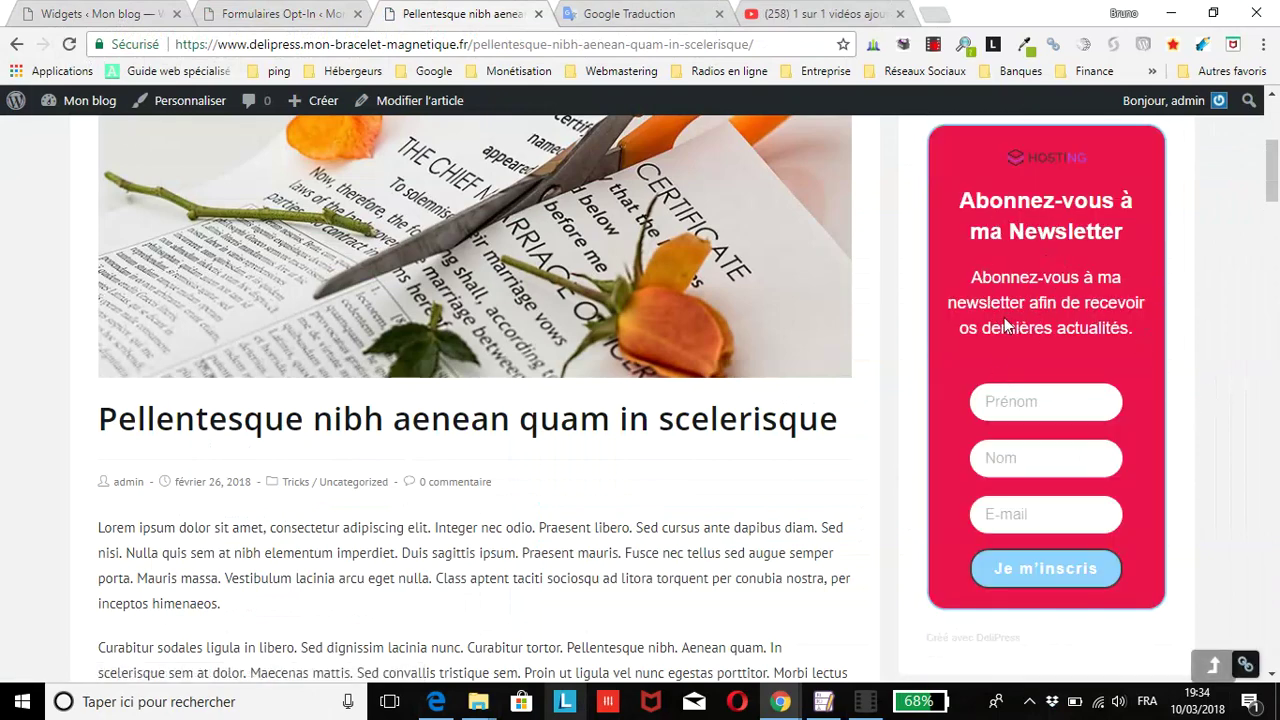
scroll(1058, 363, down, 4)
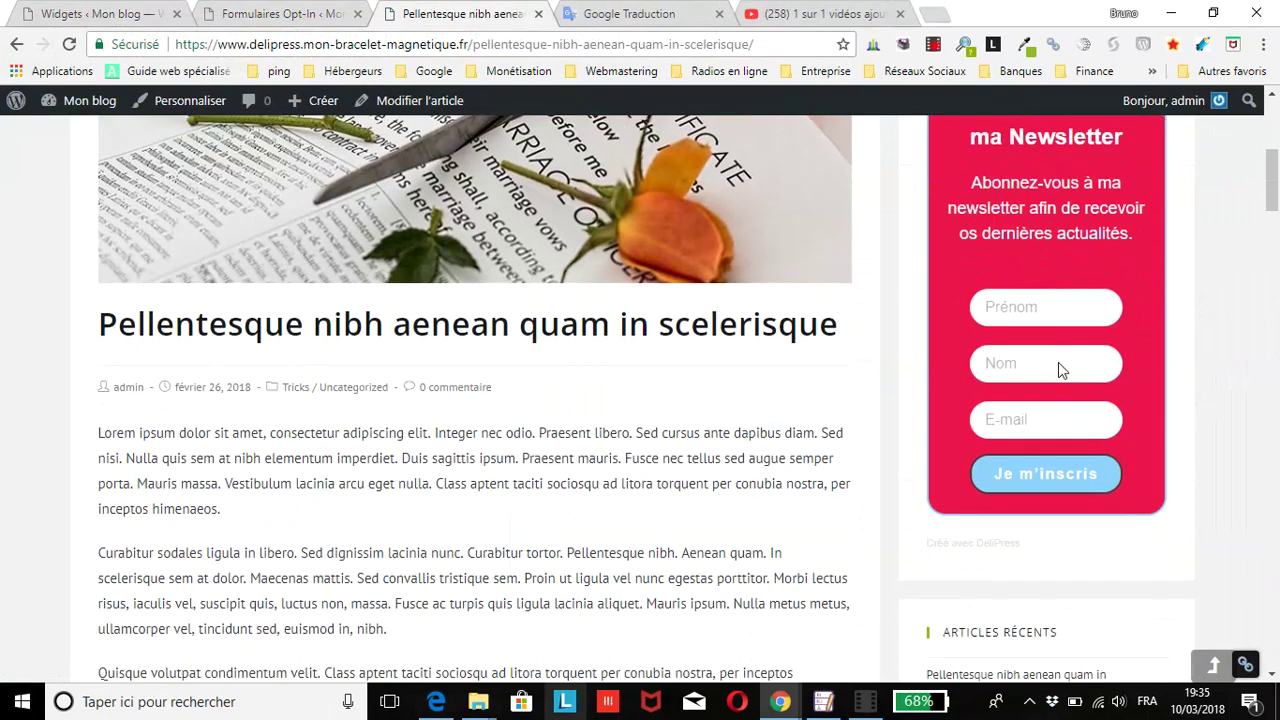
scroll(1058, 363, up, 6)
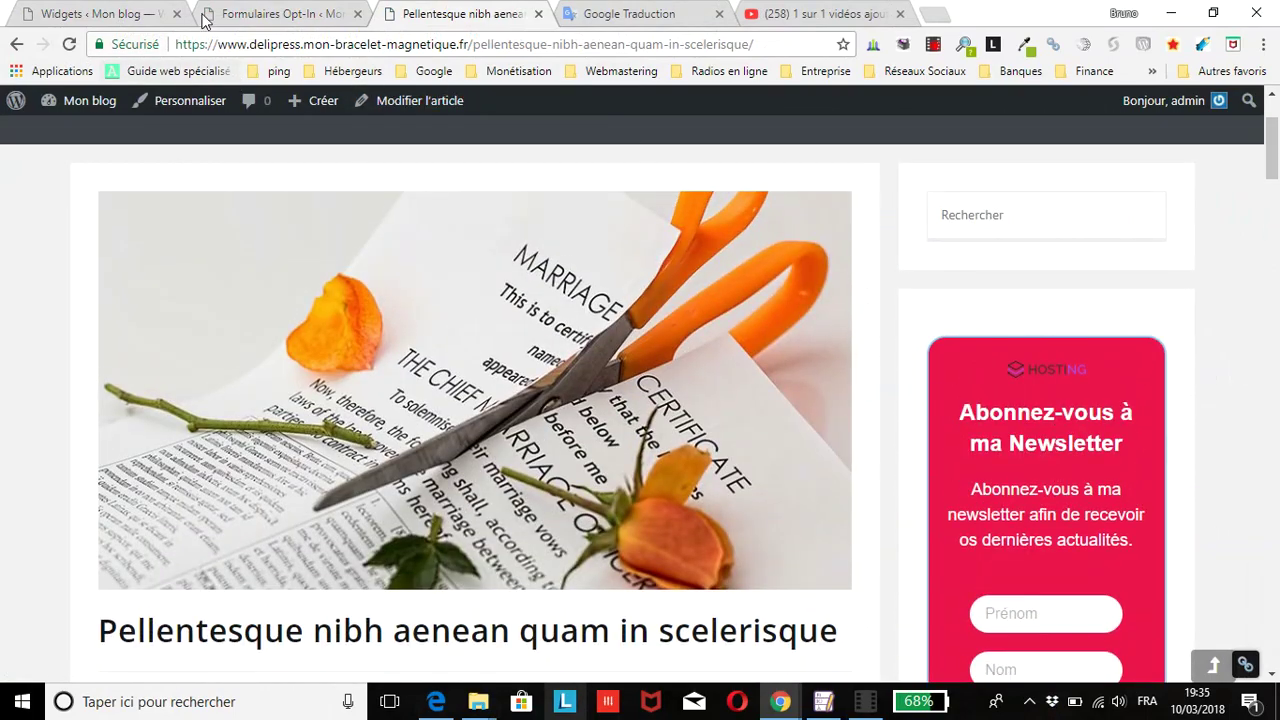
click(241, 13)
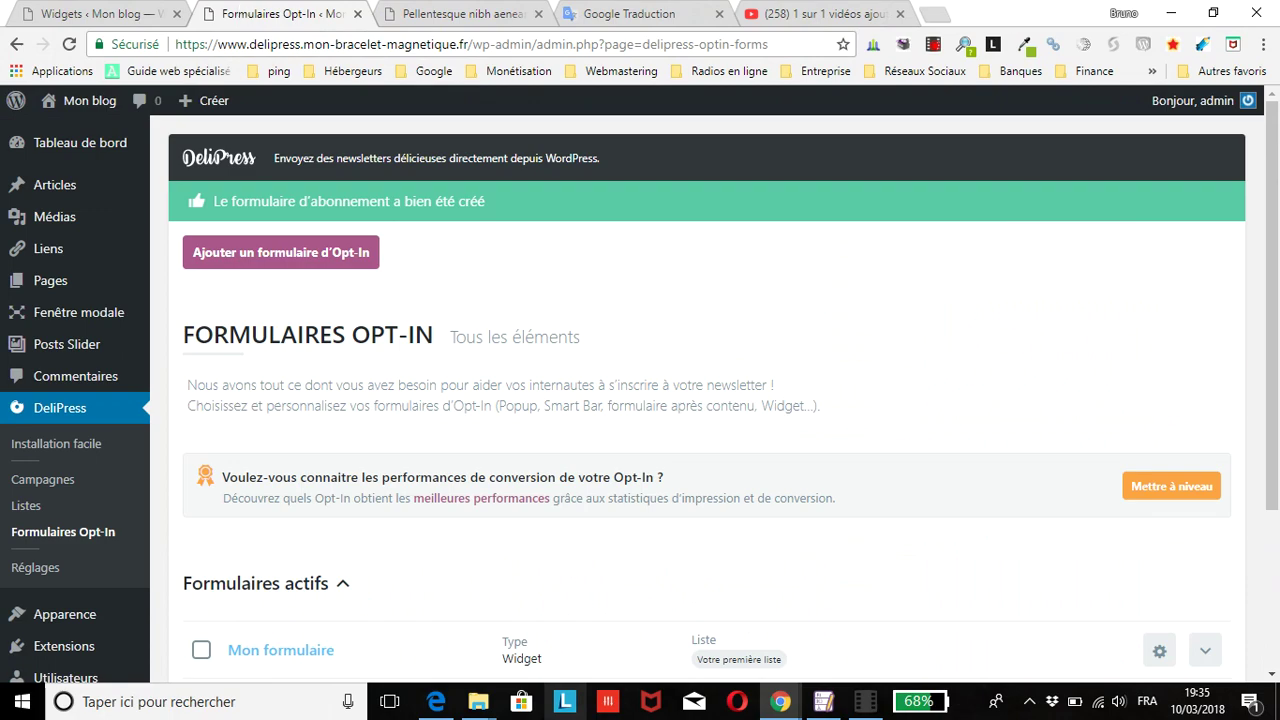